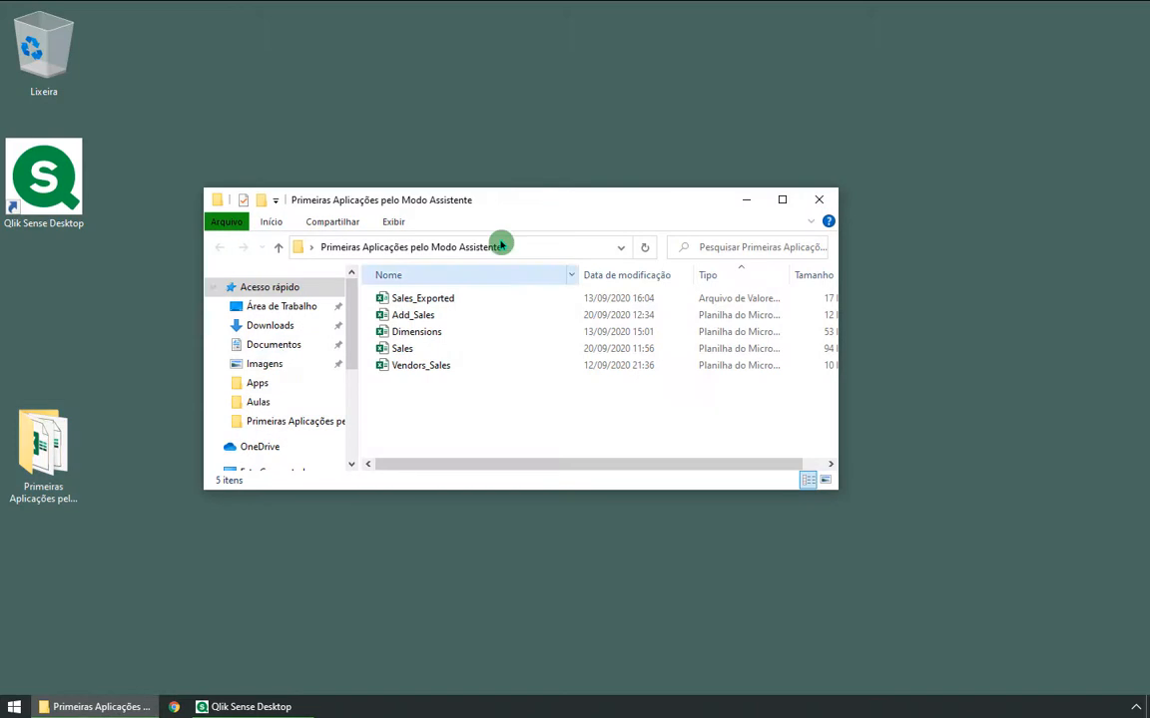
Step: Open the Add_Sales workbook from the folder and examine the code and name columns on the users sheet
drag(520, 198, 585, 194)
click(487, 326)
click(487, 311)
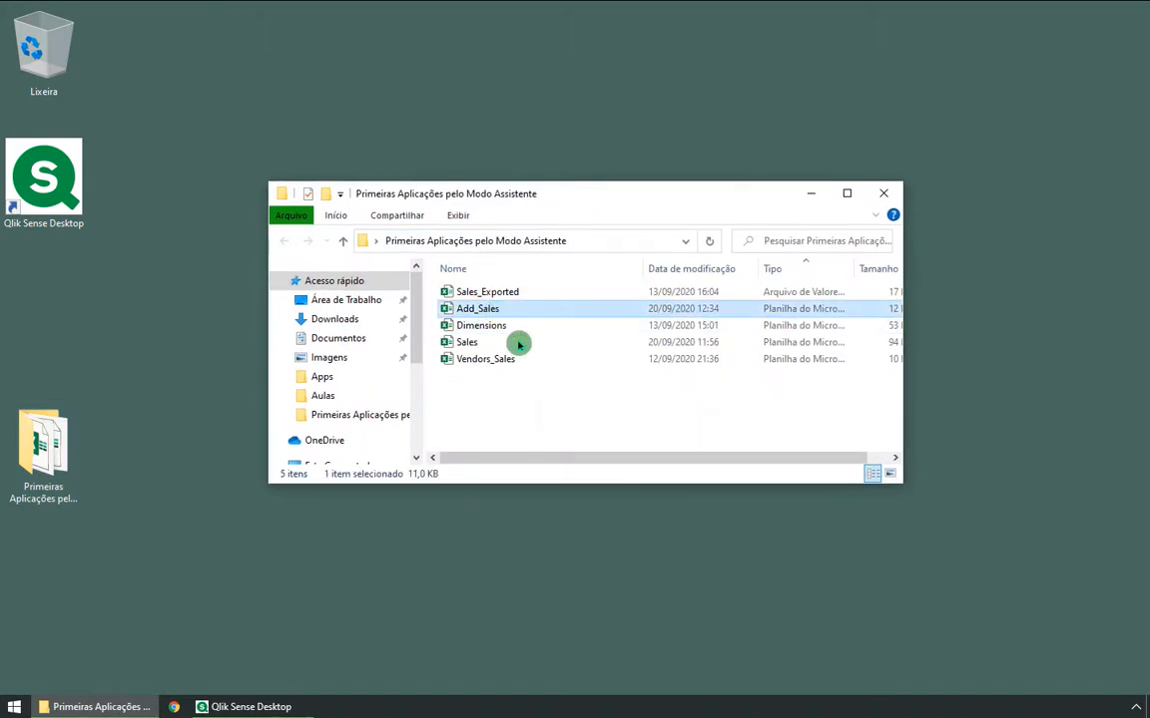
double_click(487, 310)
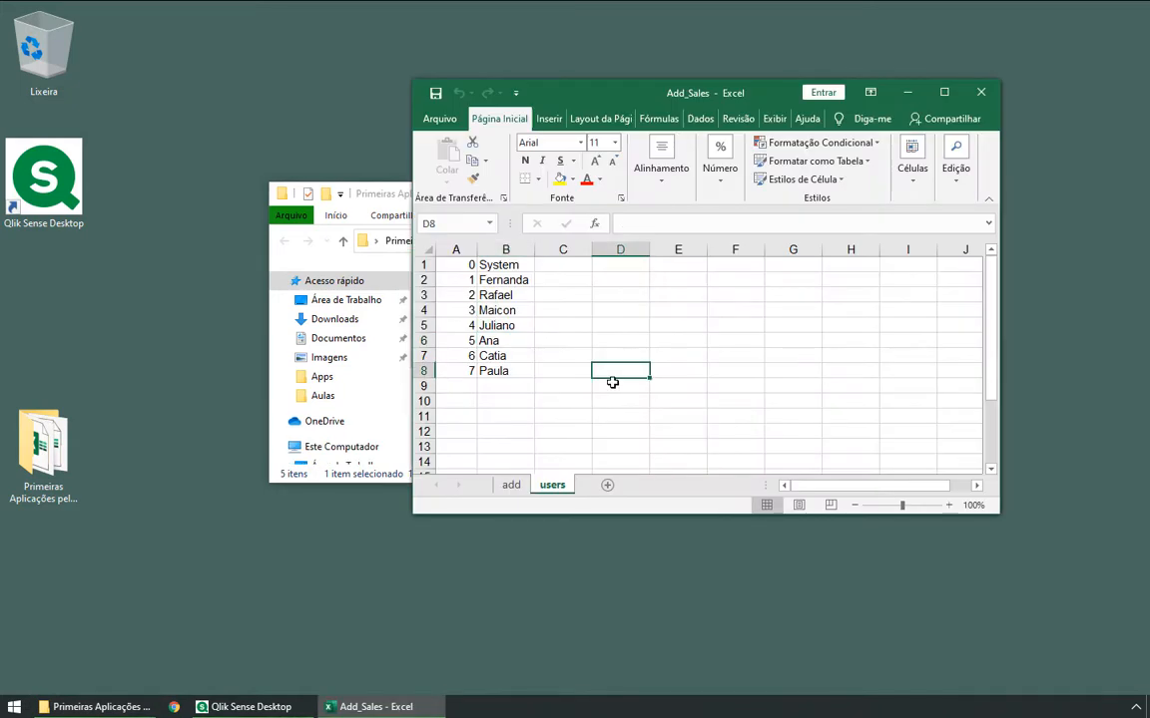
click(555, 486)
drag(458, 266, 458, 372)
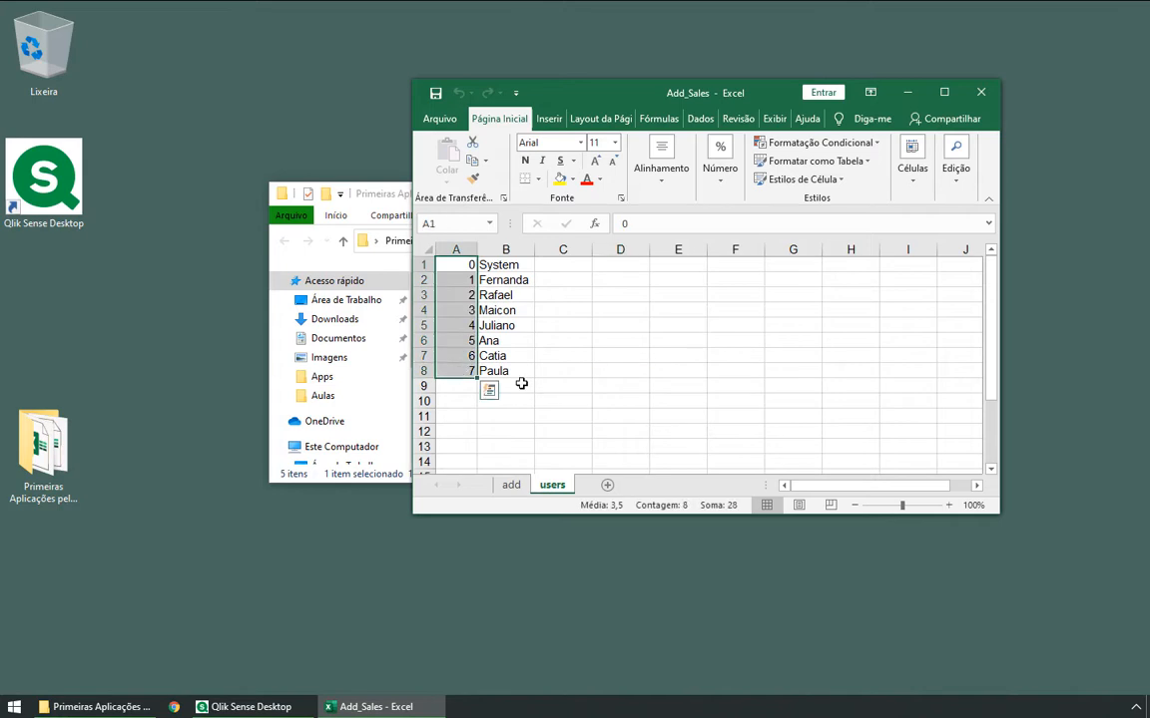
drag(511, 266, 508, 372)
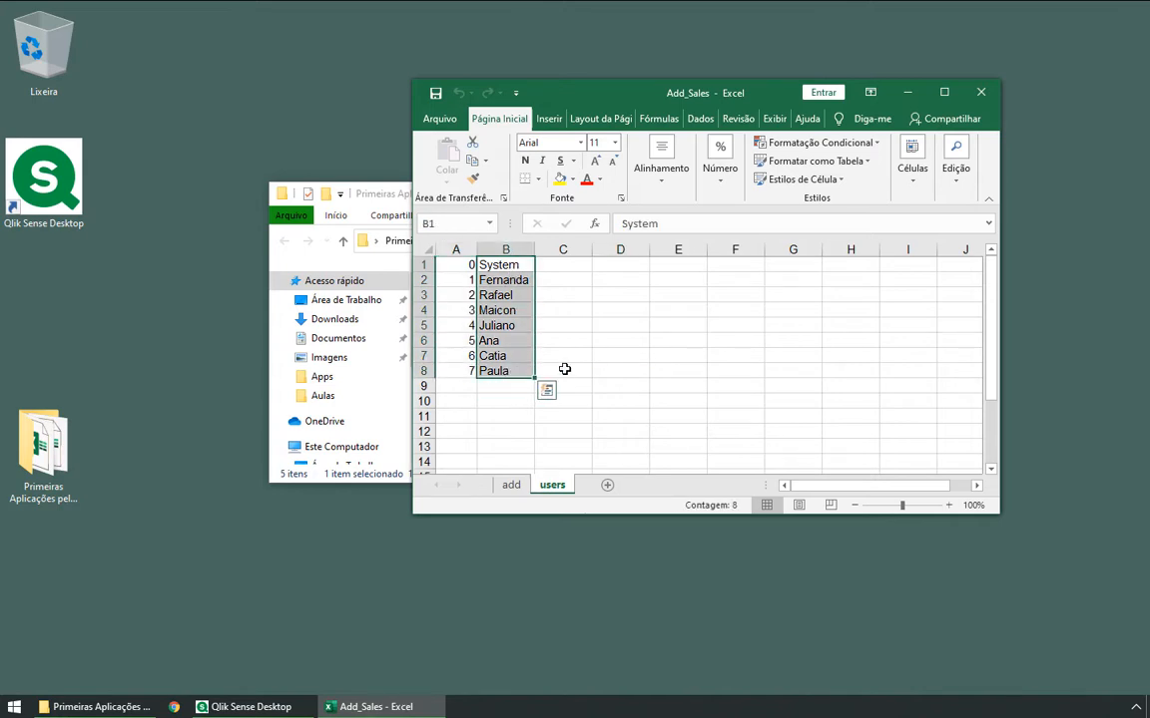
click(562, 357)
Step: Examine the doc and add columns on the add sheet of the Add_Sales workbook
click(516, 487)
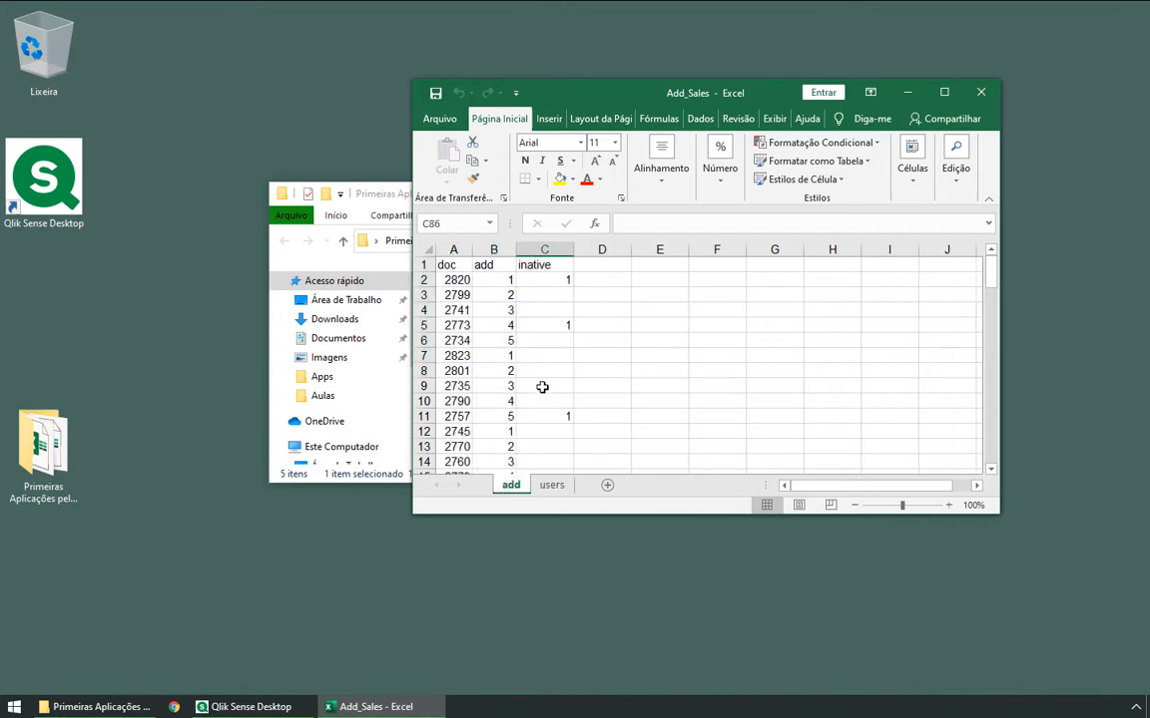
drag(461, 281, 454, 464)
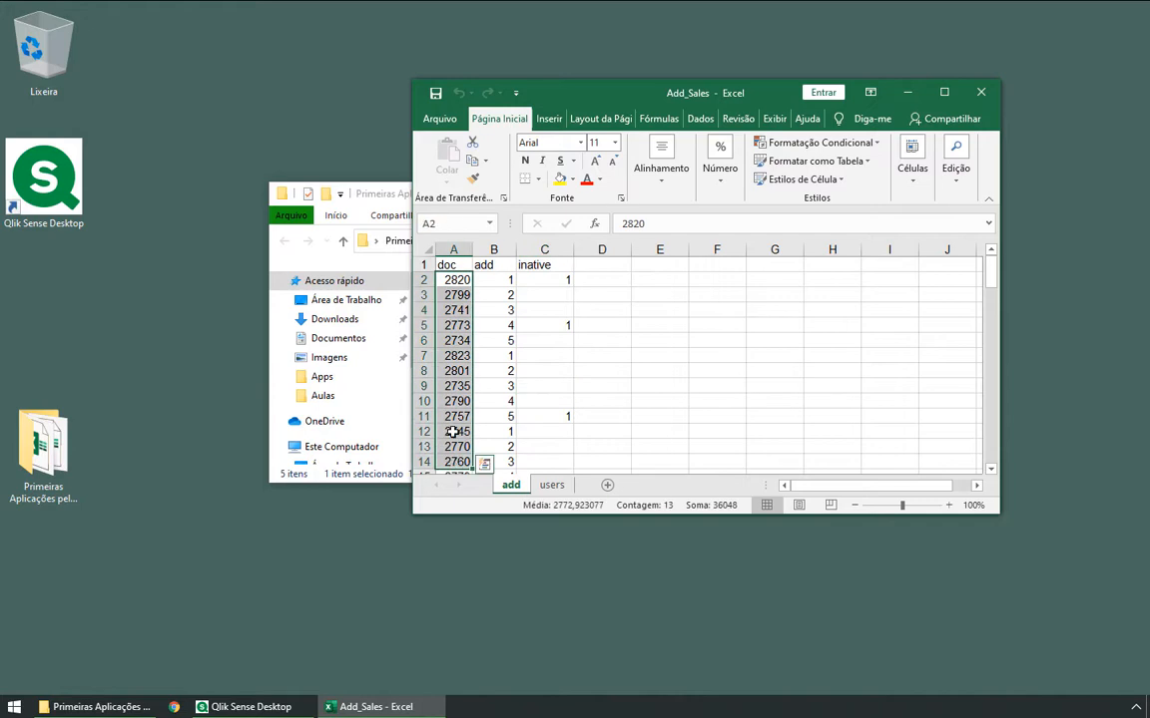
scroll(454, 431, down, 2)
scroll(454, 427, up, 2)
click(457, 387)
drag(459, 287, 458, 432)
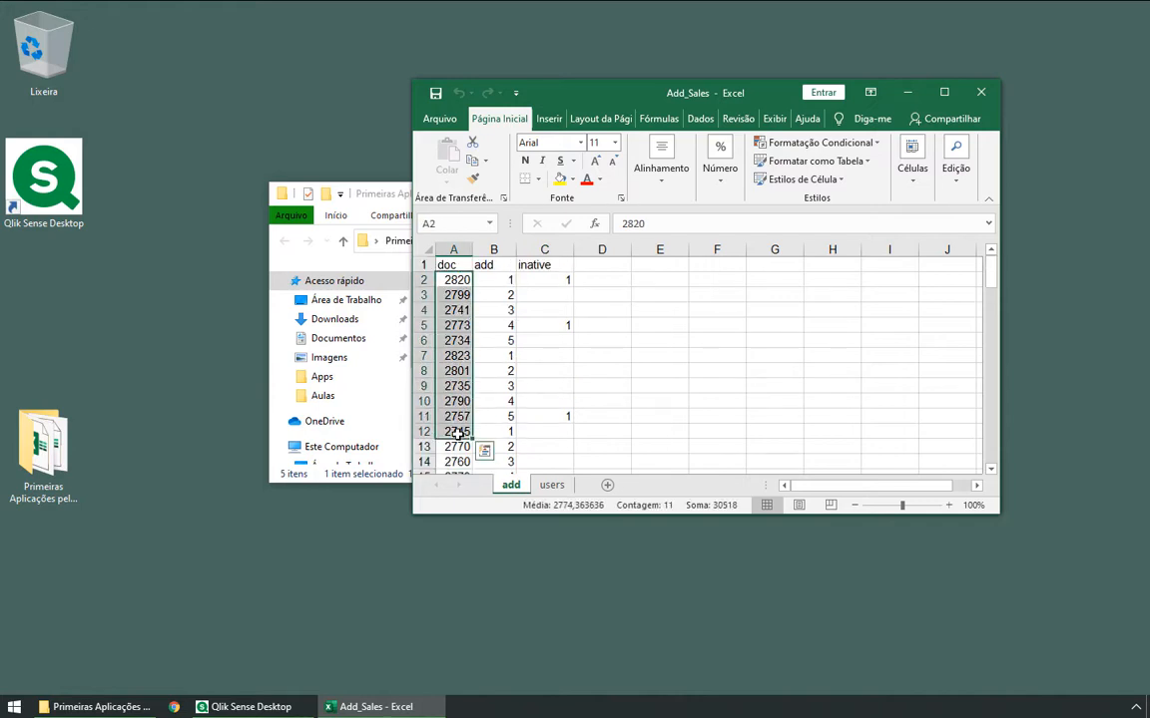
drag(494, 264, 494, 431)
click(496, 264)
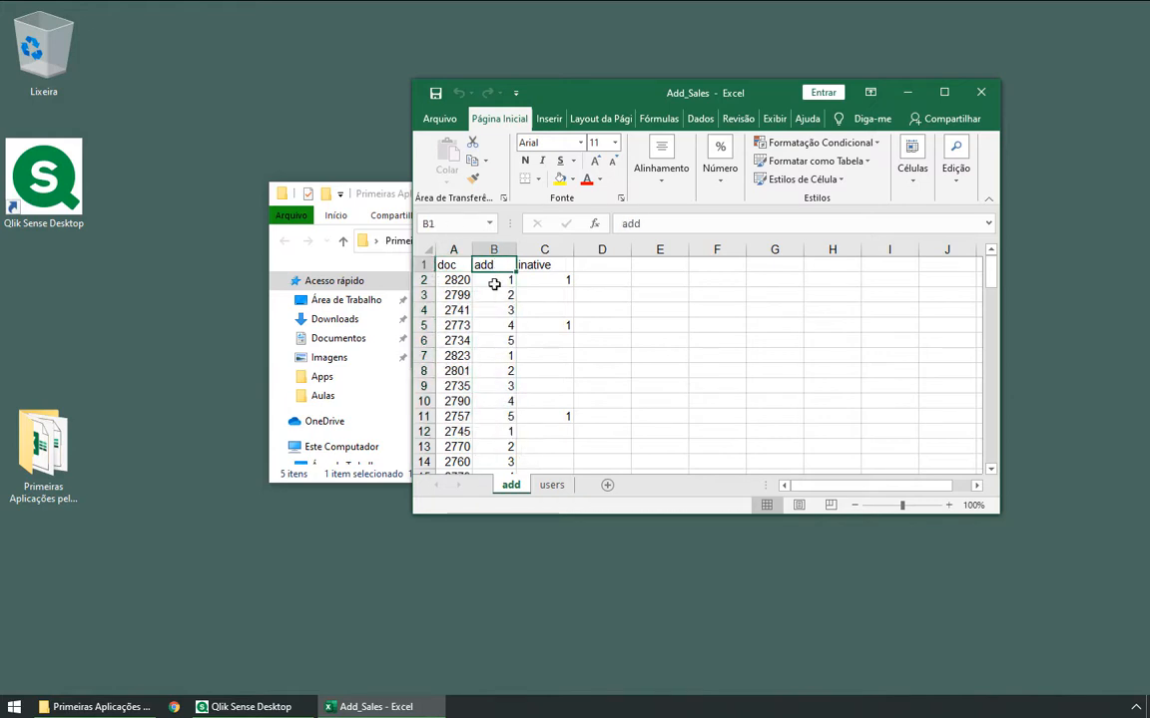
drag(494, 285, 493, 388)
click(492, 415)
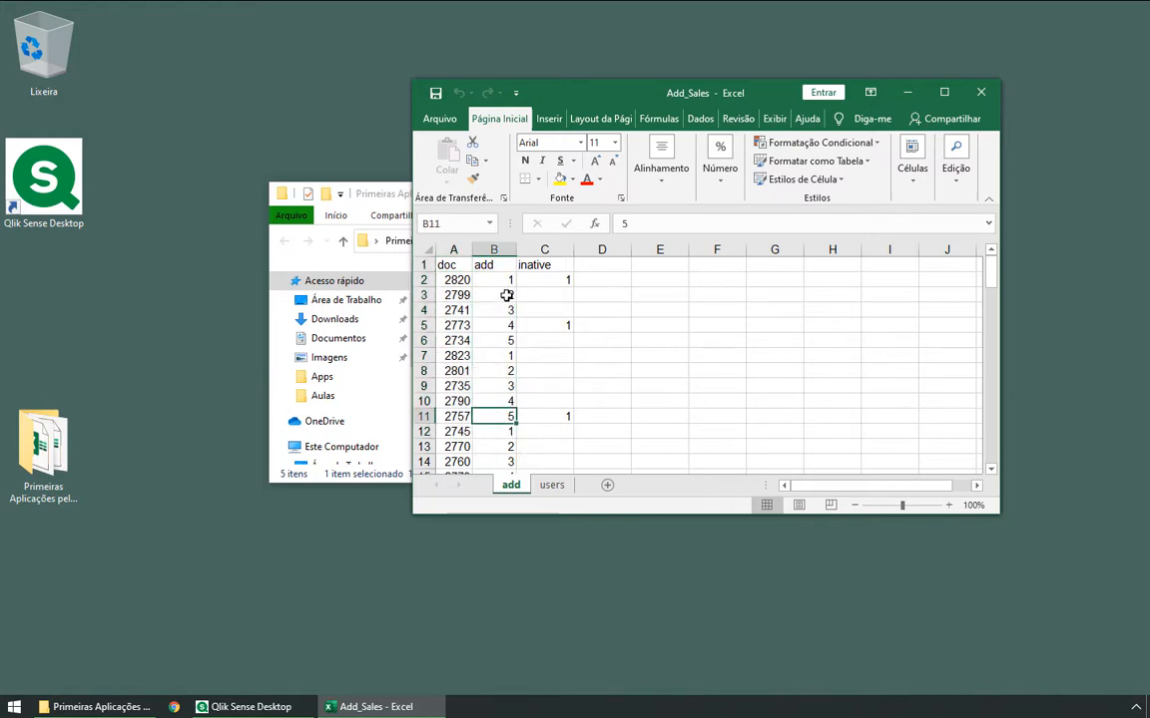
drag(507, 280, 503, 401)
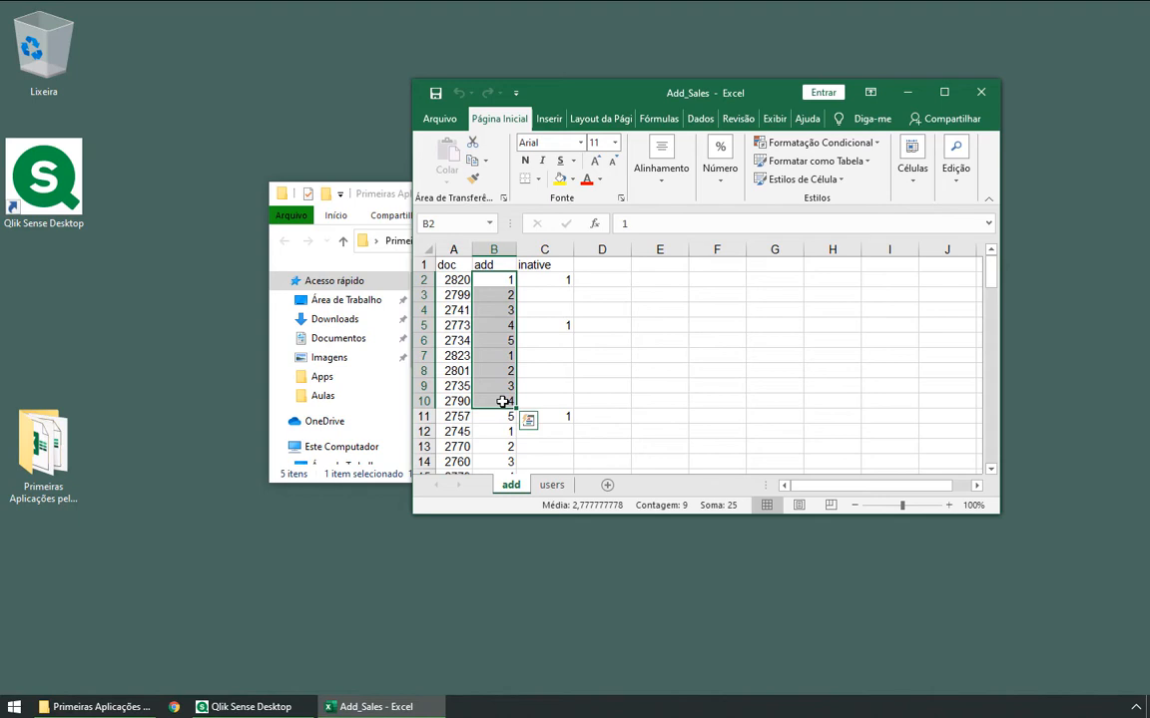
Step: Examine the inative column on the add sheet, checking the flags in rows 2, 5 and 11
click(597, 350)
drag(545, 281, 544, 415)
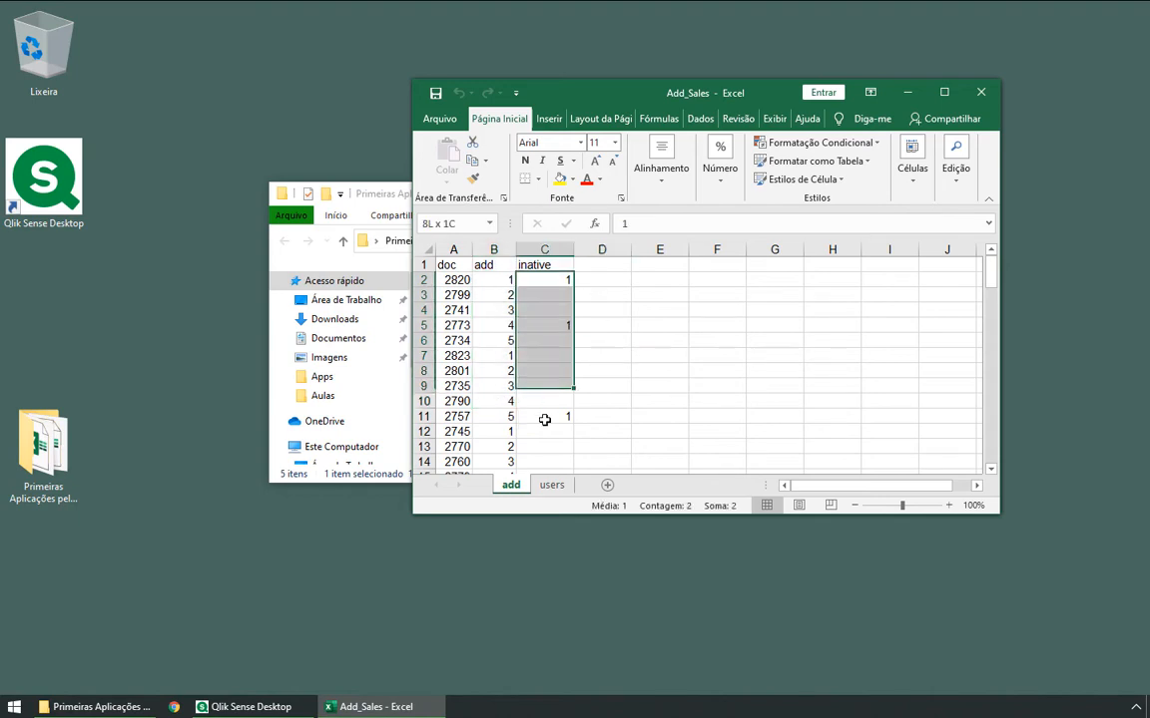
click(578, 340)
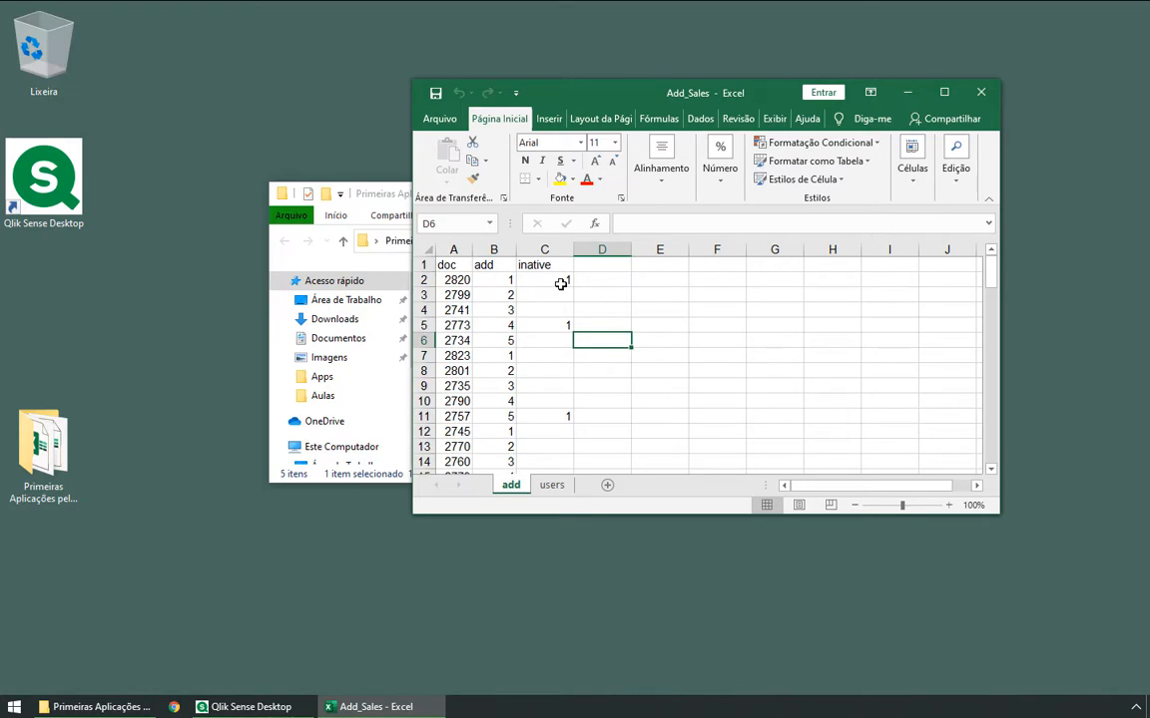
click(560, 283)
click(552, 326)
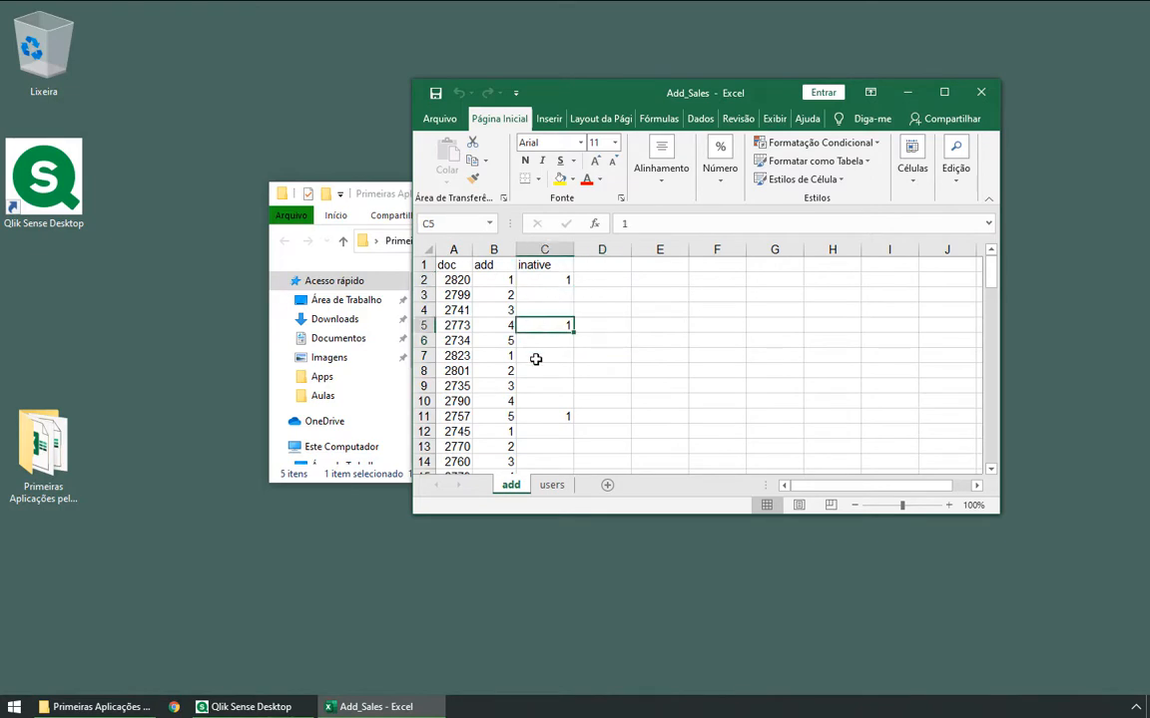
click(544, 412)
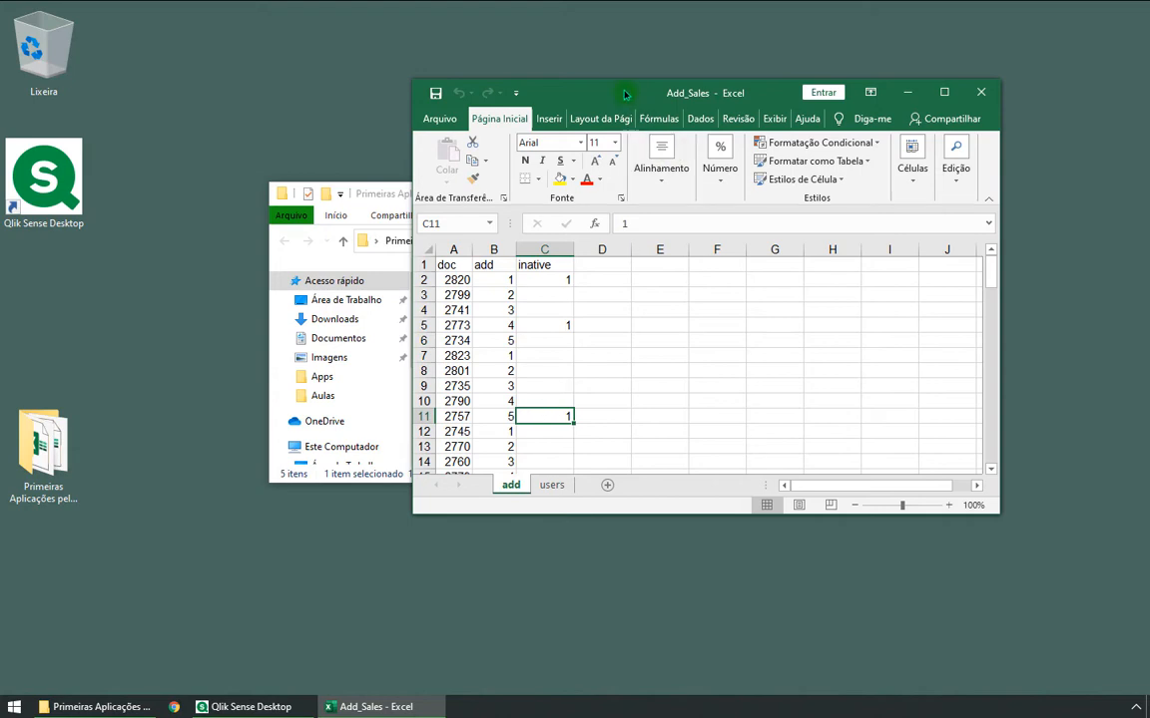
Step: Compare the flagged inative cells C2, C5 and C11 in an enlarged window, and close the workbook and its folder
drag(561, 81, 541, 141)
drag(985, 576, 1087, 659)
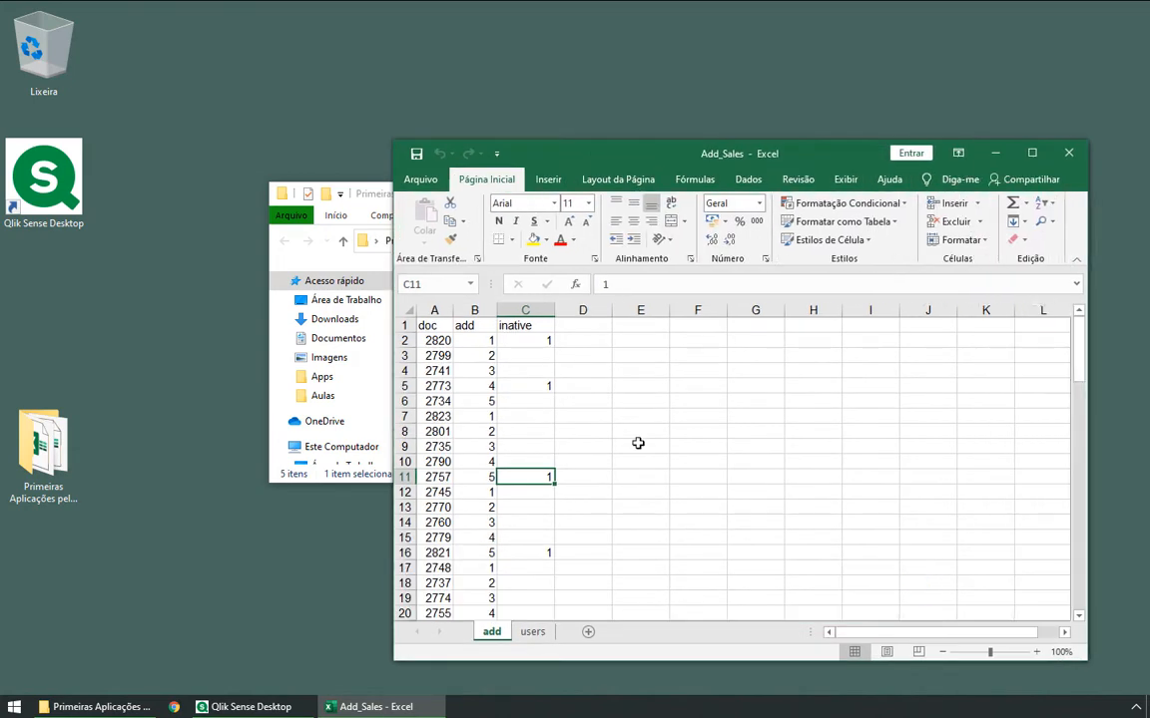
click(531, 343)
click(537, 383)
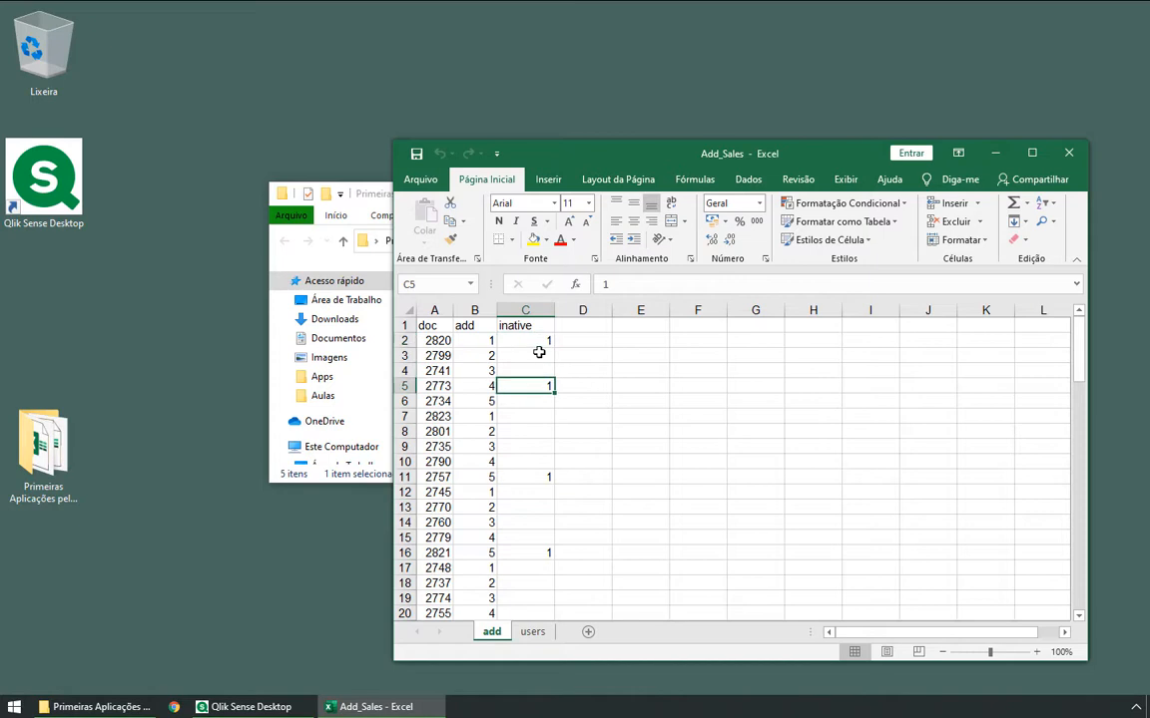
click(538, 344)
click(541, 389)
click(544, 477)
click(540, 385)
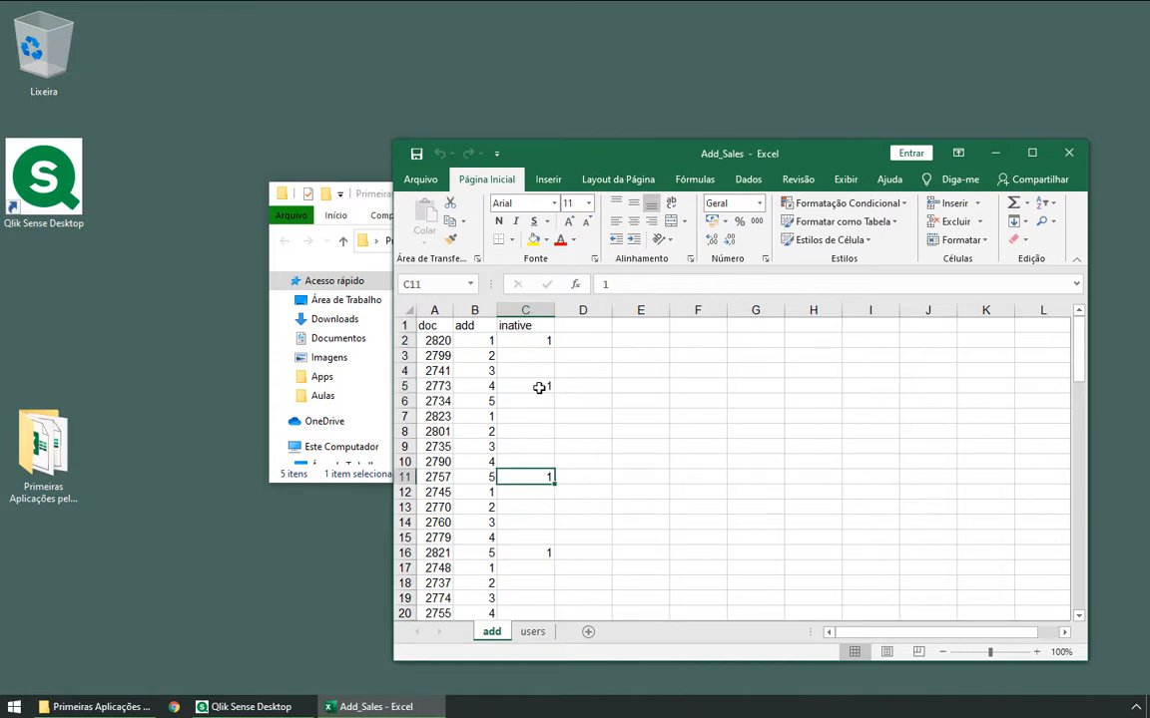
click(536, 339)
click(539, 386)
click(536, 479)
click(534, 388)
click(537, 337)
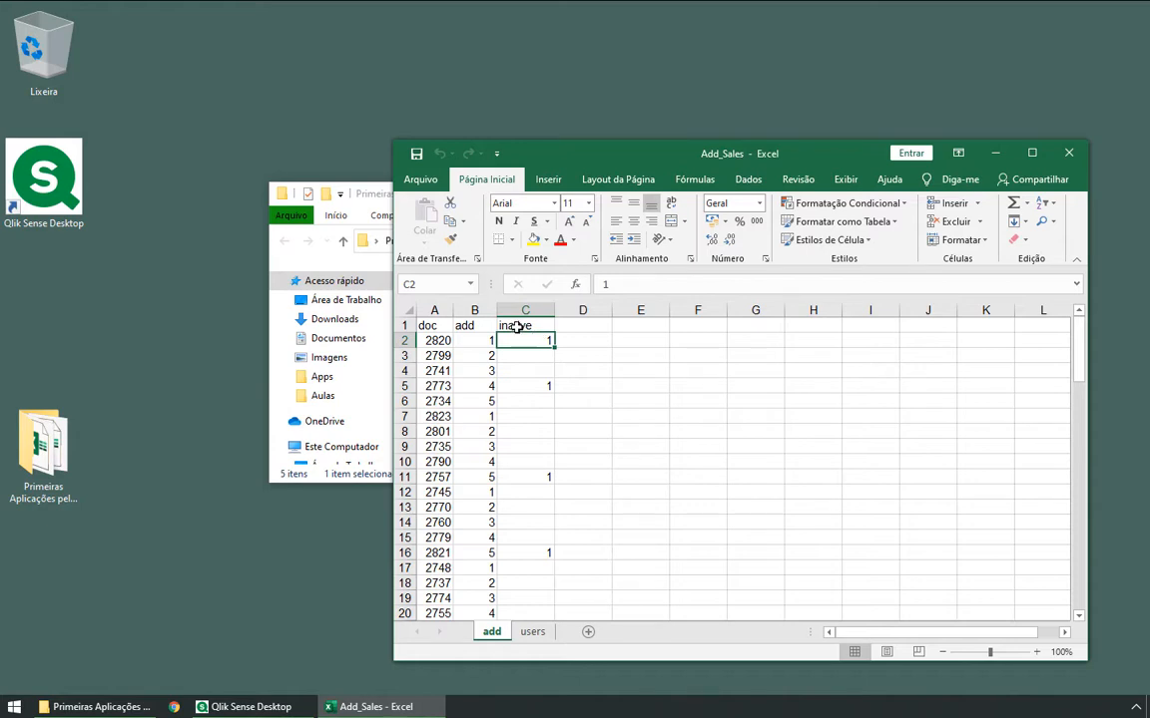
click(1068, 153)
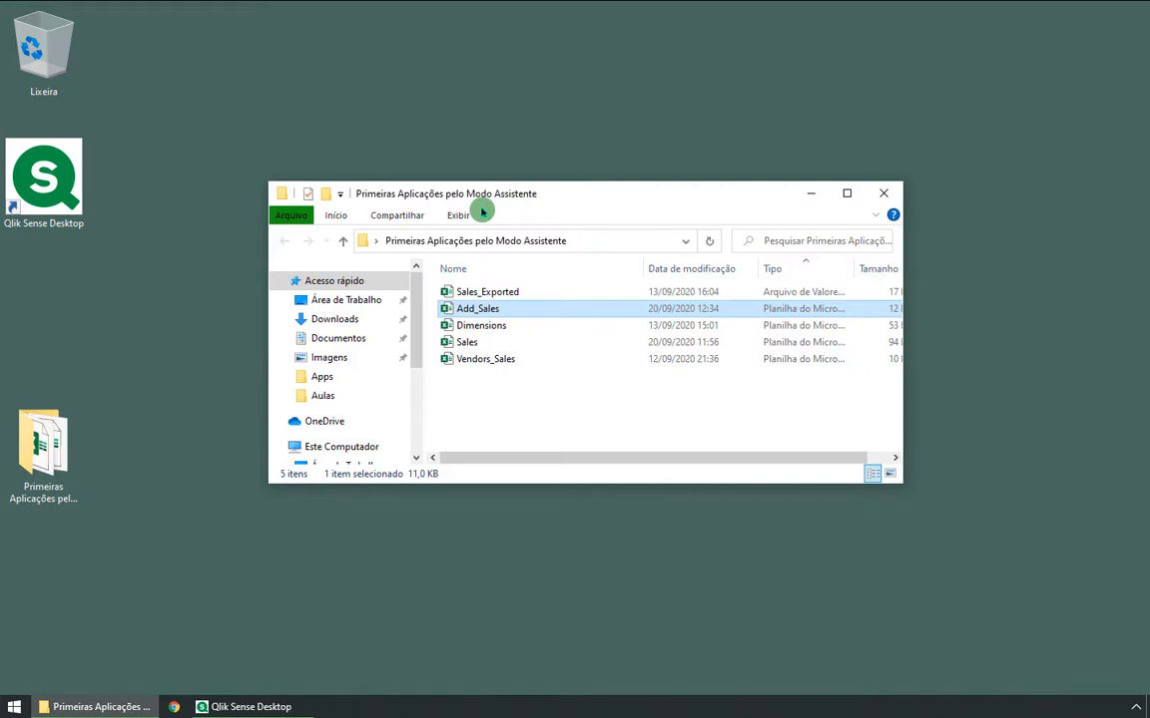
click(883, 193)
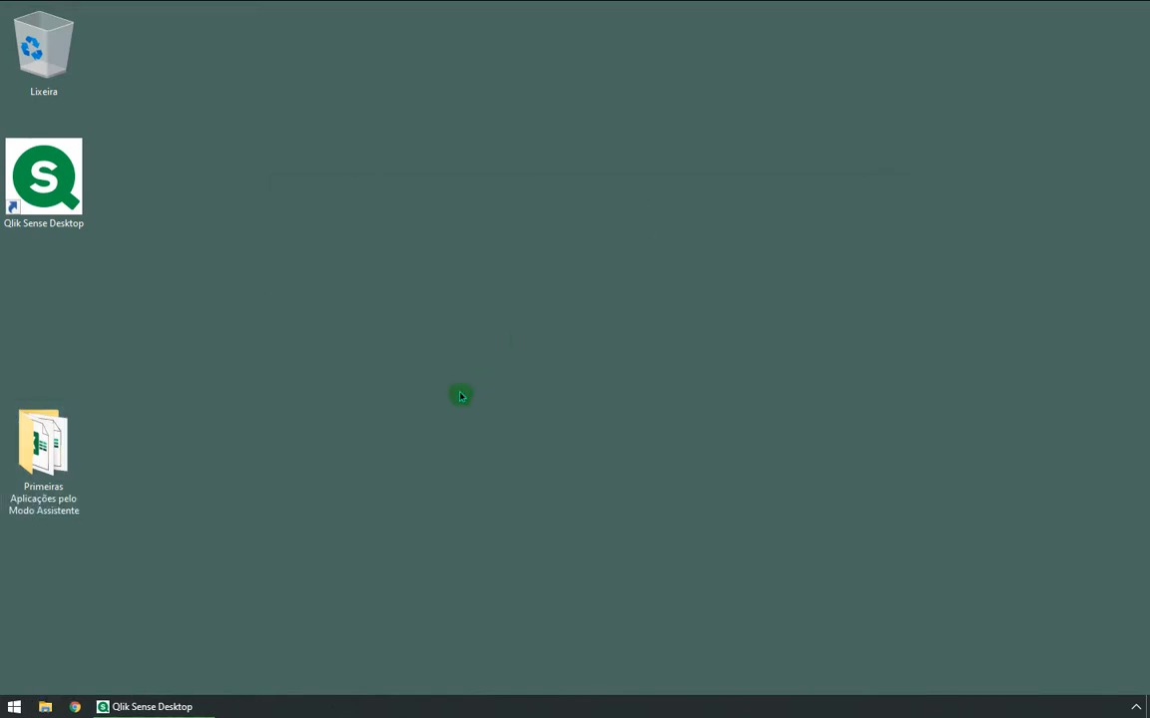
Step: Switch to Qlik Sense Desktop, open the Primeira Aplicação app in the data manager and preview its data table
click(179, 706)
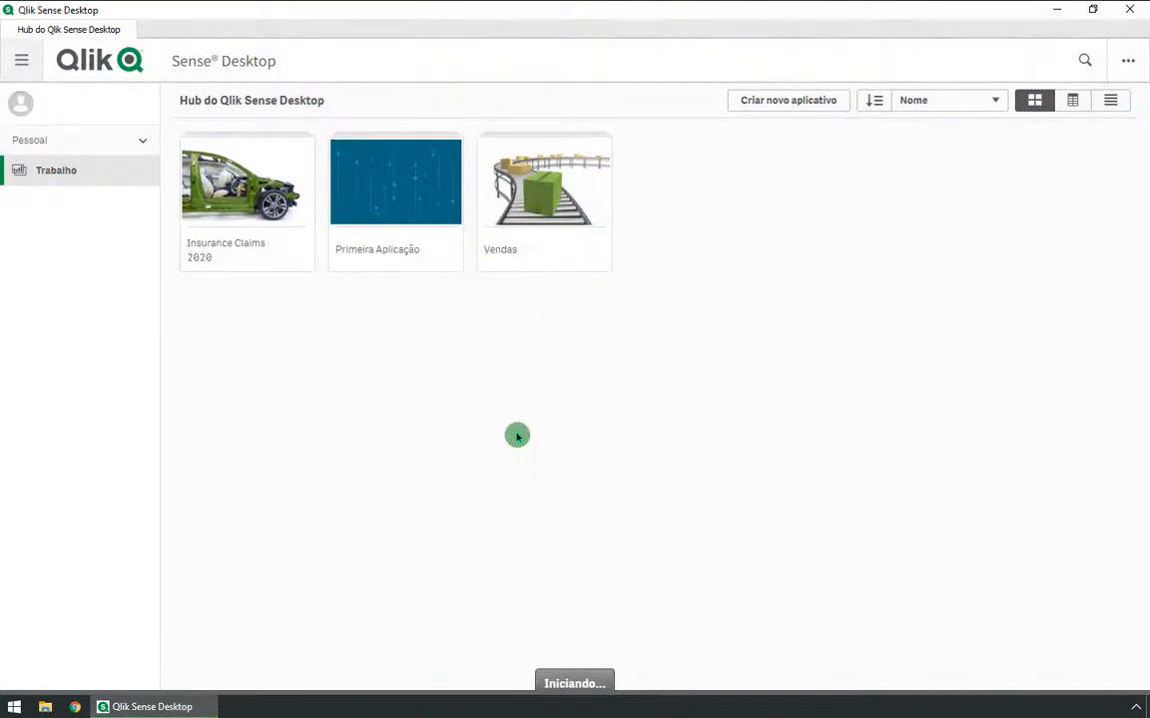
click(412, 240)
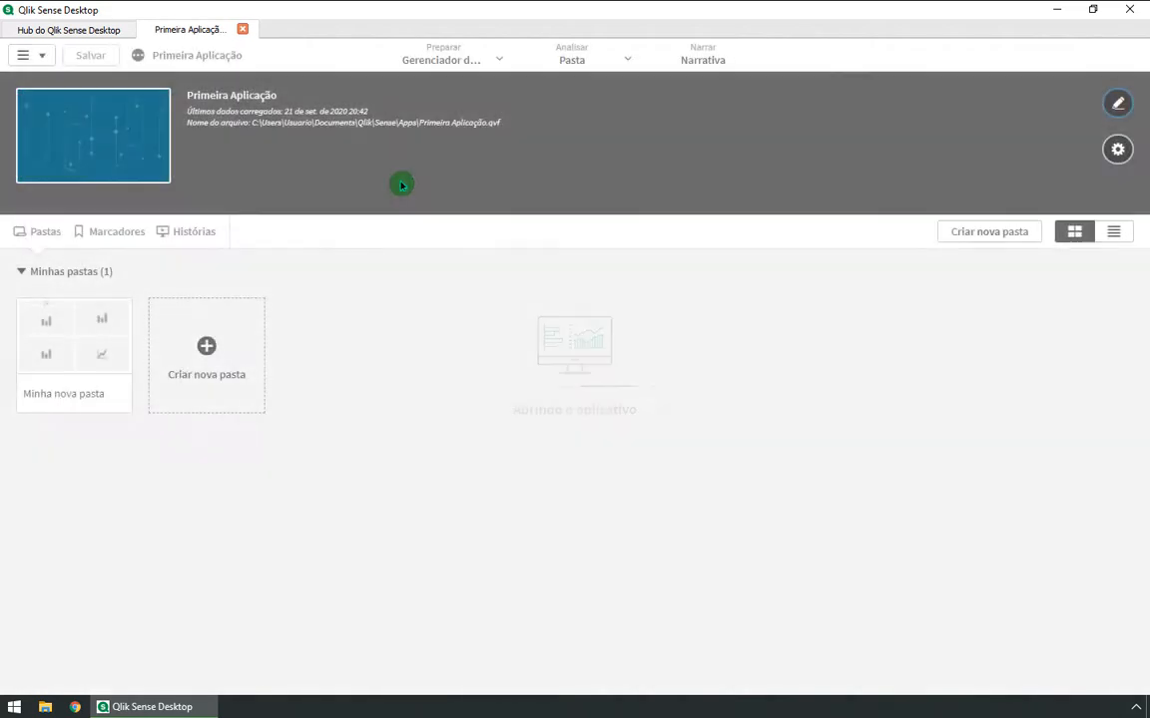
click(498, 59)
click(451, 98)
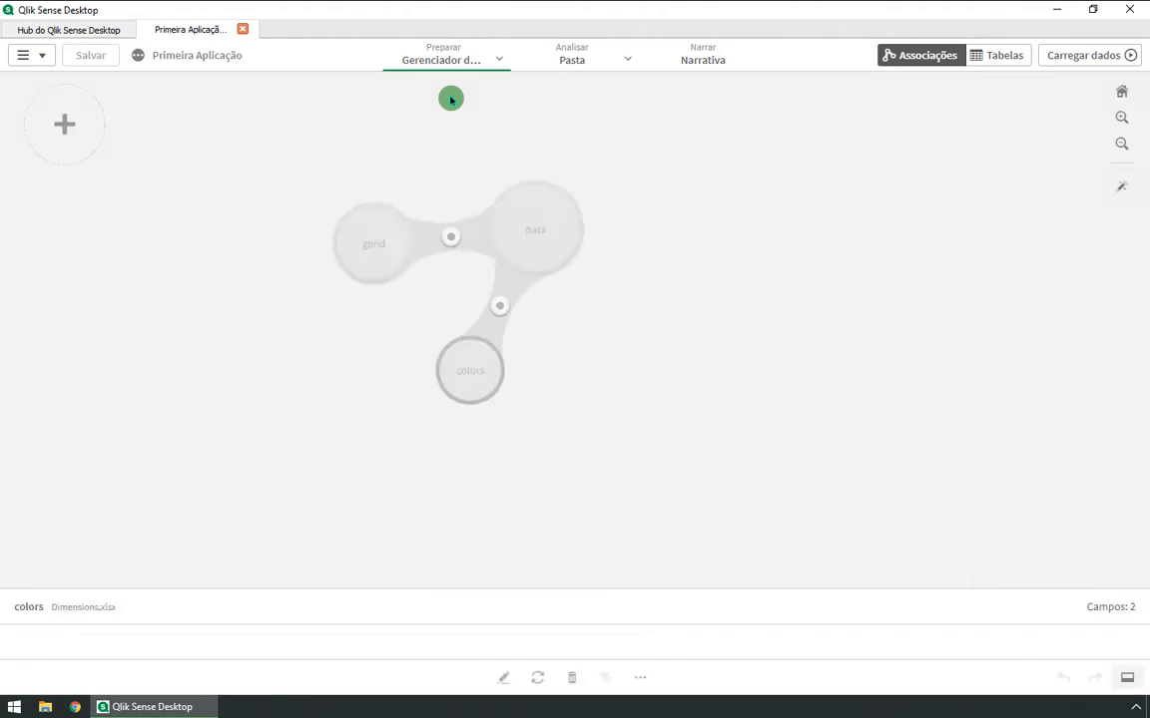
click(559, 230)
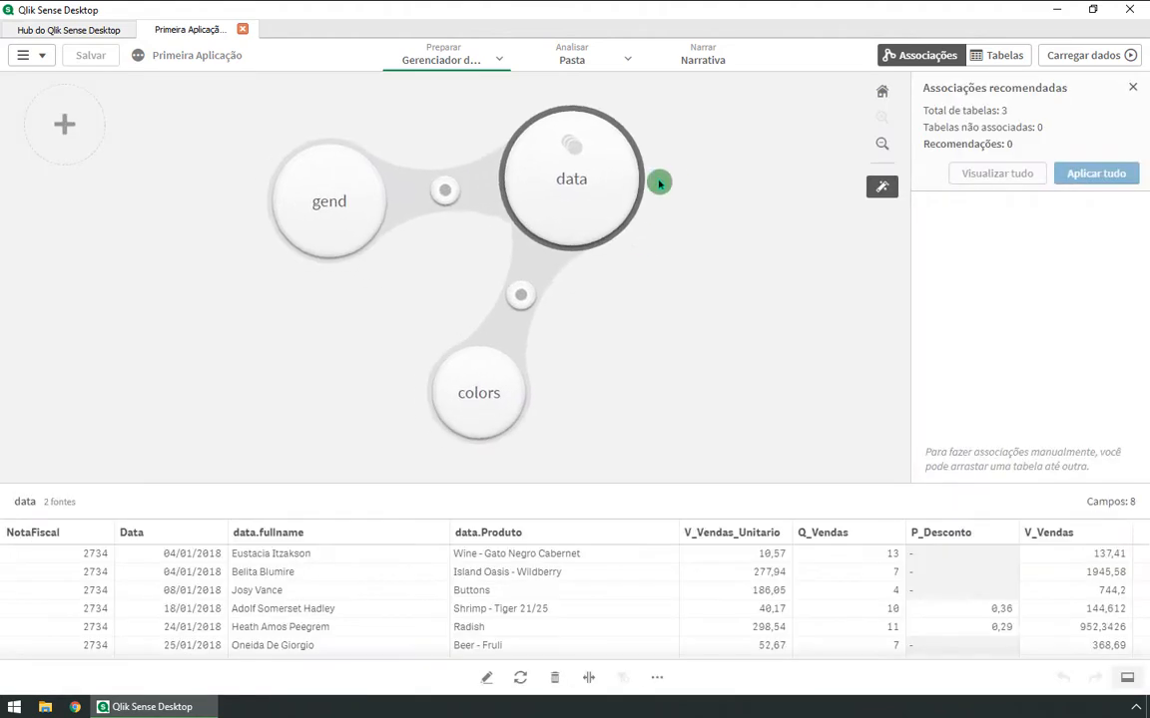
click(758, 198)
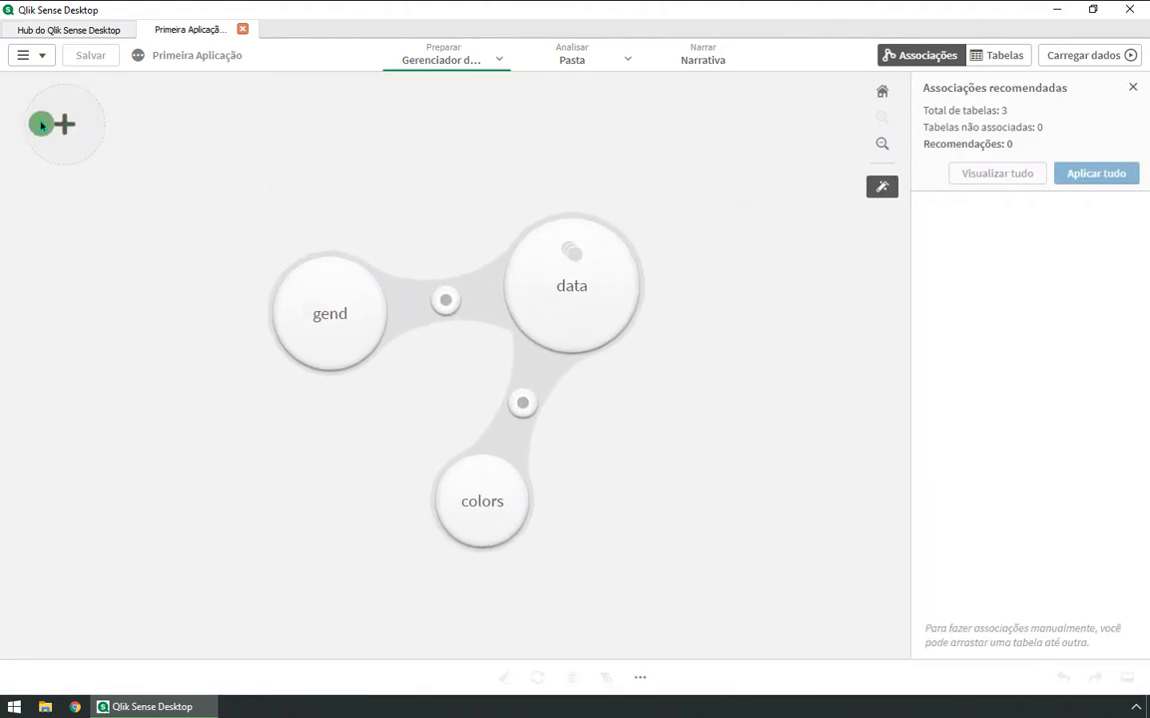
Step: Add Add_Sales.xlsx from the computer folder Primeiras Aplicações pelo Modo Assistente as a new data source
click(64, 122)
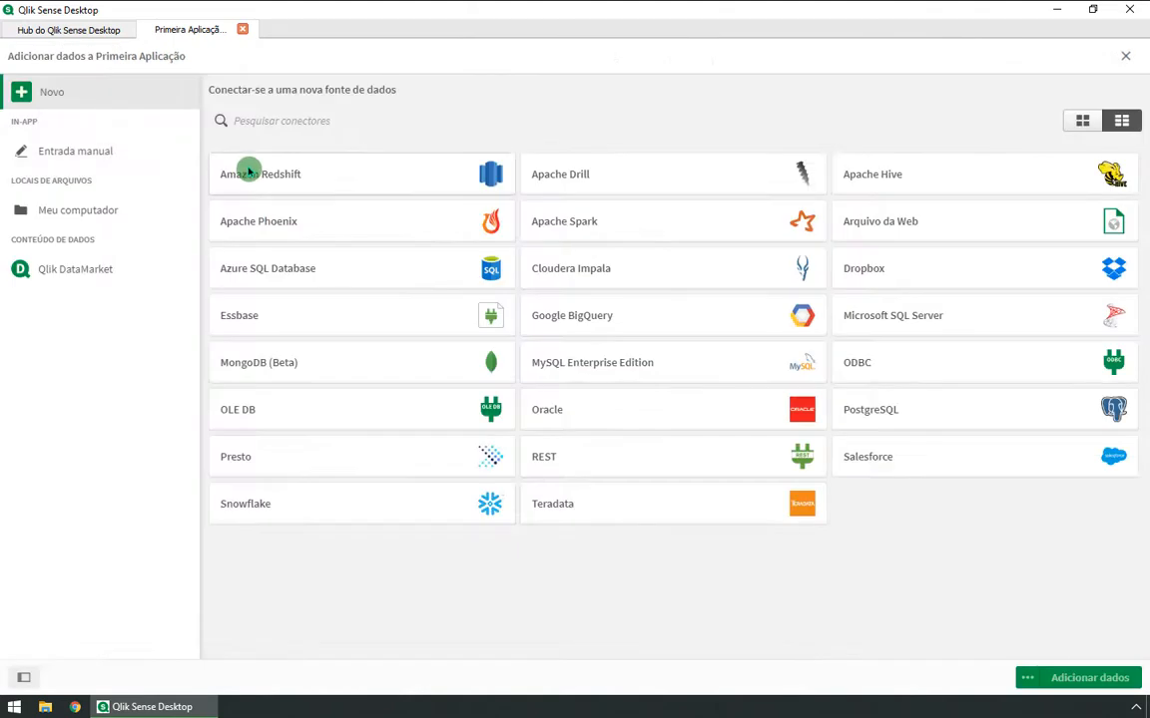
click(90, 210)
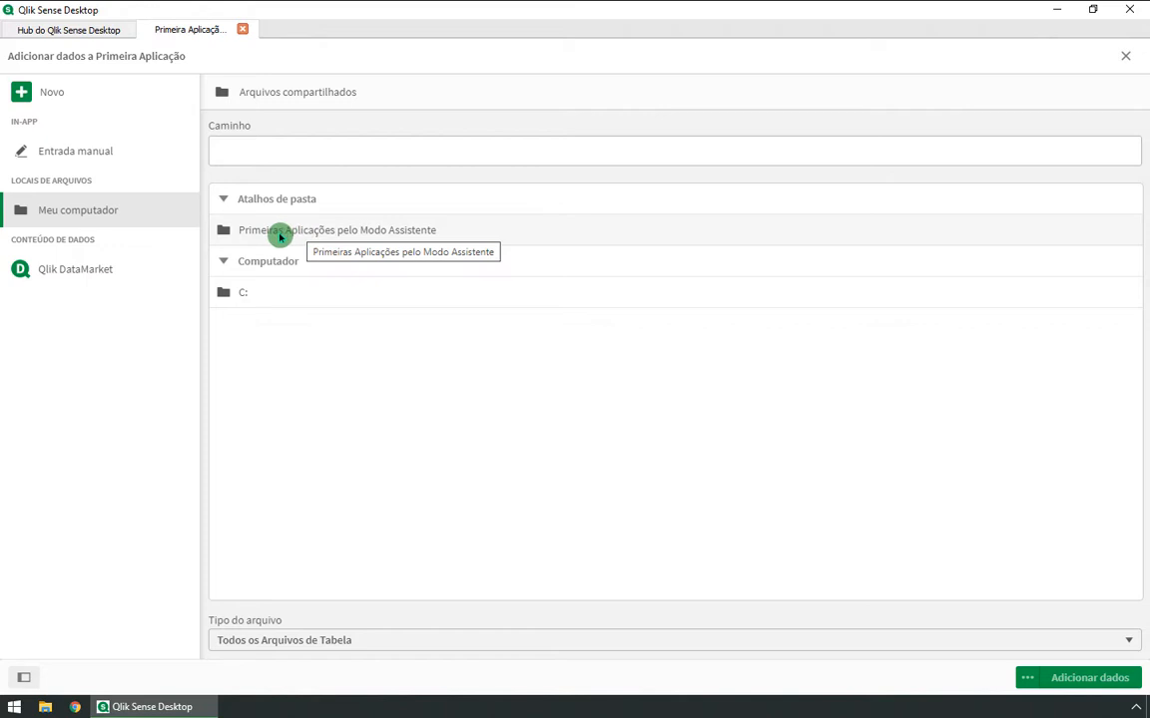
click(243, 235)
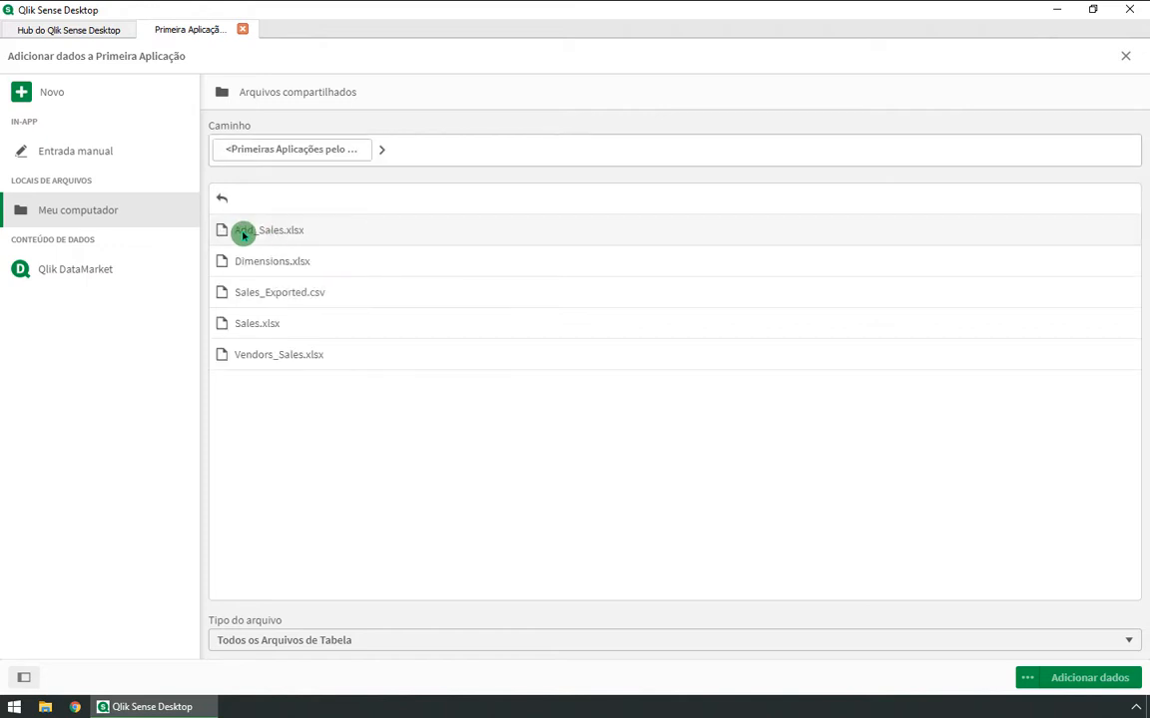
click(242, 232)
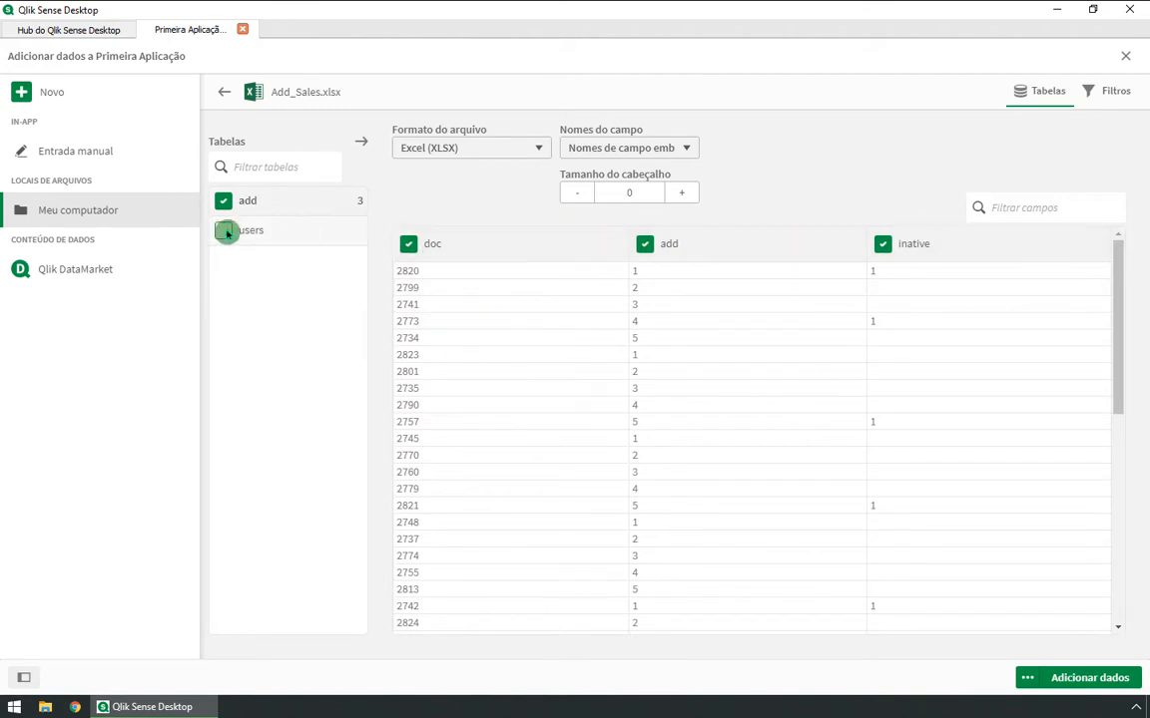
Step: Include the users table in the import and set its field names option to Nenhum nome de campo
click(277, 234)
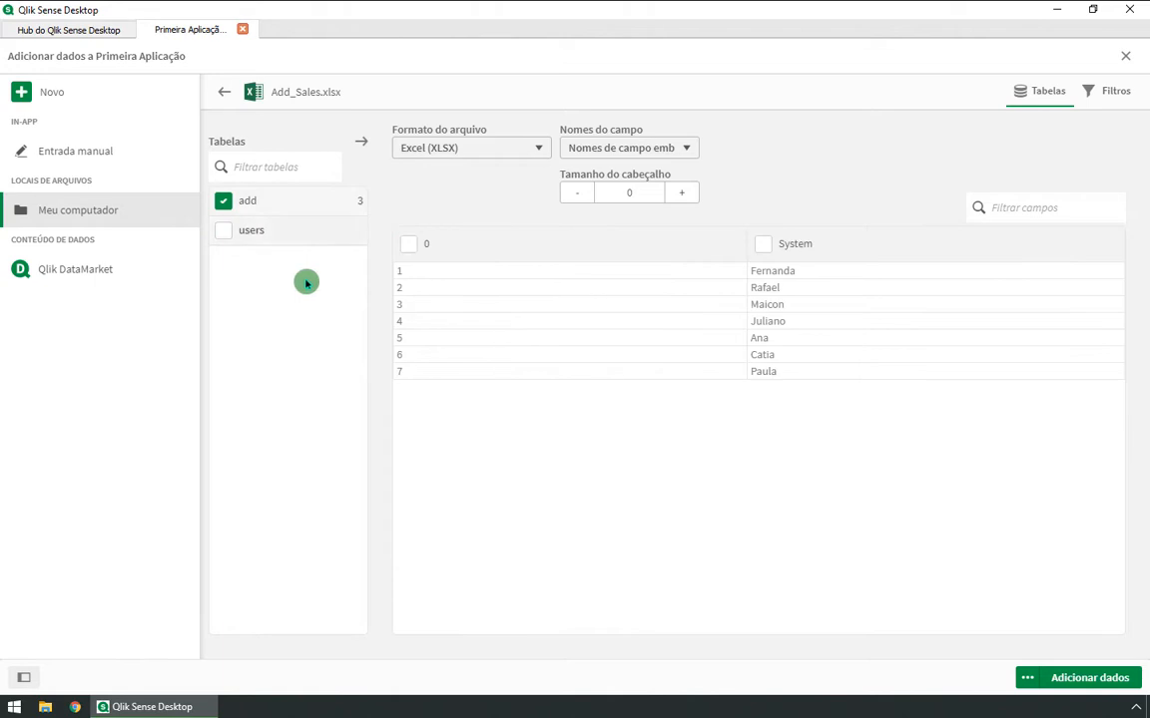
click(222, 231)
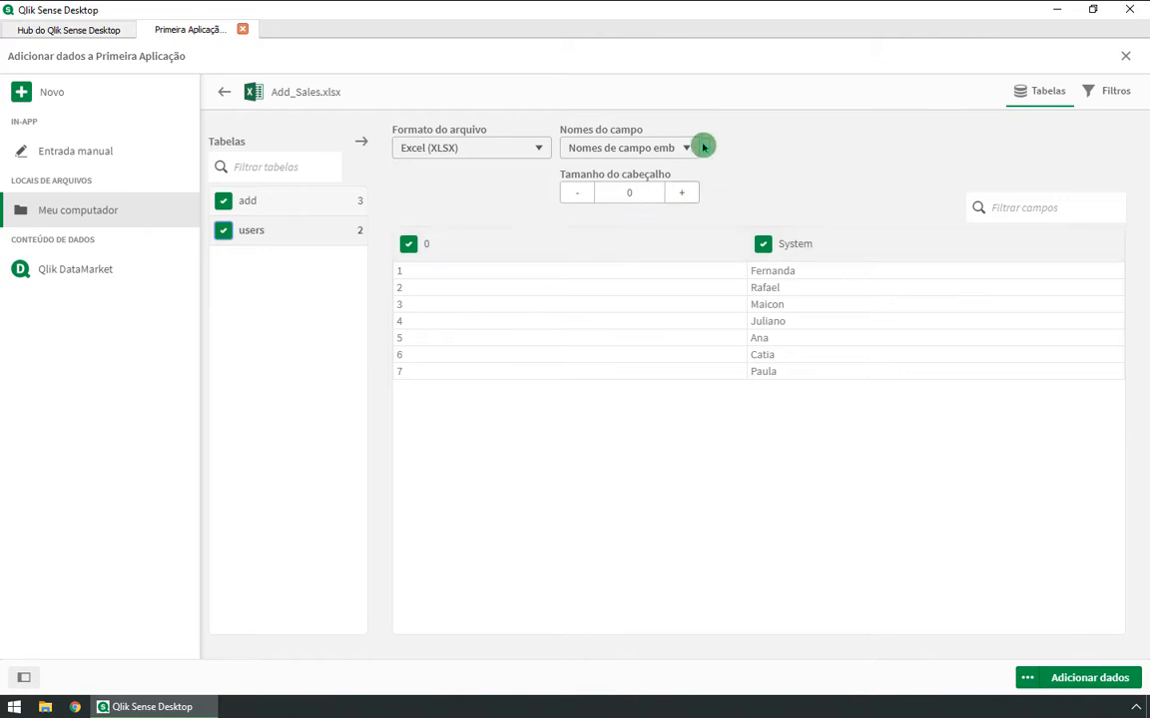
click(618, 147)
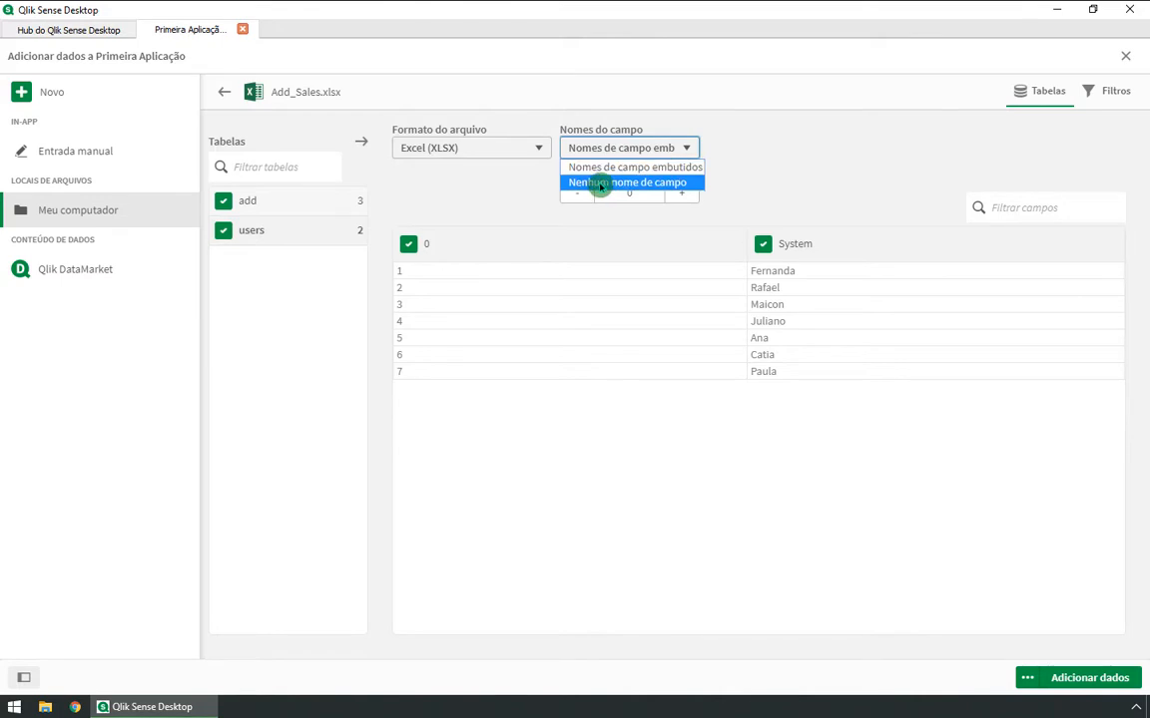
click(600, 183)
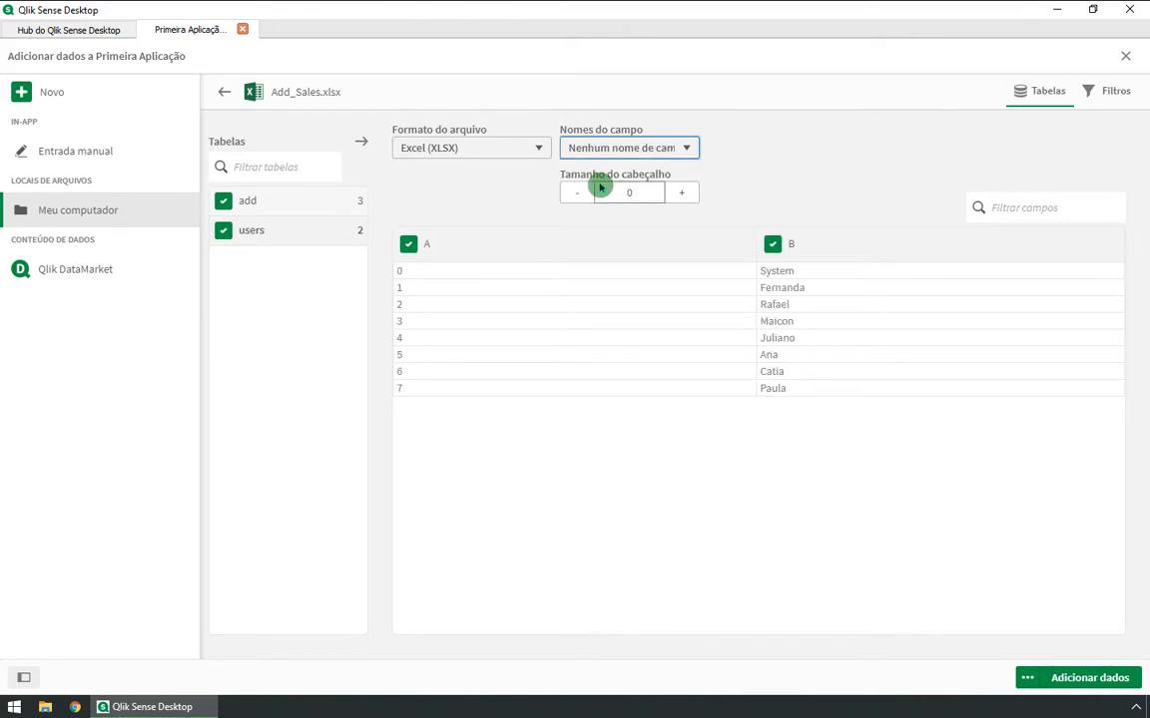
Step: Rename the two fields of the users table from A and B to cod and Users
click(466, 251)
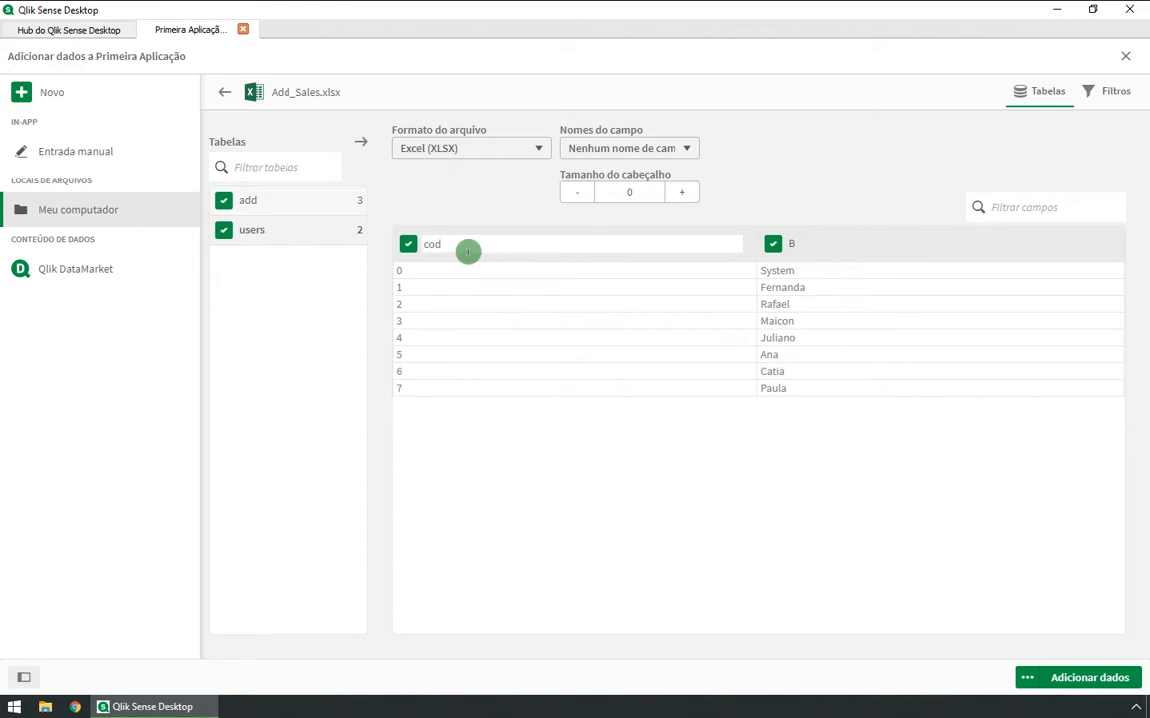
click(806, 239)
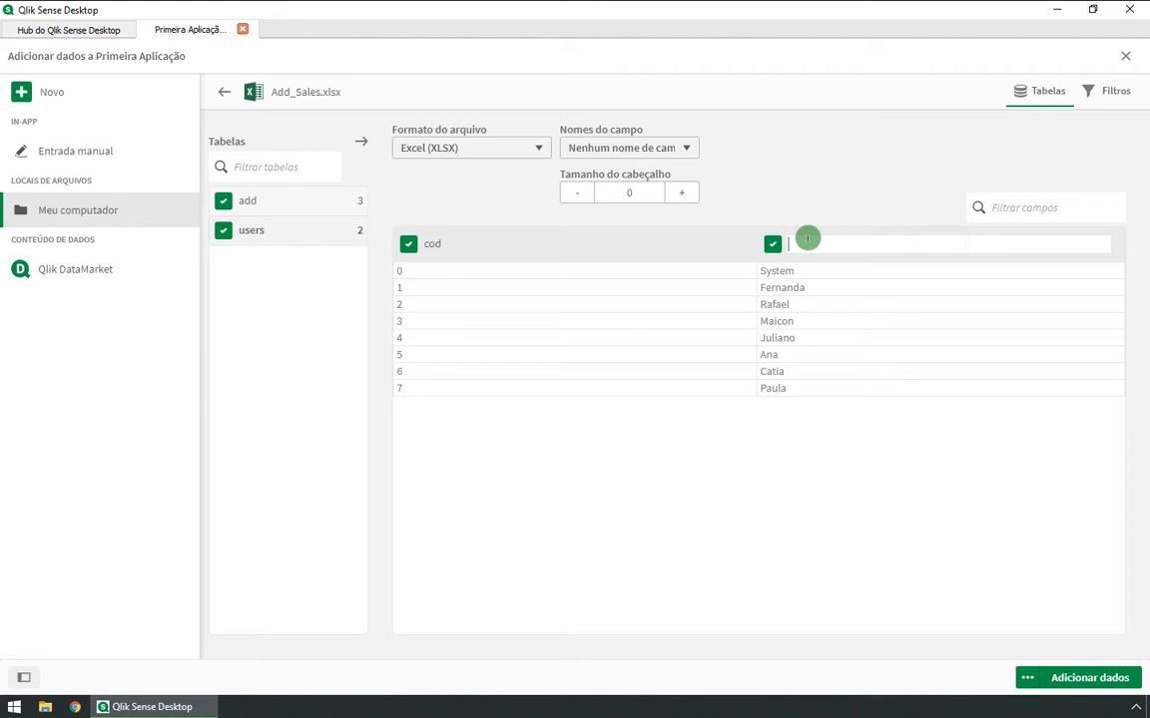
text(Users)
click(823, 203)
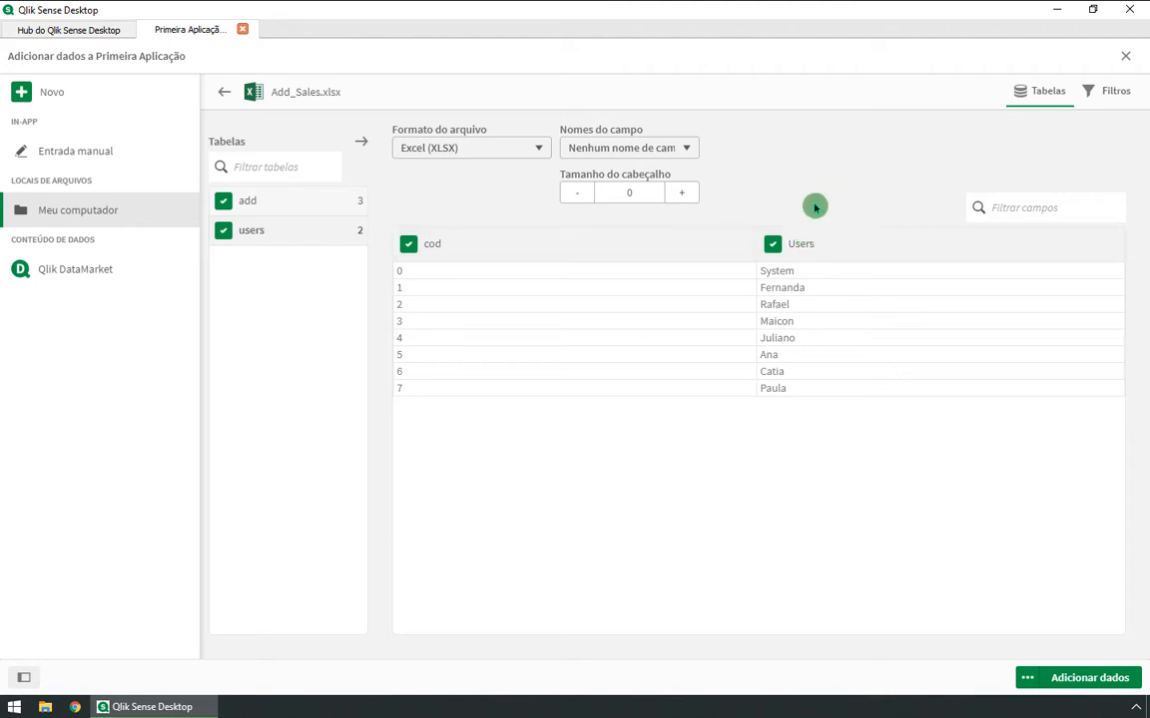
Step: Turn off Análise de dados, add the Add_Sales.xlsx tables to the app and dismiss the load report
click(1028, 682)
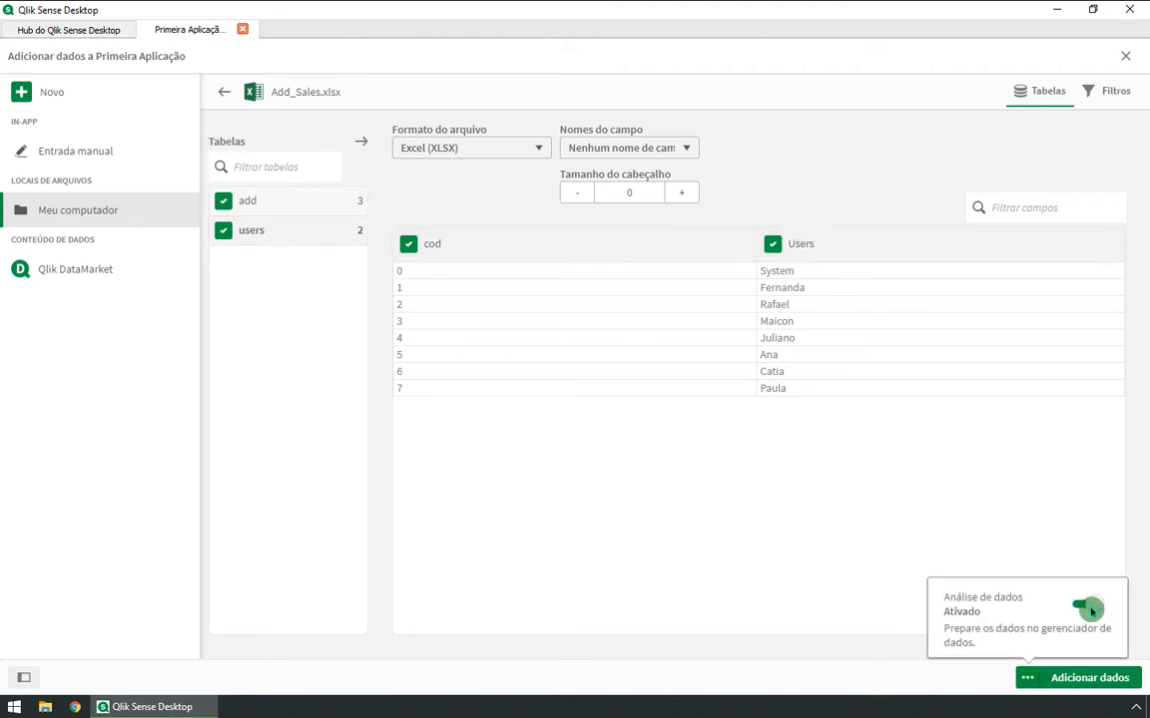
click(1058, 608)
click(1095, 677)
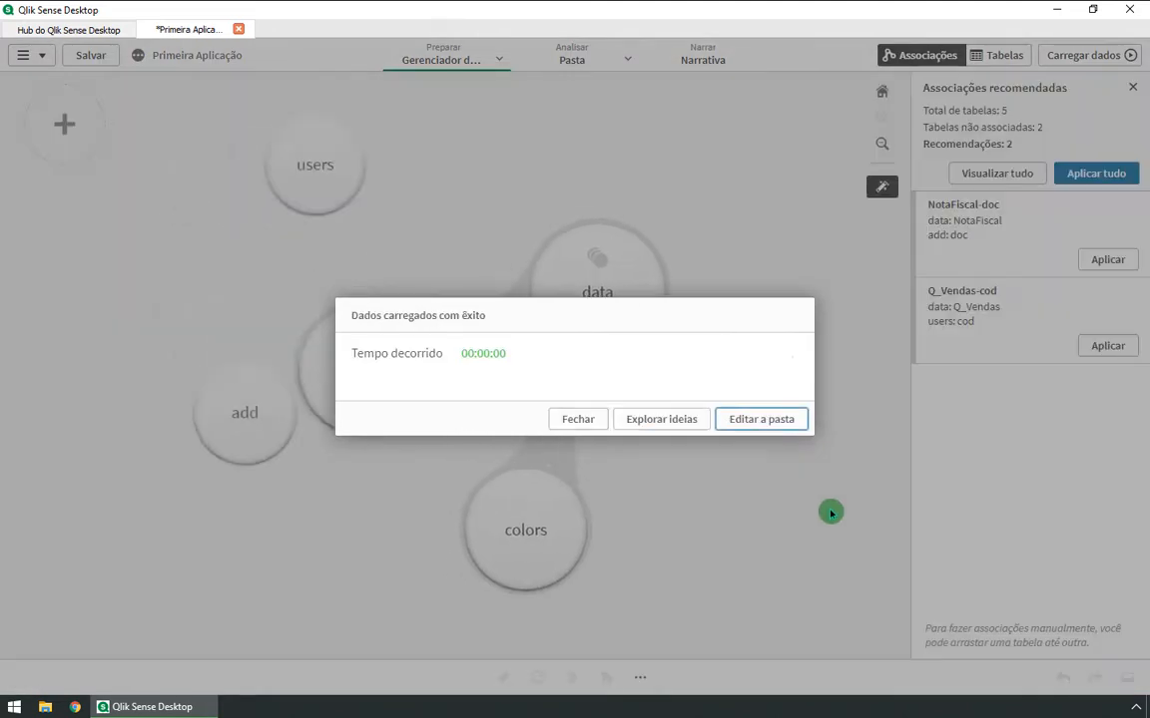
click(583, 419)
Step: Preview the contents of the new users and add tables among the app's table associations
click(401, 180)
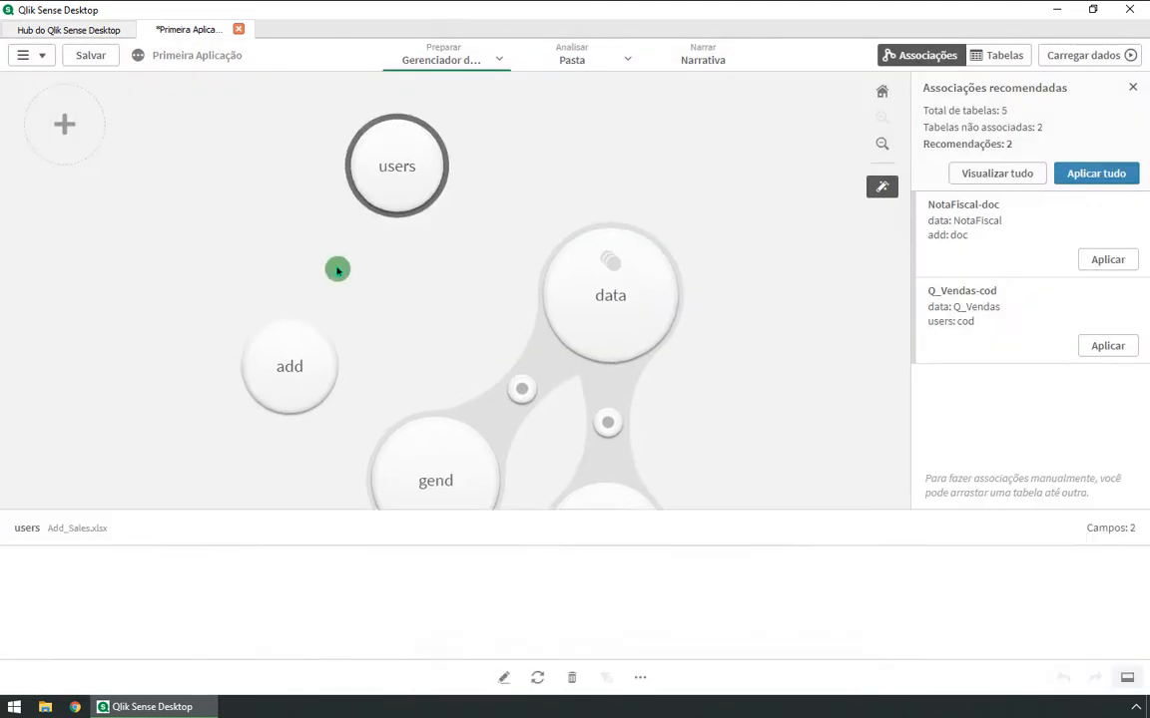
click(293, 355)
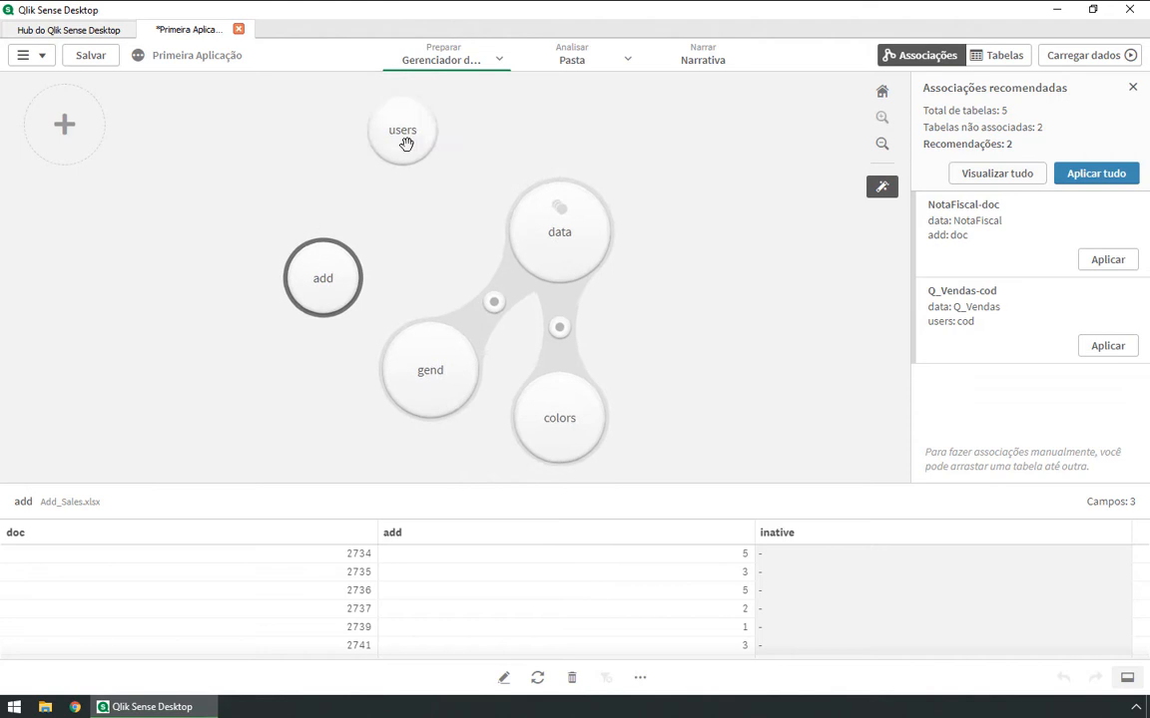
click(404, 139)
click(322, 304)
click(418, 118)
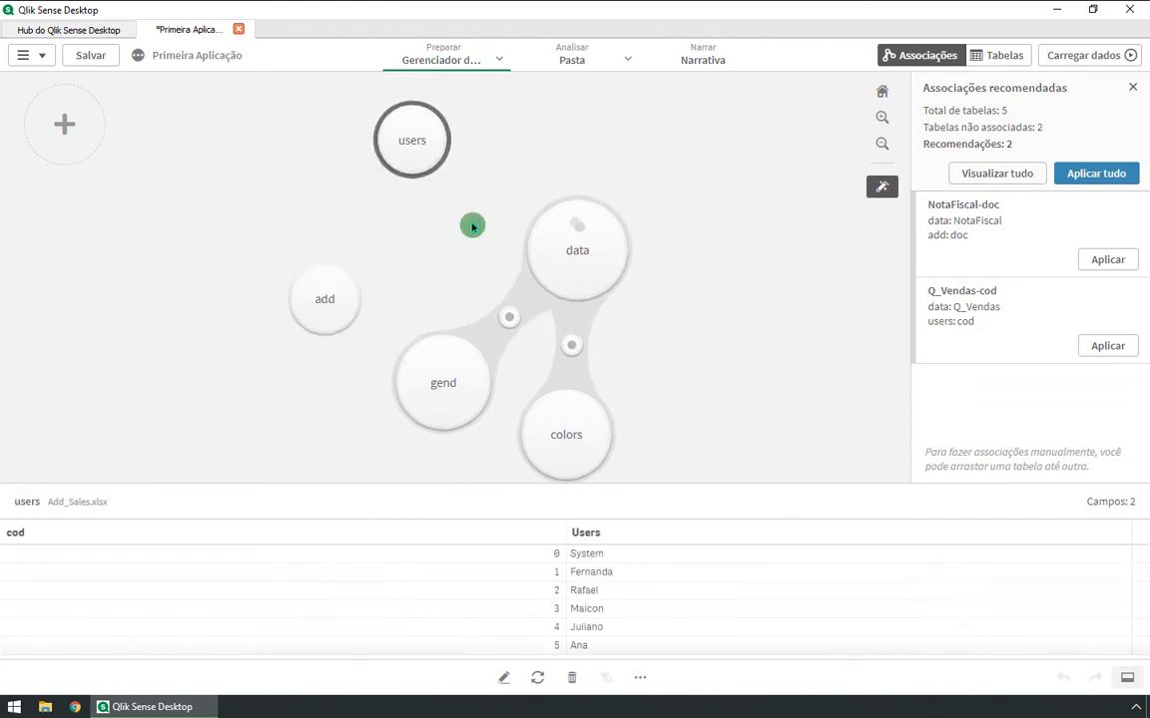
click(472, 225)
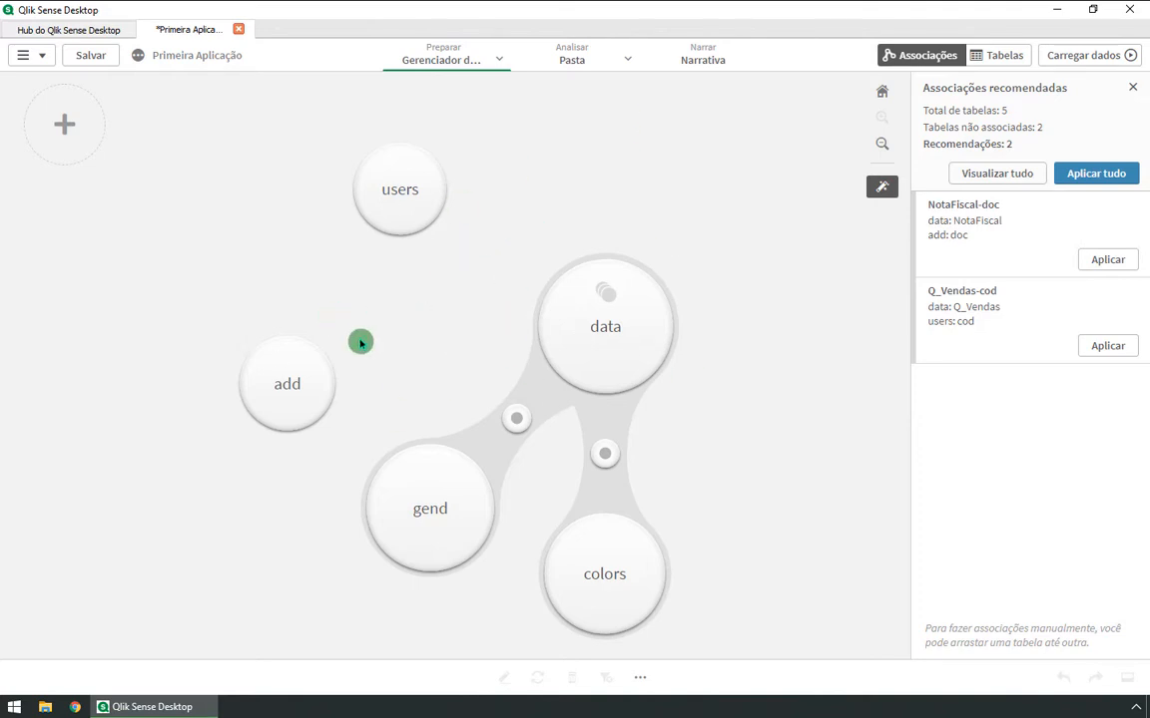
Step: Preview the add and data tables, and associate them through the doc and NotaFiscal fields
click(288, 369)
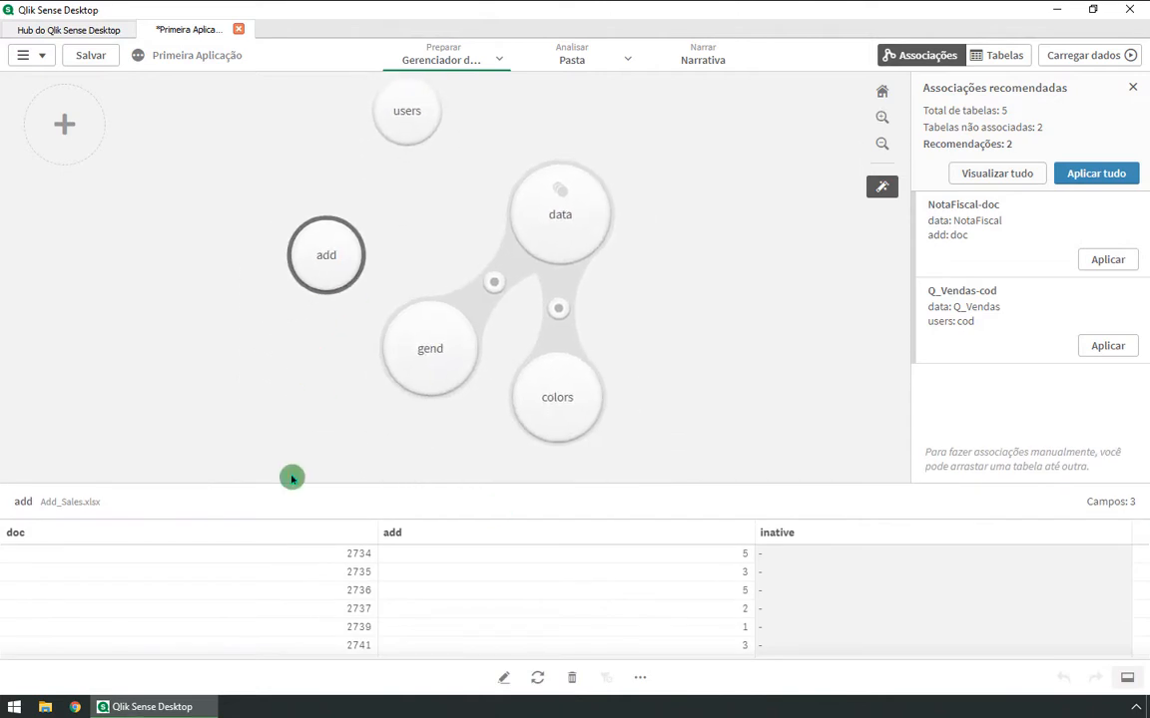
click(556, 212)
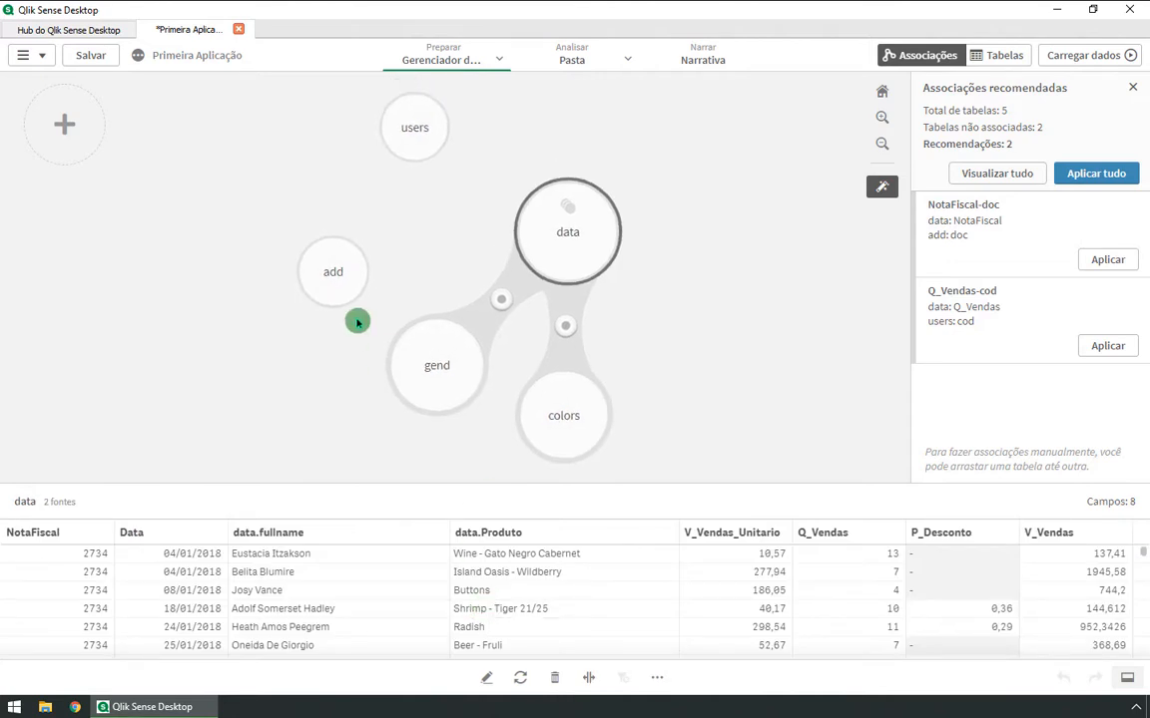
click(359, 261)
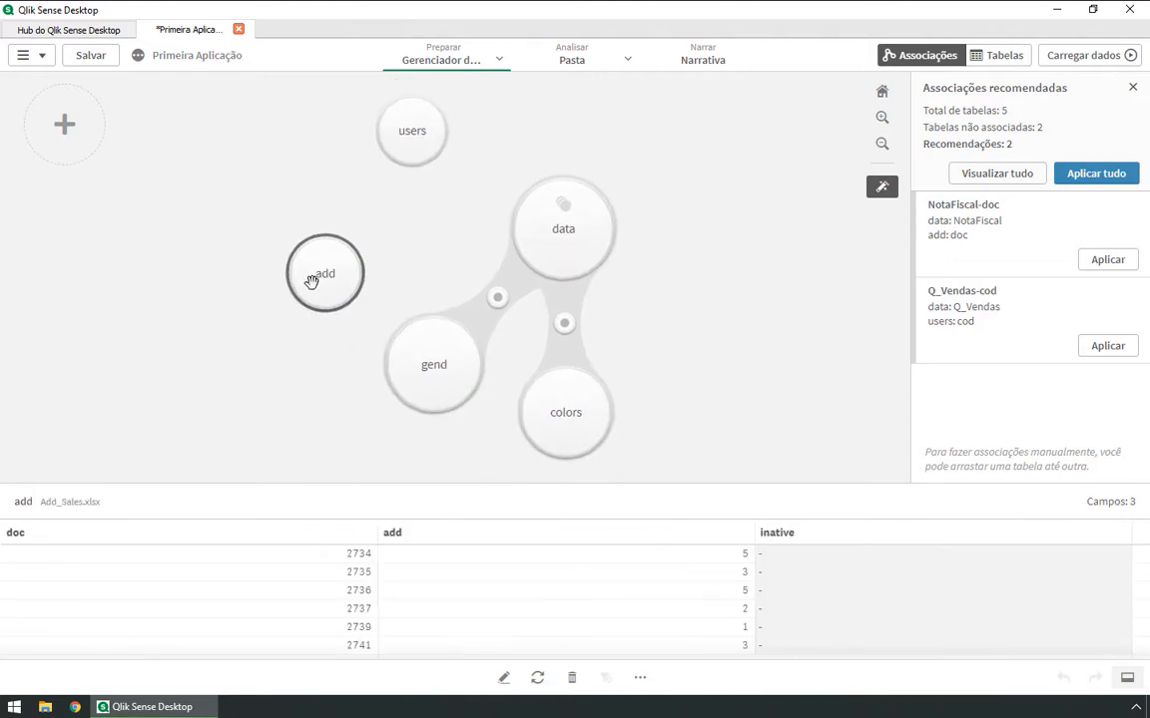
drag(313, 275, 618, 202)
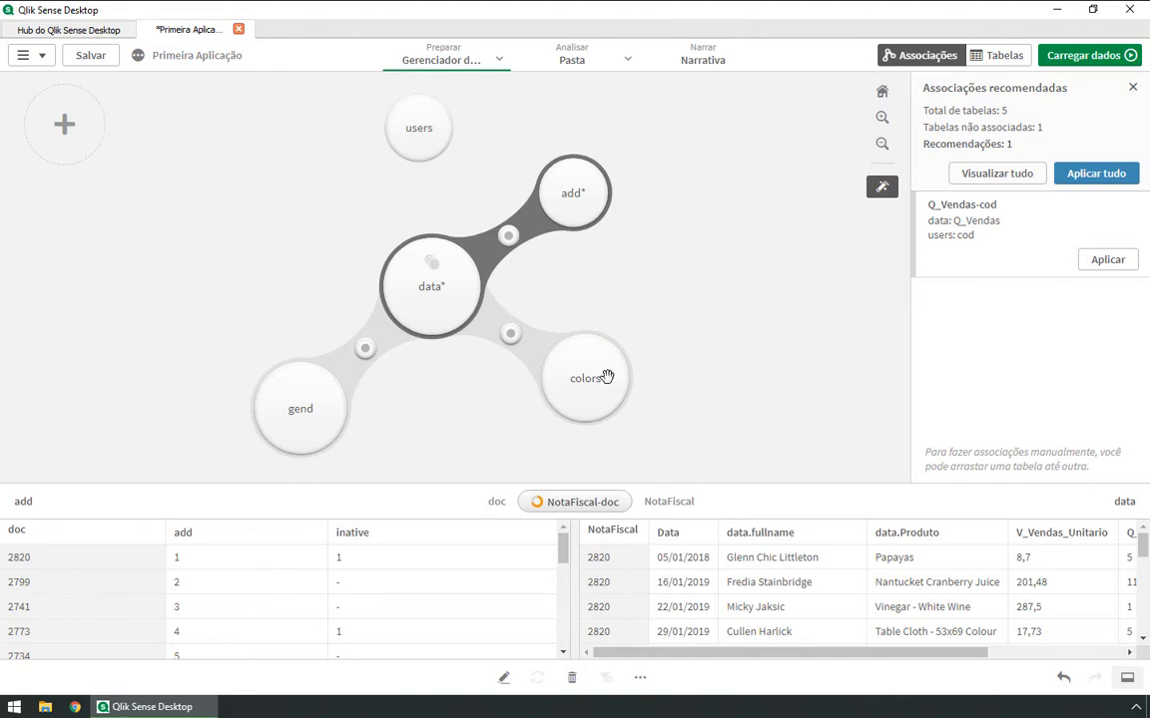
click(680, 256)
click(469, 263)
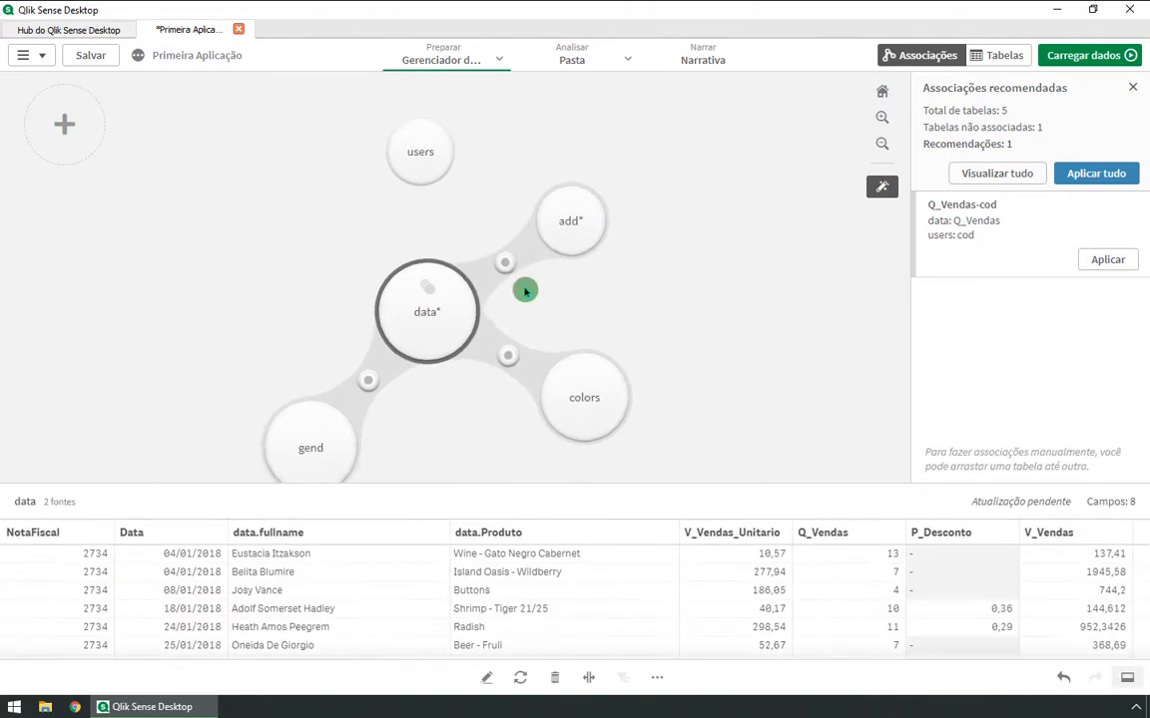
Step: Break the association between the add and data tables by moving add away from data
click(556, 193)
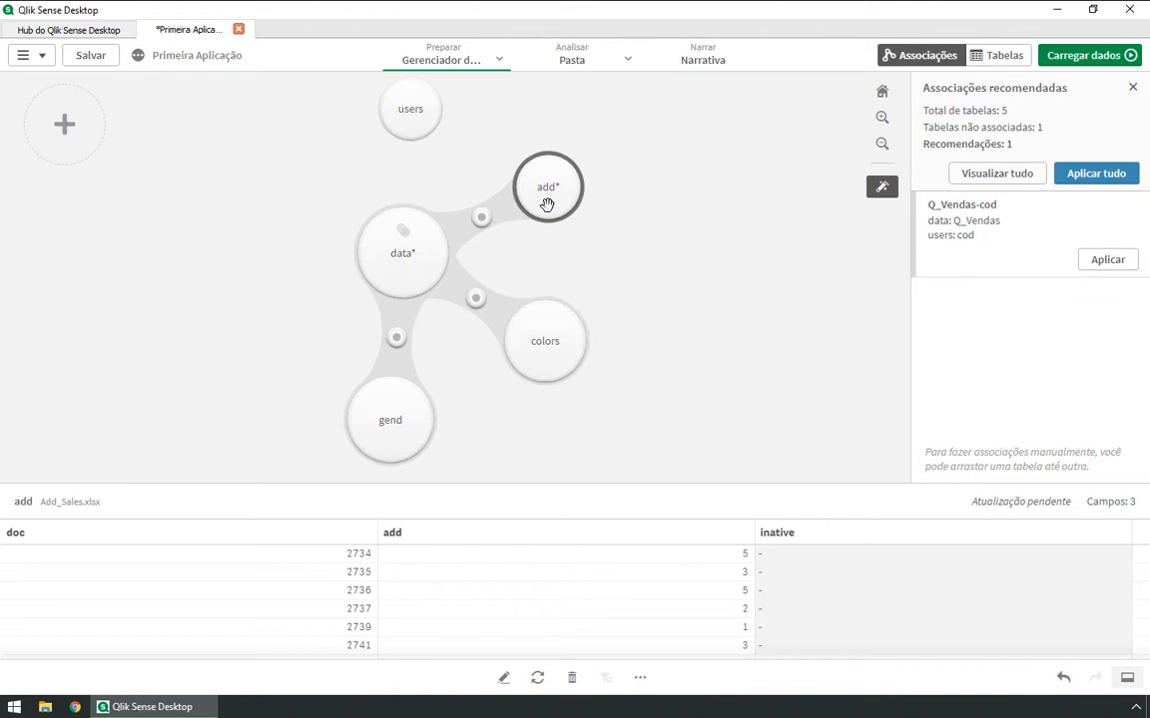
drag(554, 196, 772, 198)
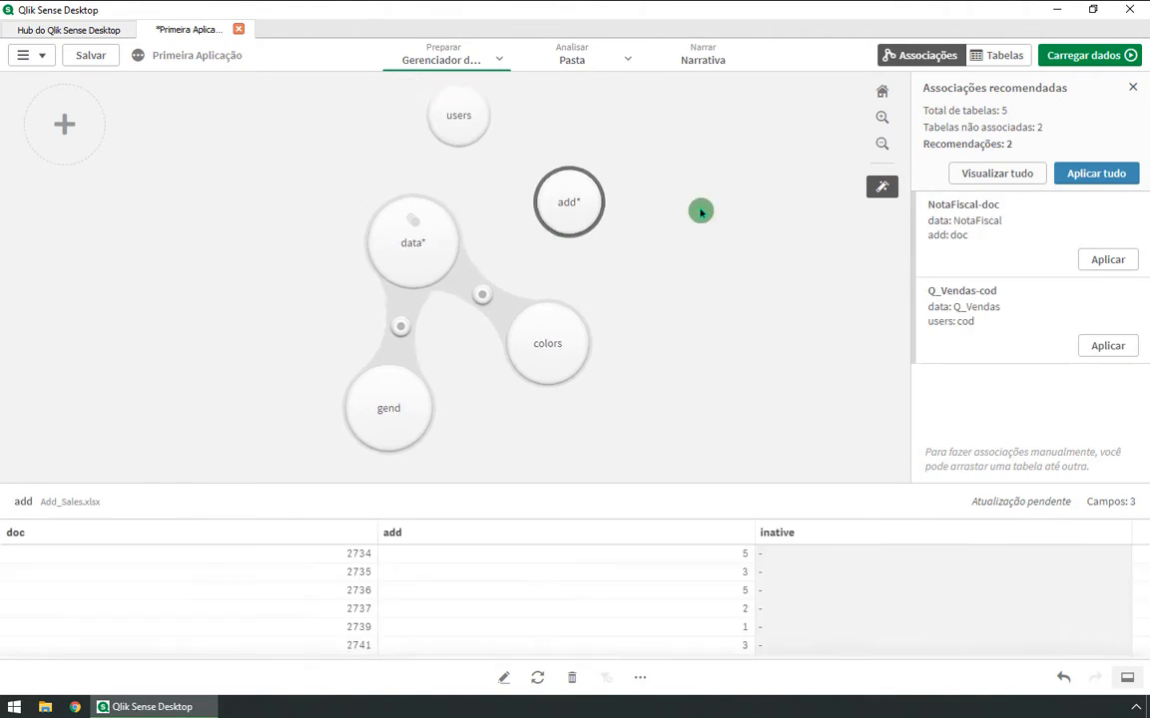
click(575, 232)
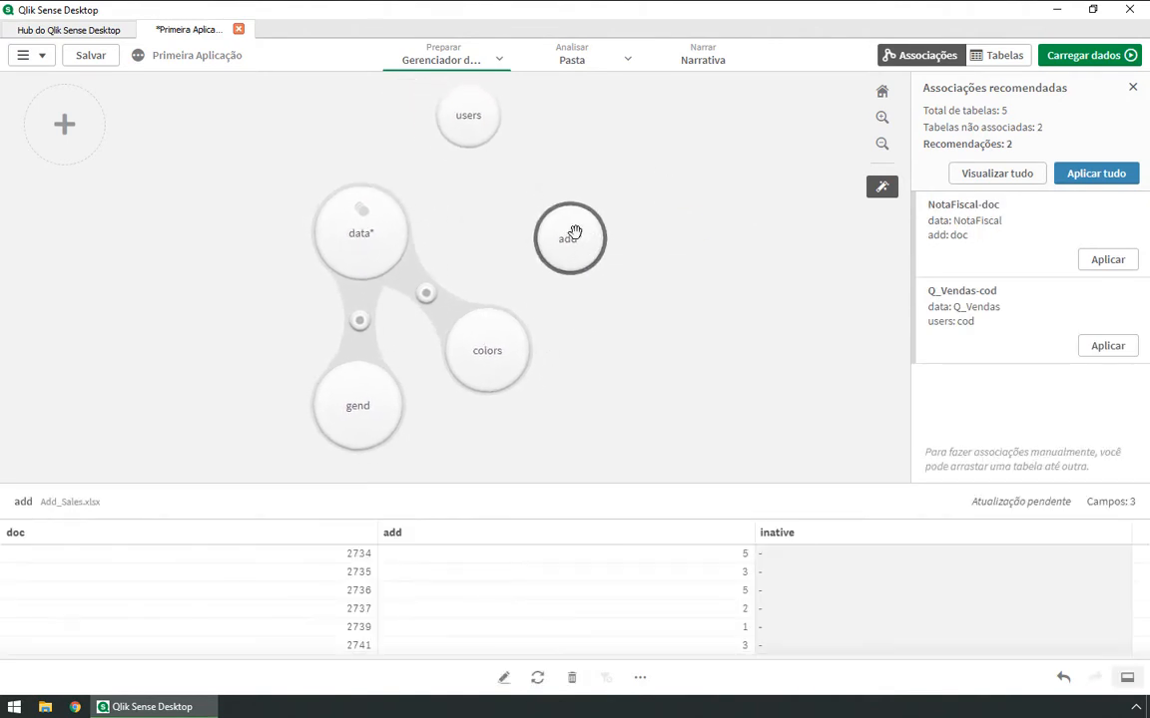
Step: Compare the fields of the unassociated data and add tables by previewing them alternately
click(368, 213)
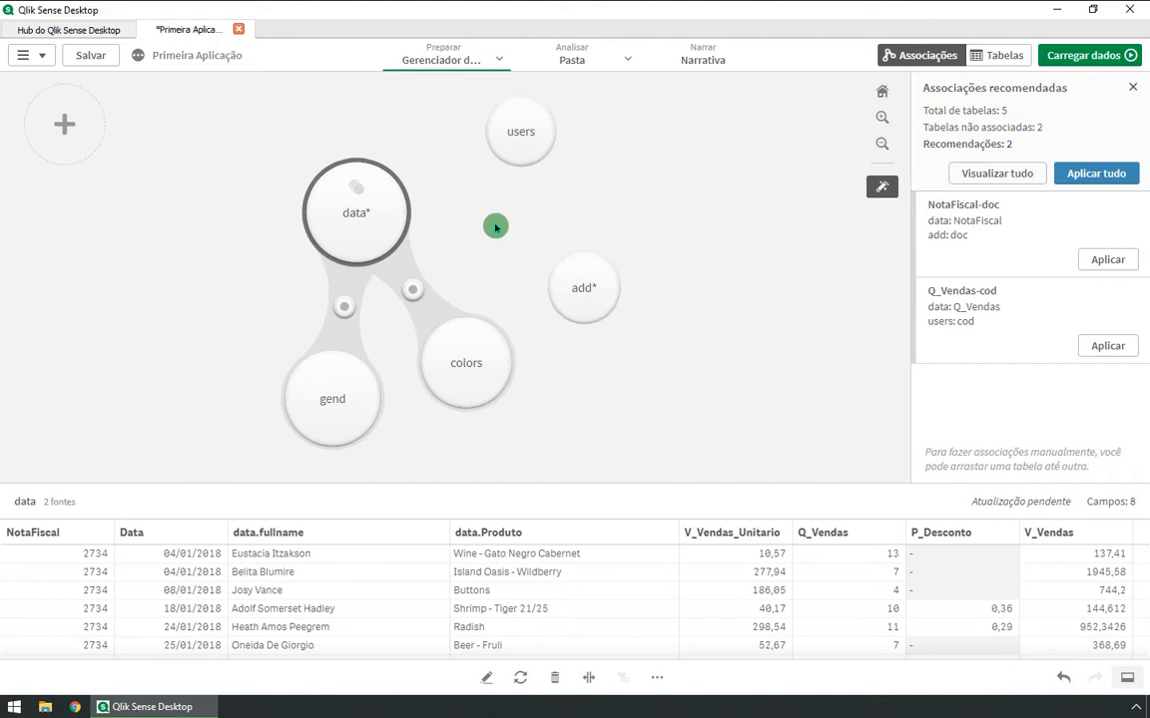
click(495, 227)
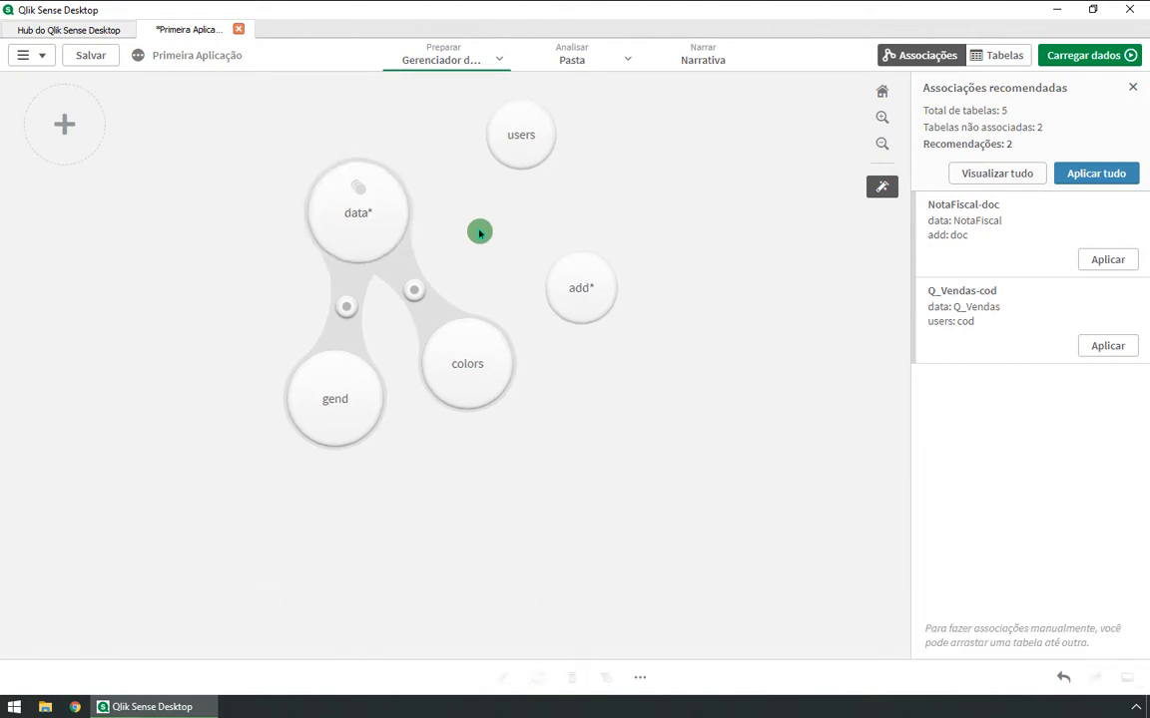
click(372, 242)
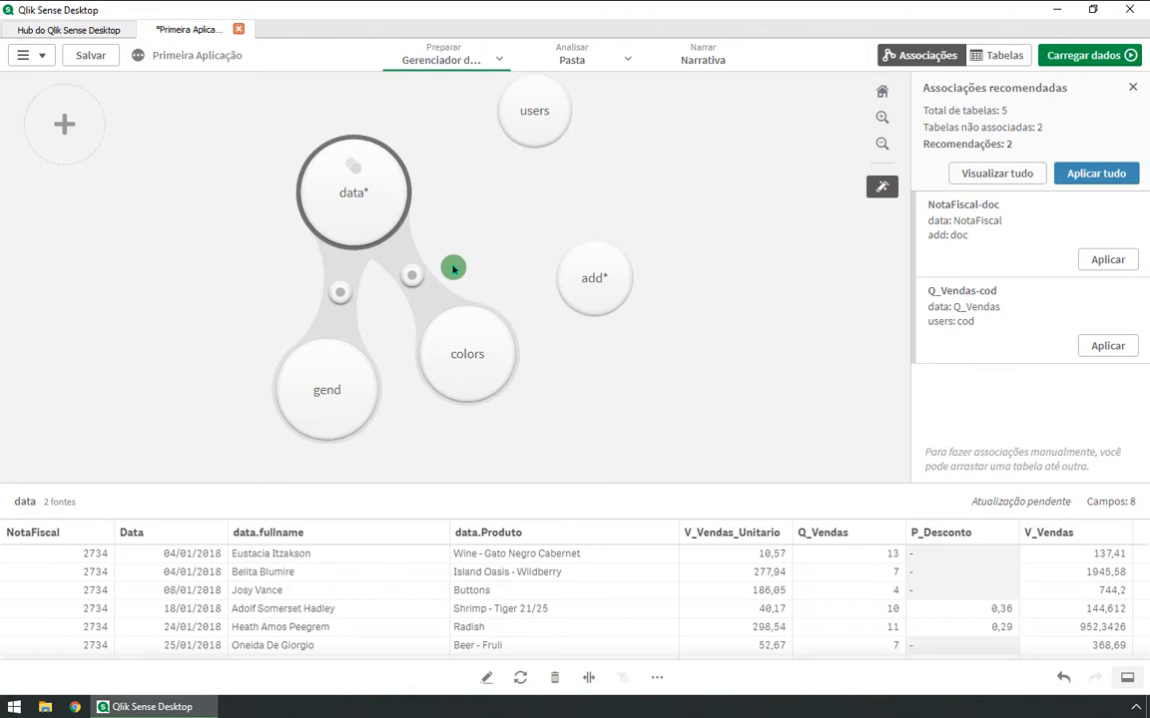
click(611, 285)
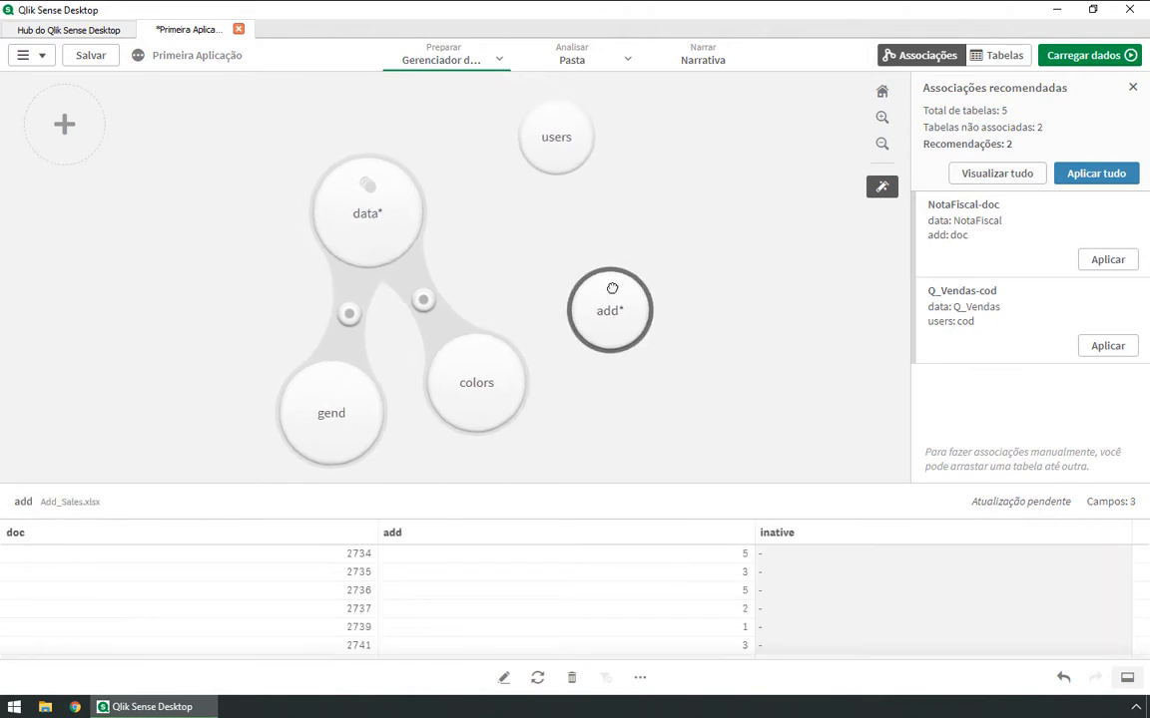
click(370, 212)
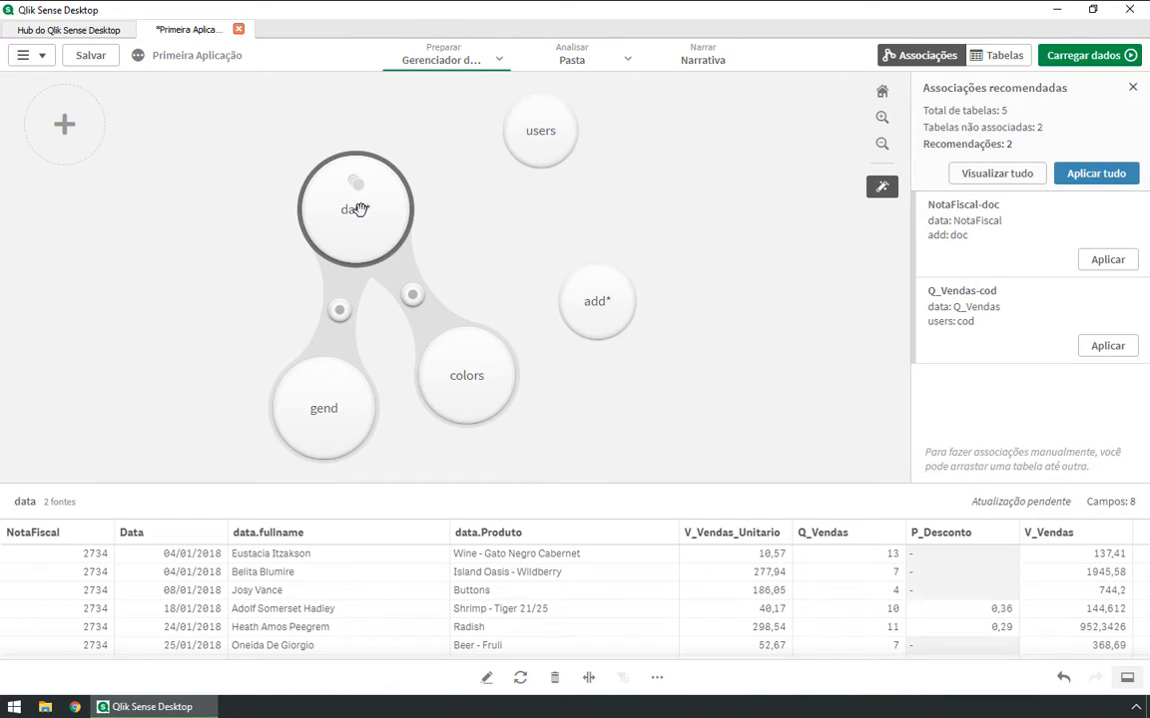
click(597, 302)
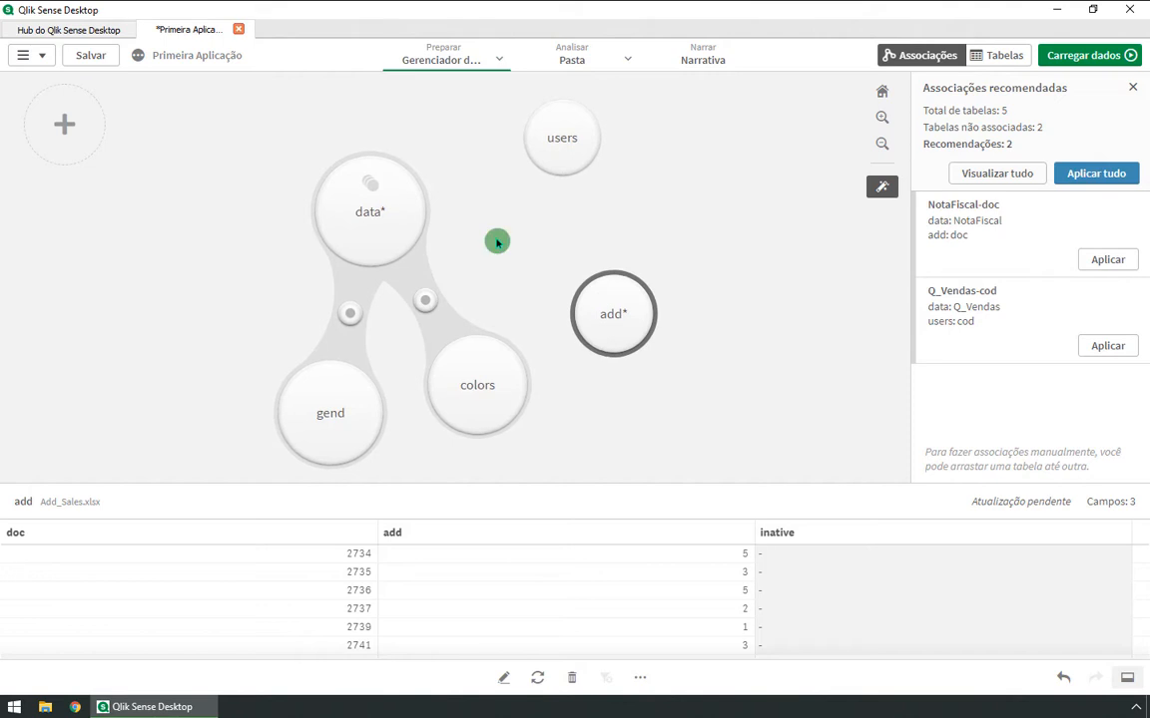
click(365, 217)
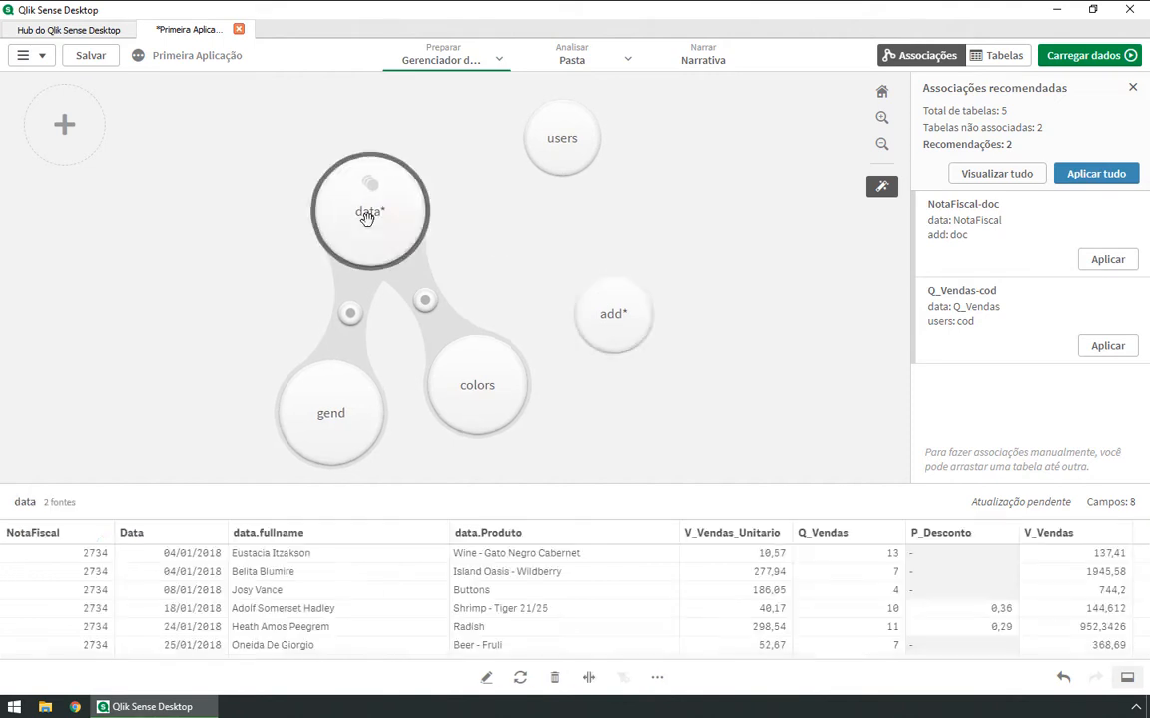
Step: Examine the NotaFiscal values in the data table against the doc values in the add table
click(99, 560)
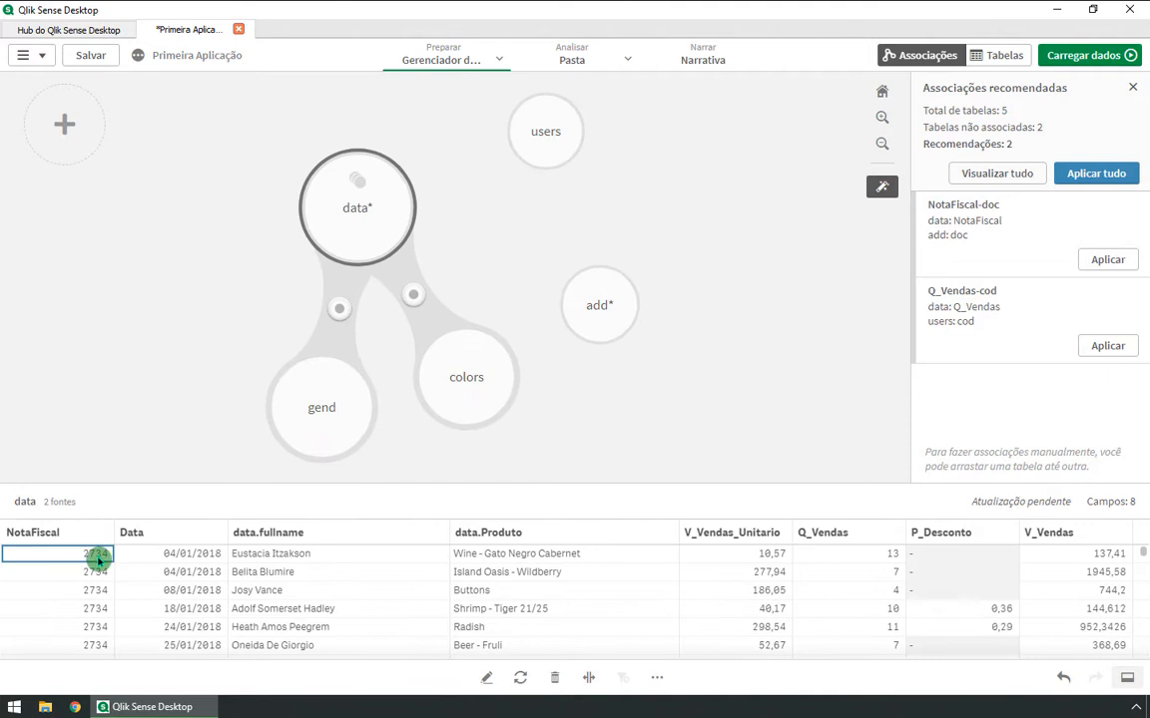
key(Down)
key(Down)
key(Down)
key(Down)
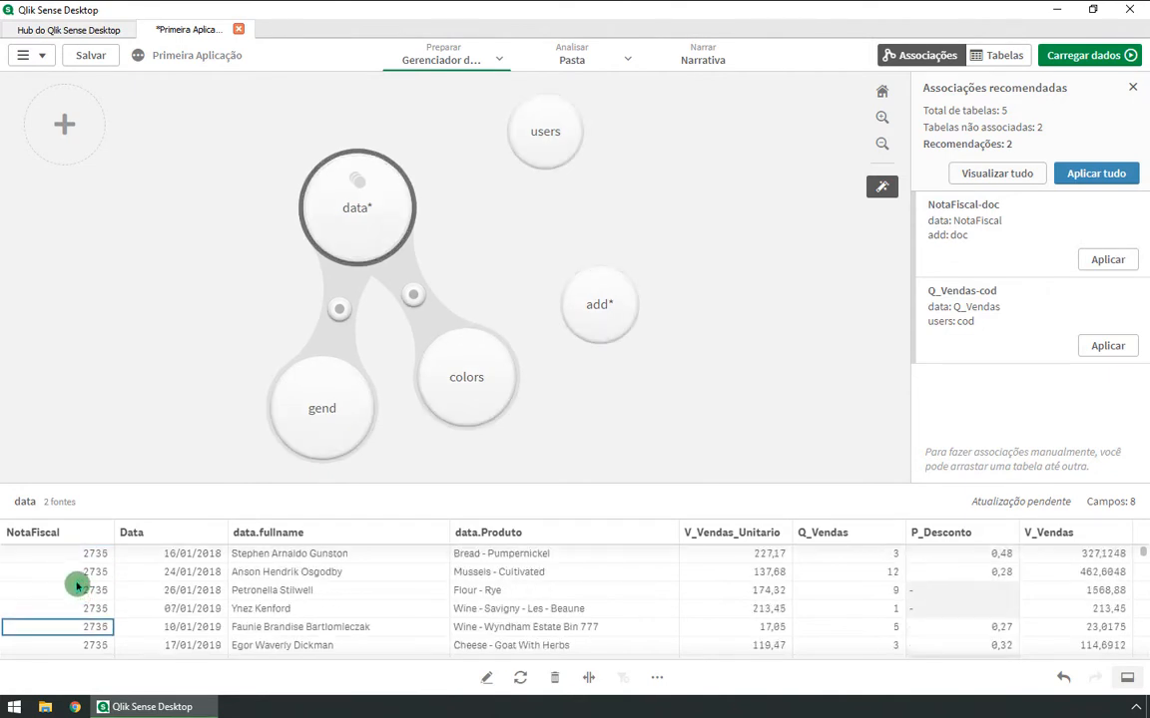
click(603, 308)
click(257, 554)
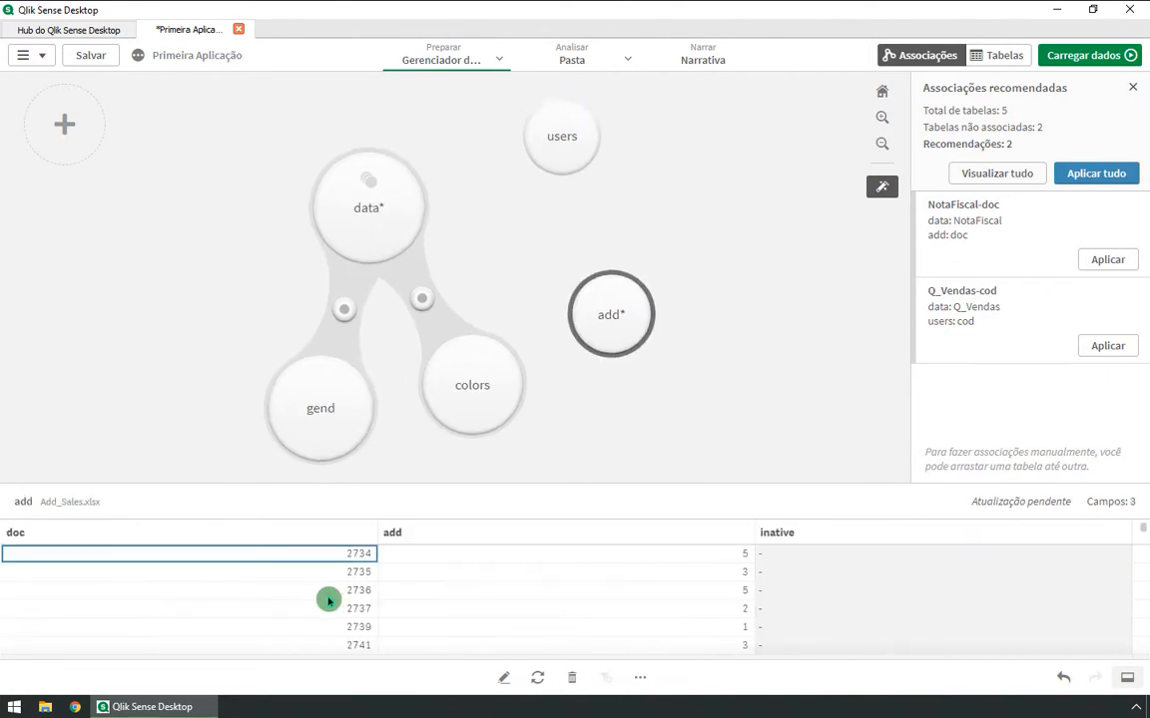
scroll(327, 598, down, 5)
scroll(333, 606, up, 5)
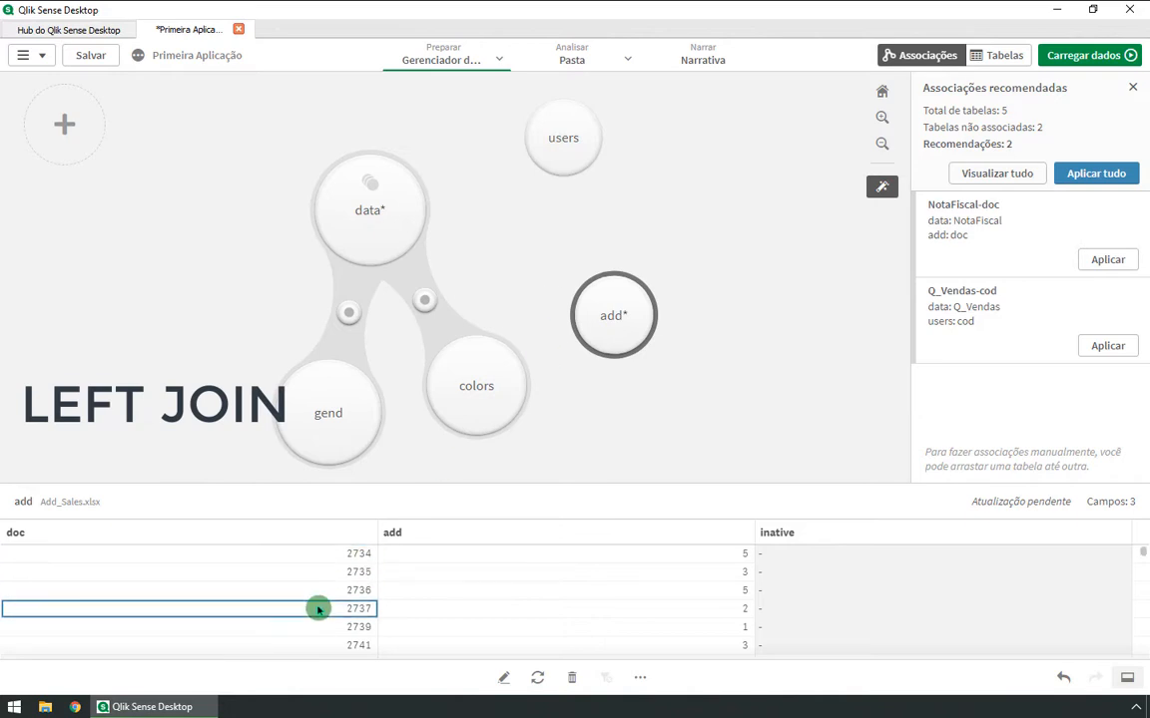
Step: Inspect the add and inative columns of the add table for a left join, and return to the data table preview
click(397, 198)
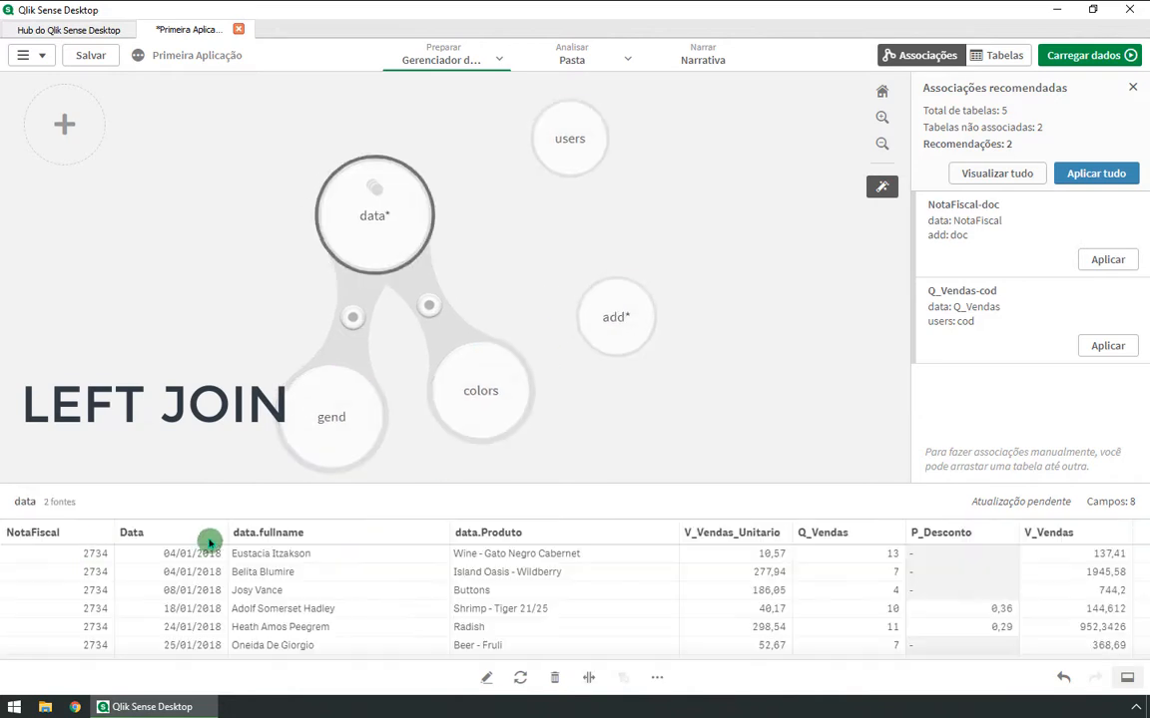
click(595, 306)
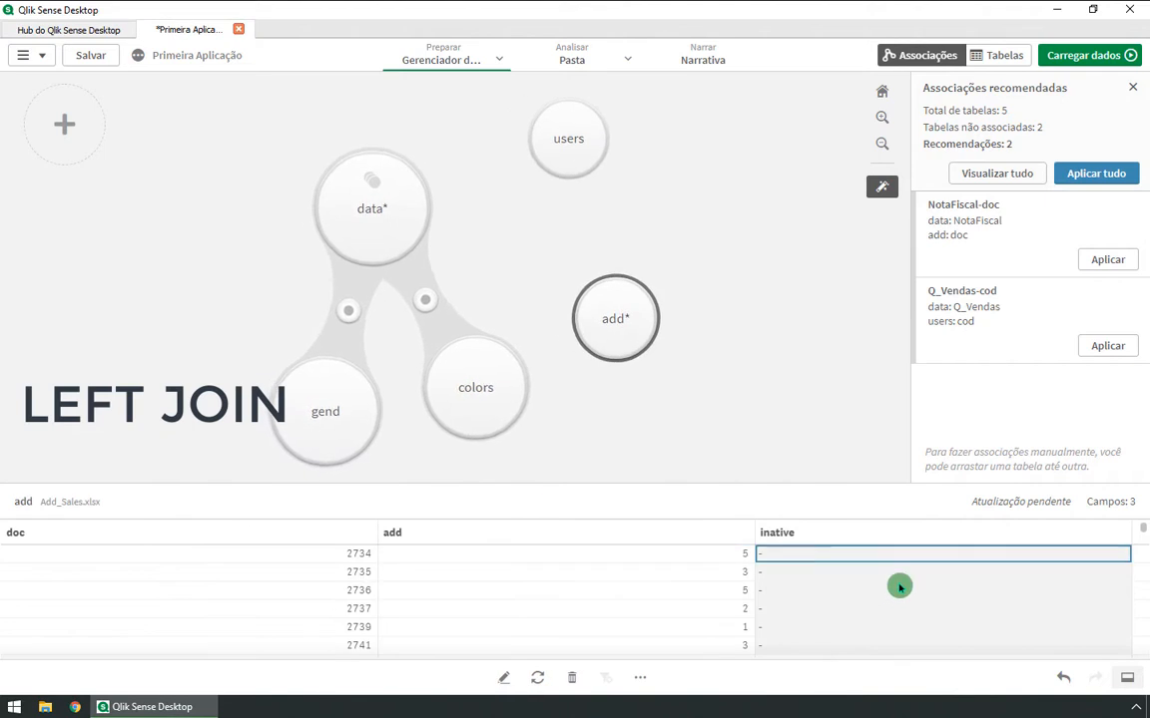
scroll(671, 597, down, 3)
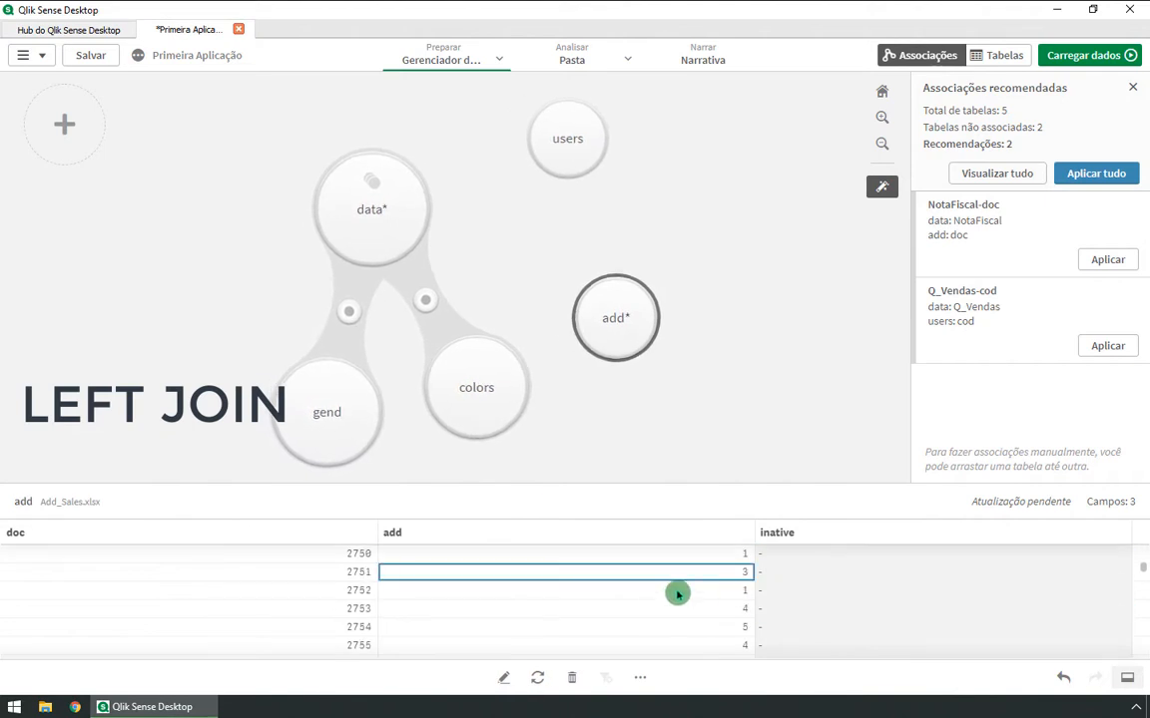
scroll(660, 600, up, 4)
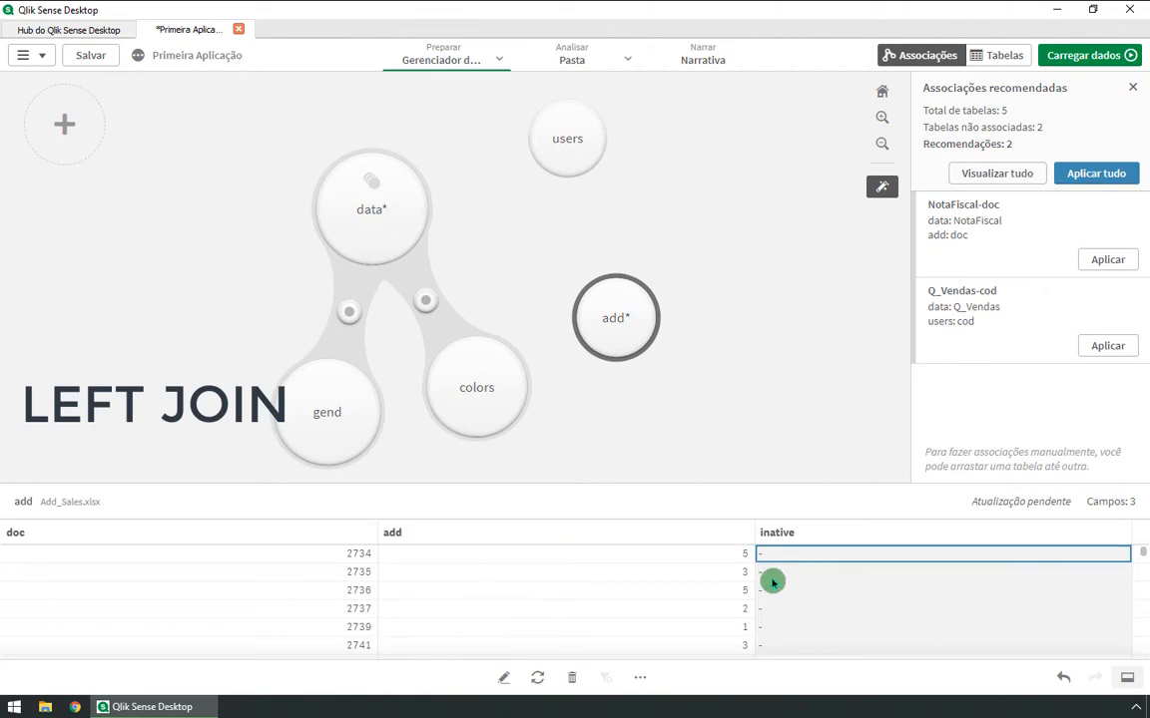
drag(1144, 552, 1142, 555)
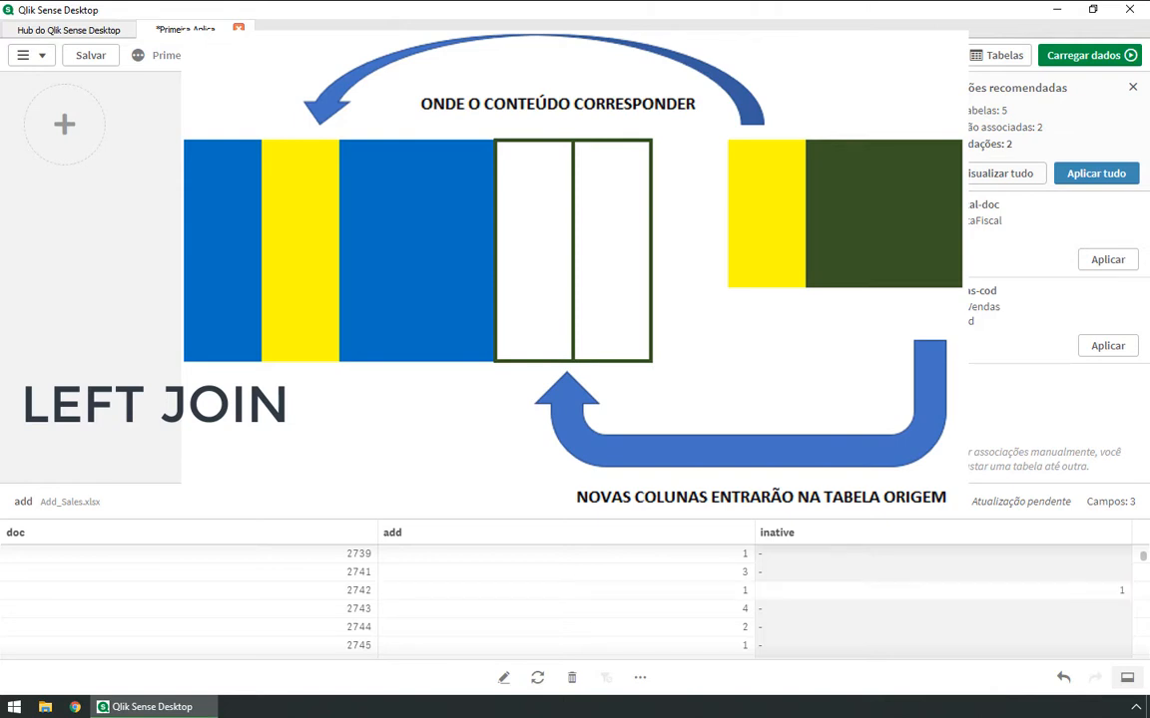
click(584, 312)
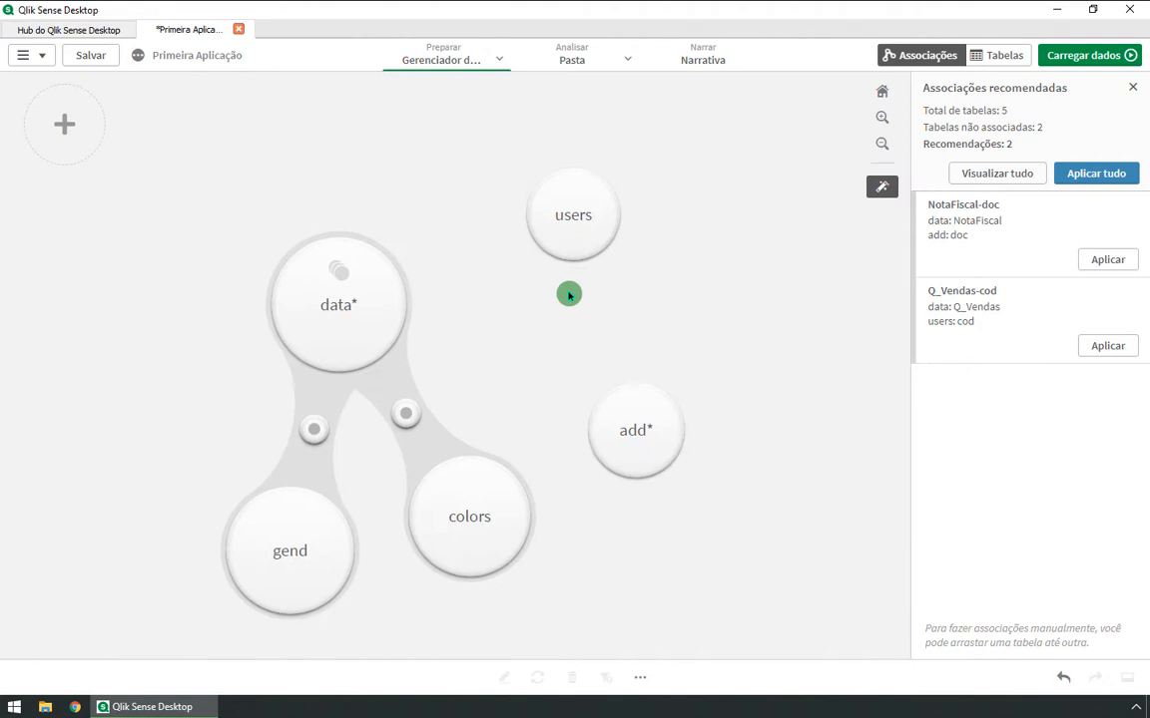
click(361, 297)
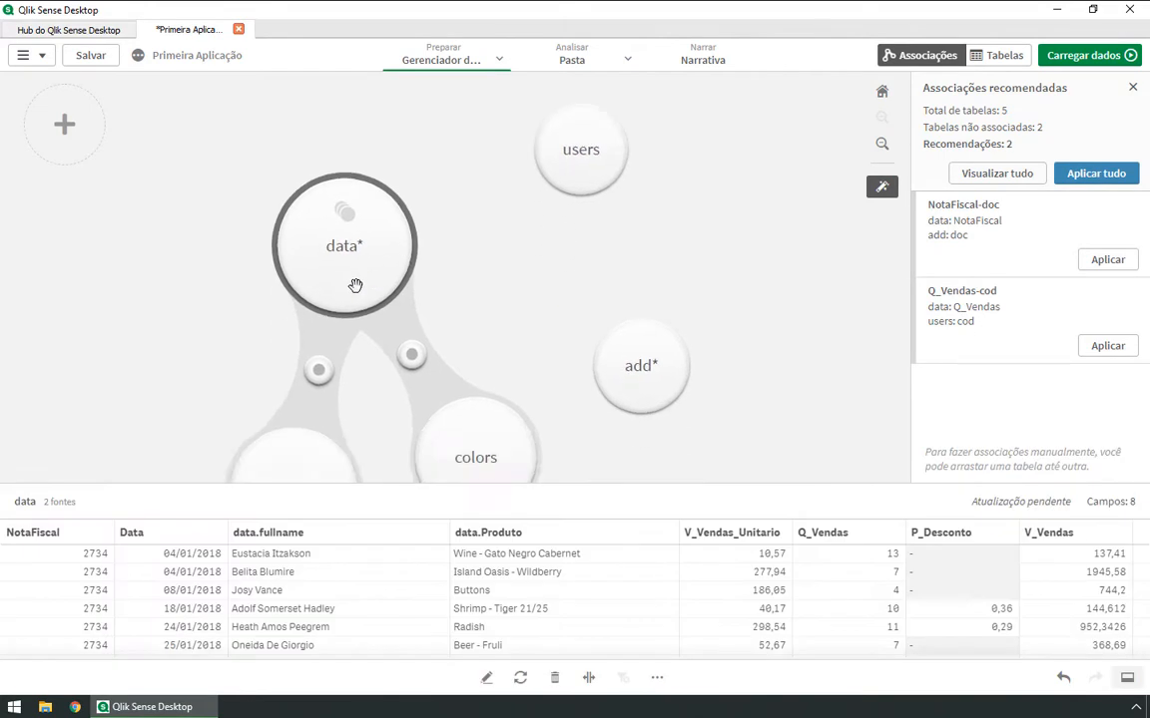
Step: Set up a Left Join between the data and add tables, with data as the first table
click(656, 680)
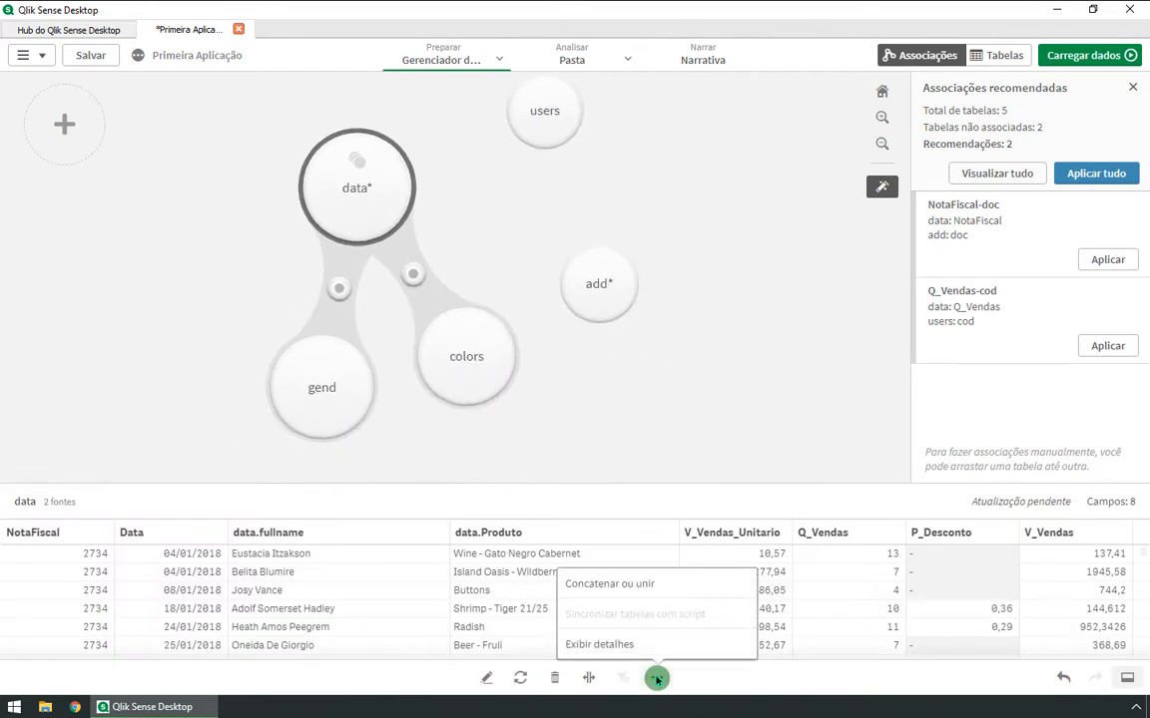
click(641, 585)
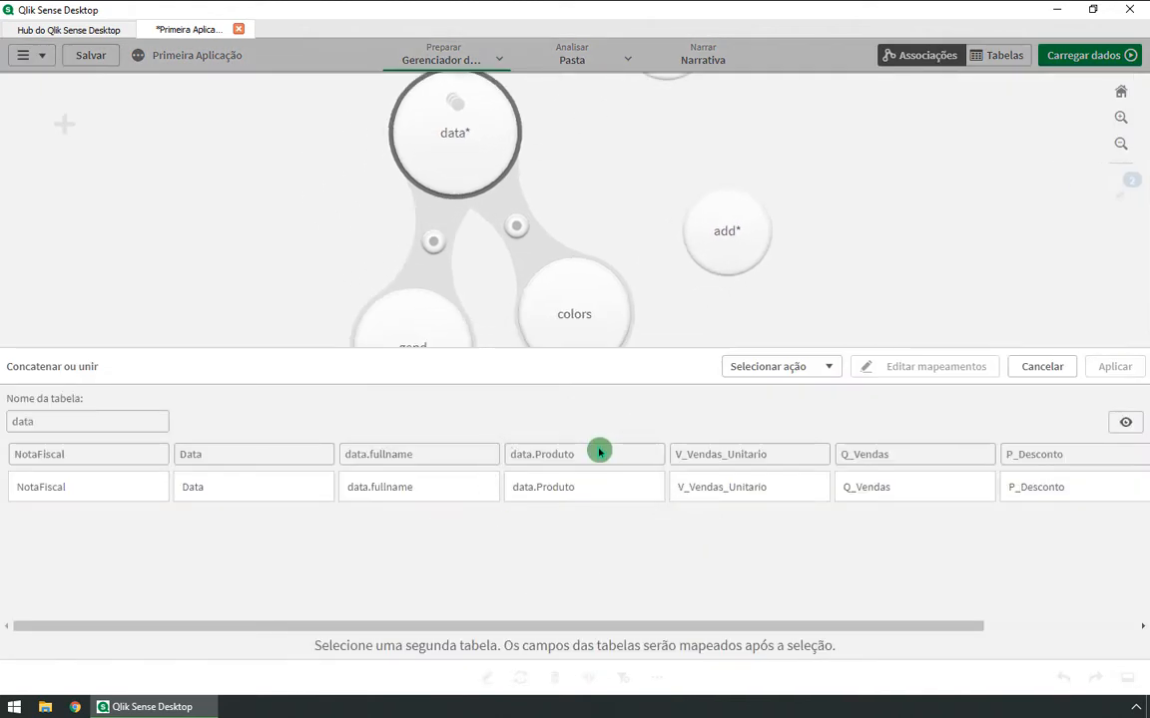
click(812, 366)
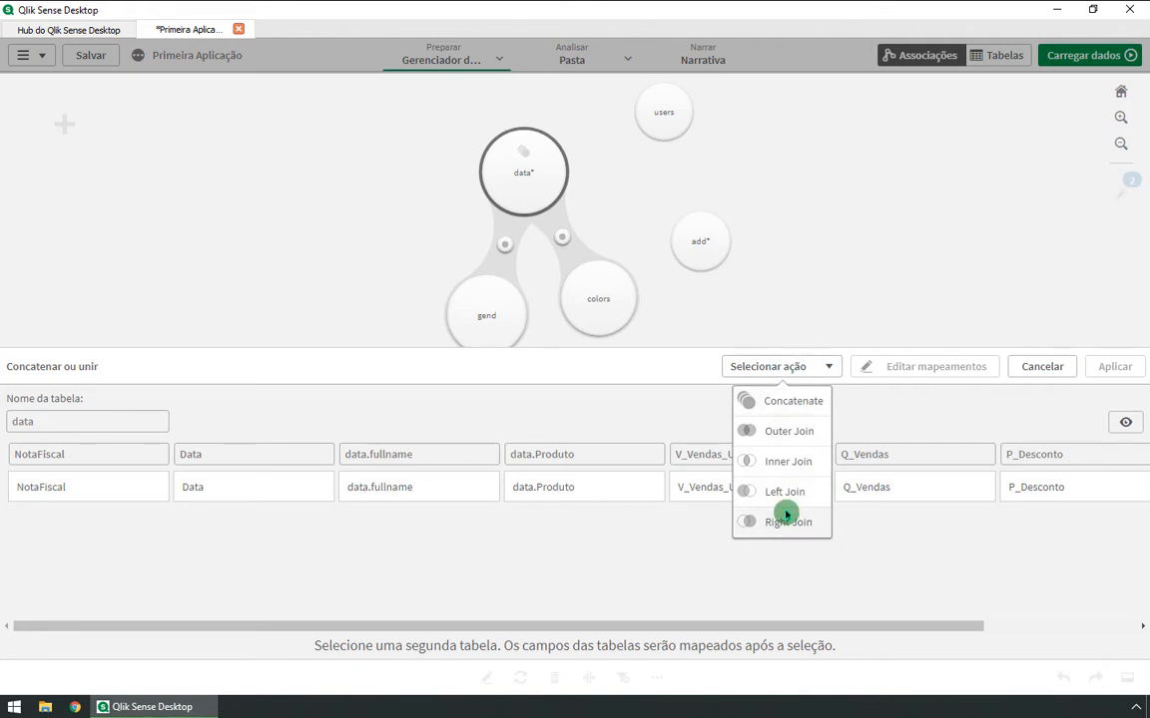
click(781, 320)
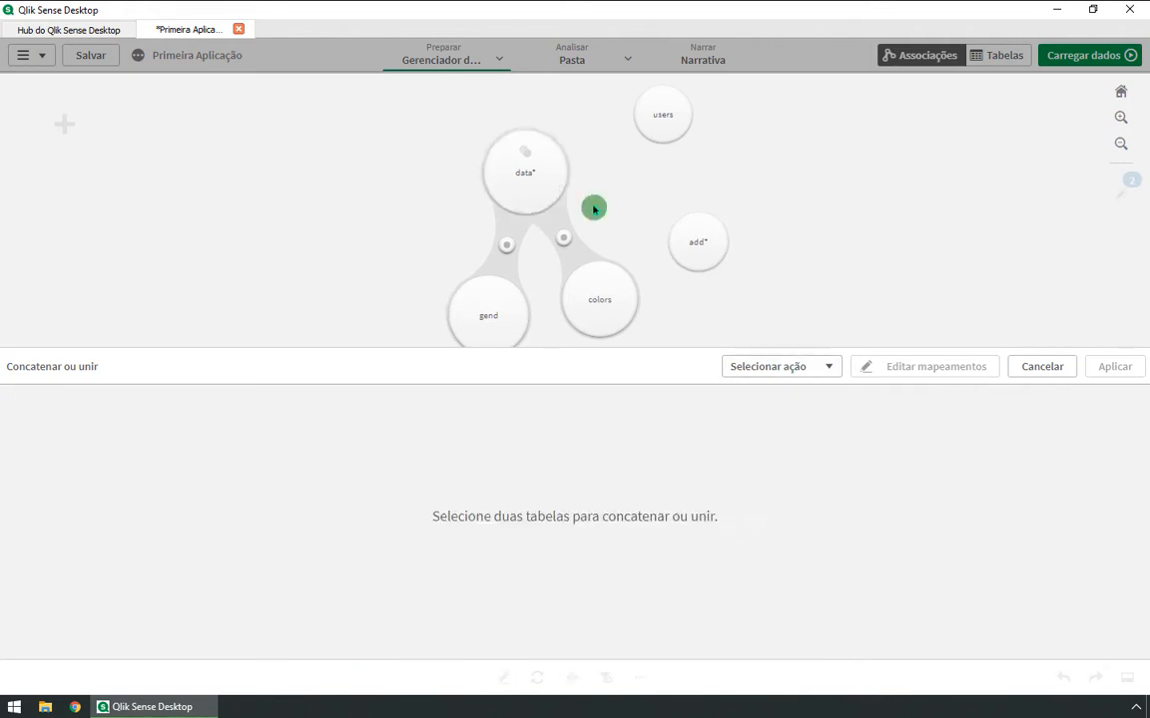
click(489, 150)
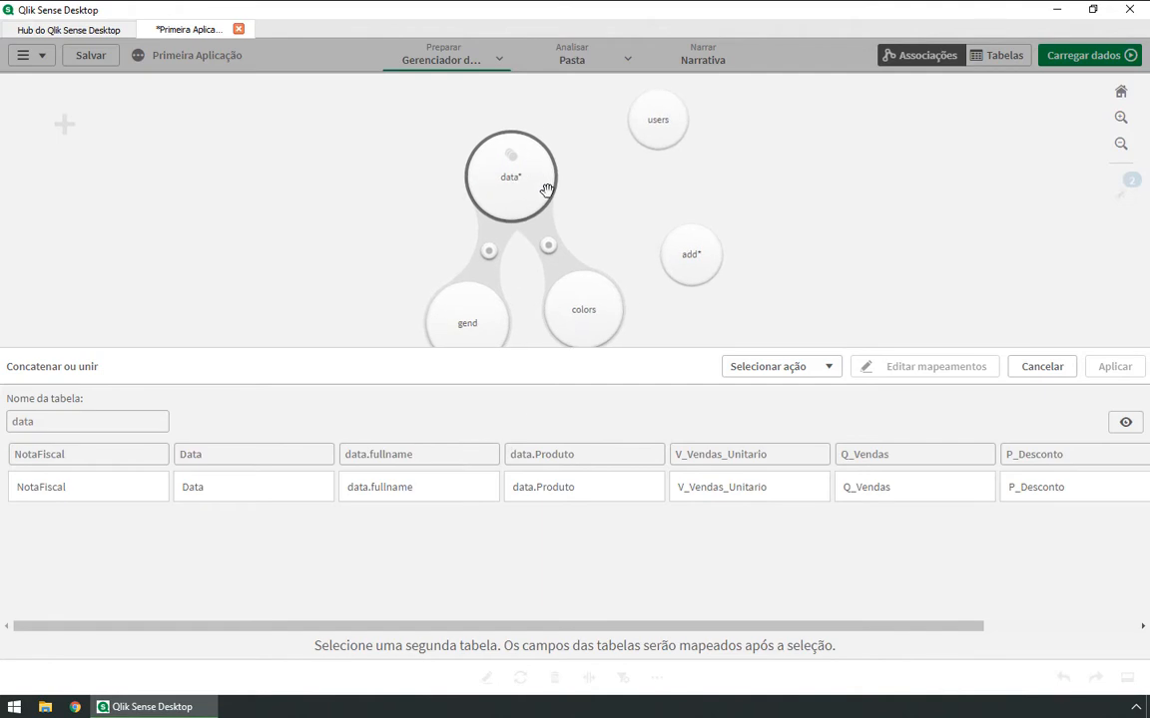
click(767, 368)
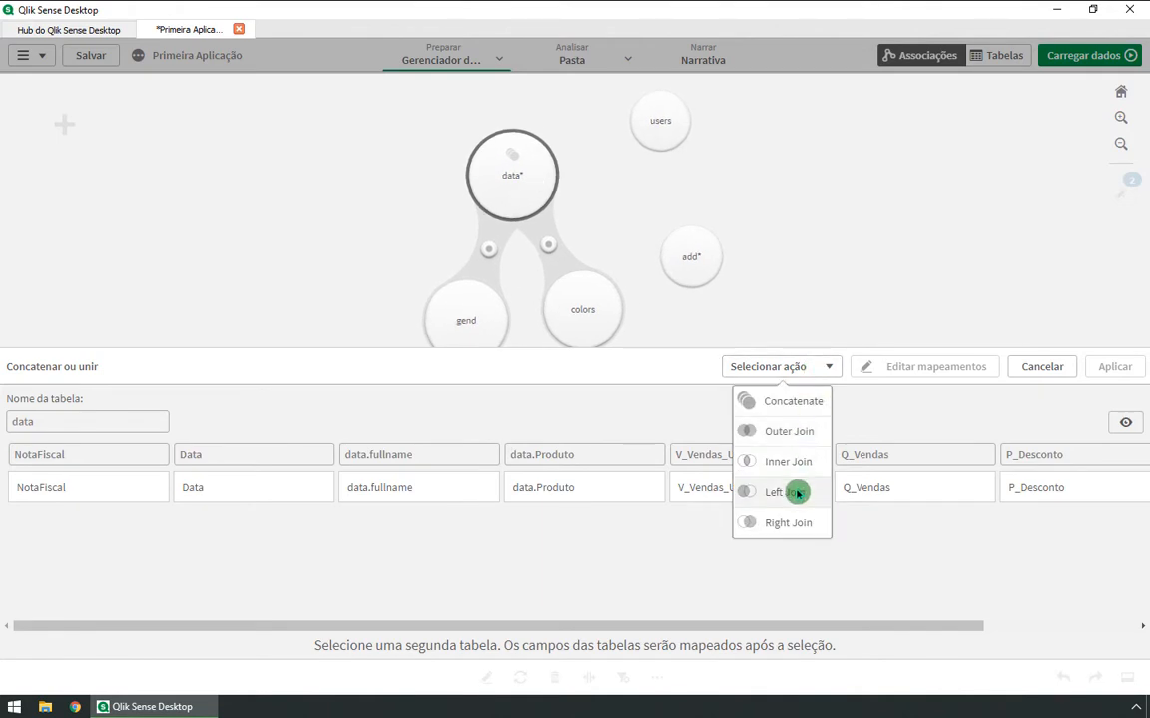
click(796, 493)
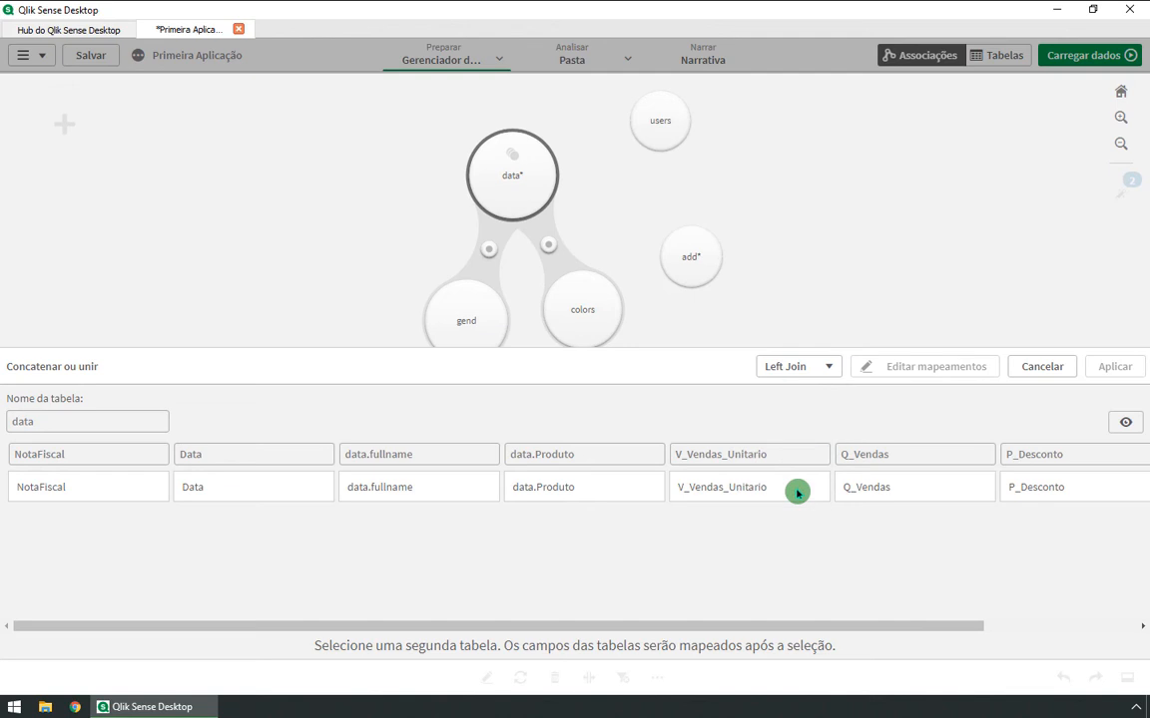
click(700, 254)
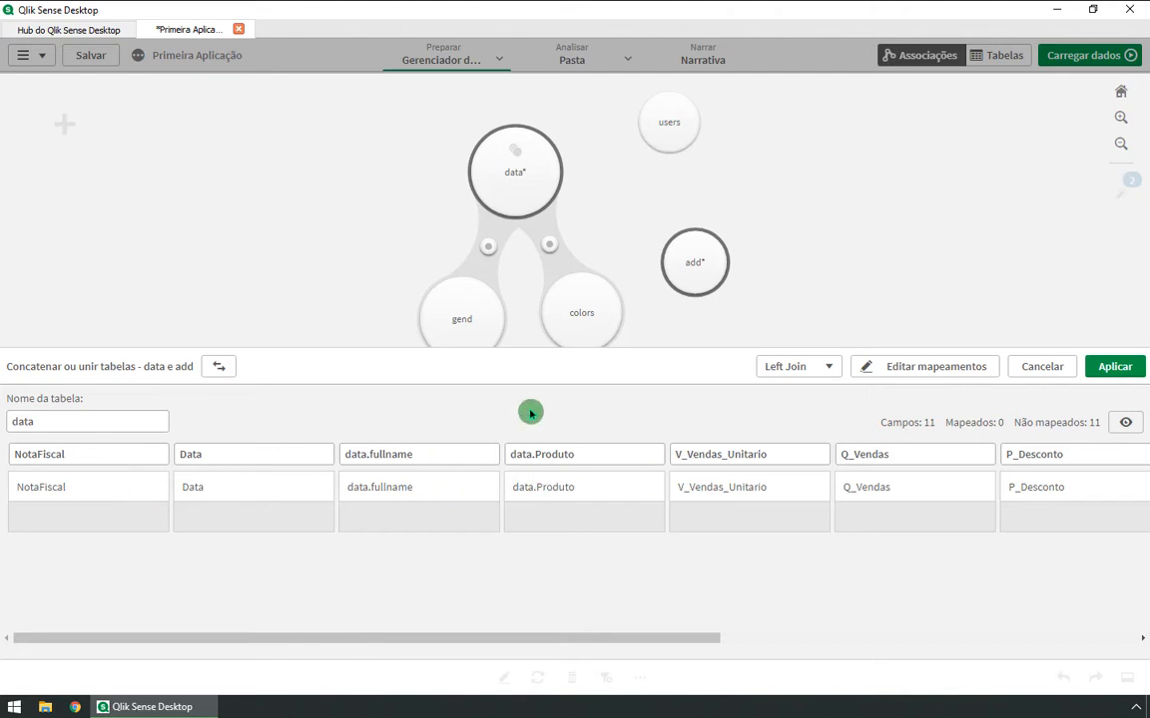
Step: Review the unmapped fields of both tables and map the add table's doc field to NotaFiscal
drag(523, 636, 1028, 567)
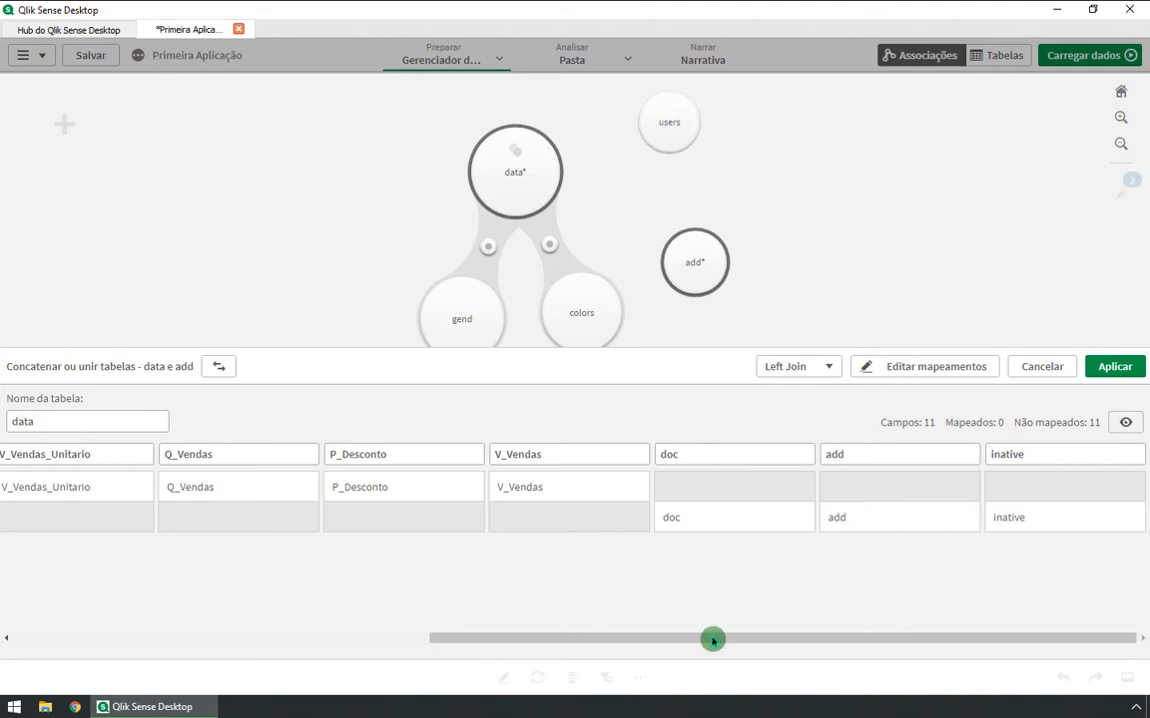
drag(710, 639, 757, 633)
drag(277, 626, 93, 487)
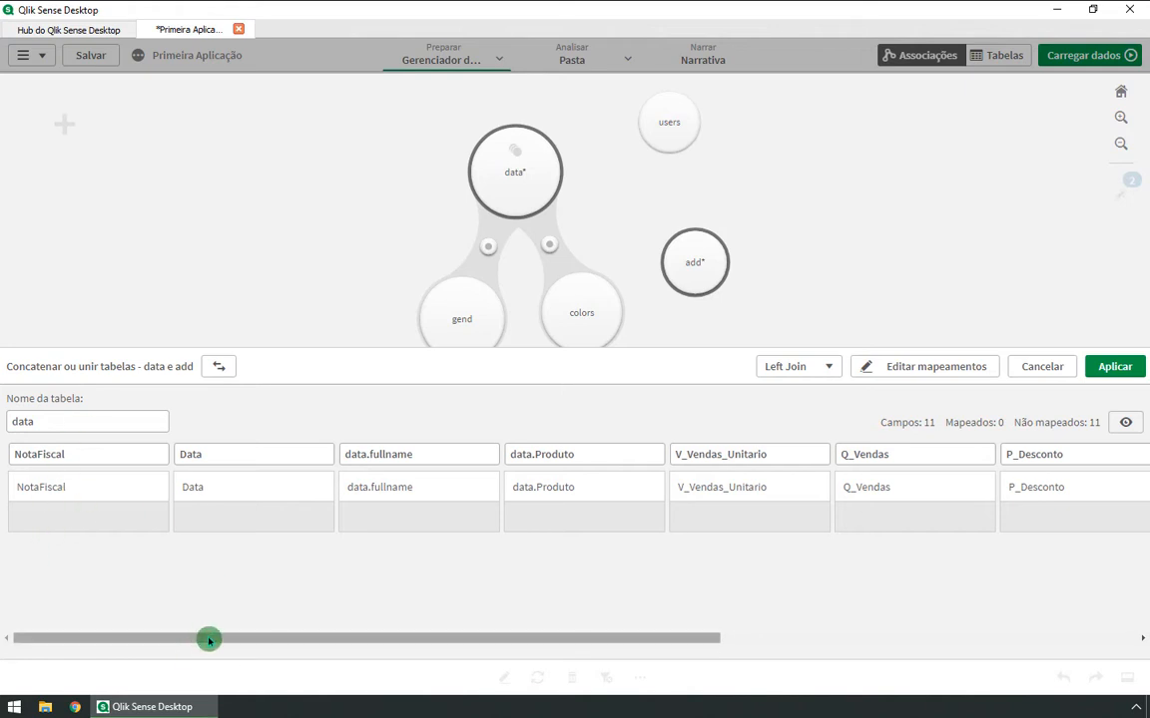
drag(209, 640, 710, 457)
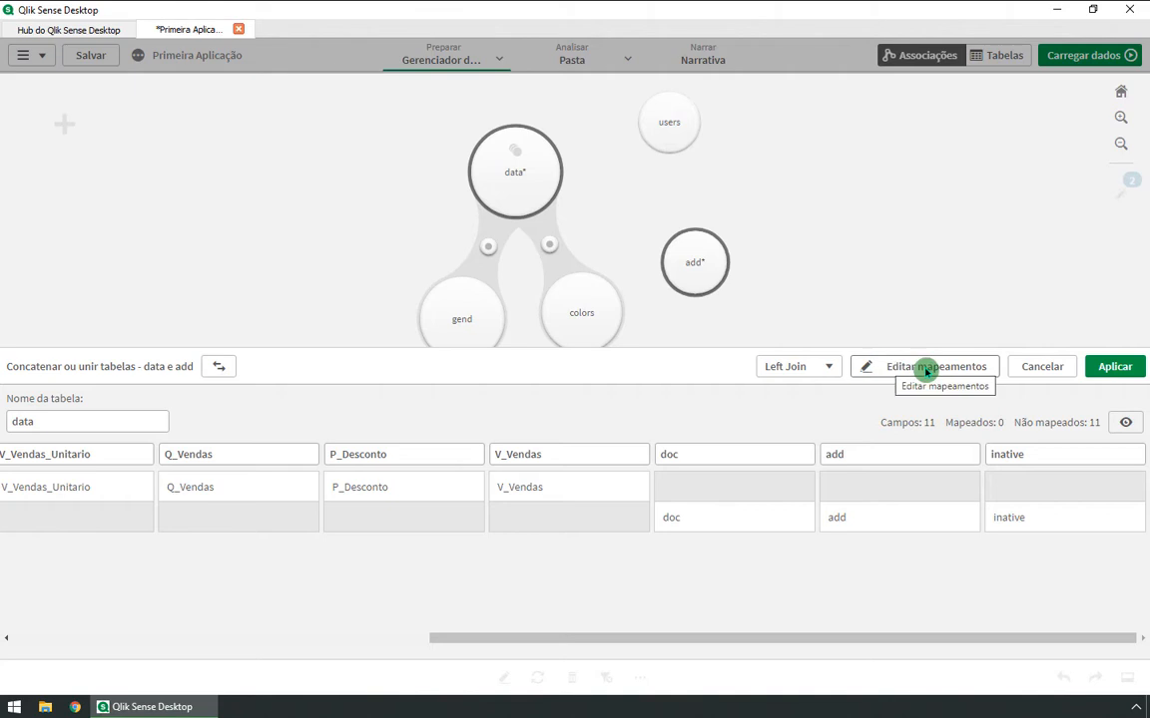
click(927, 367)
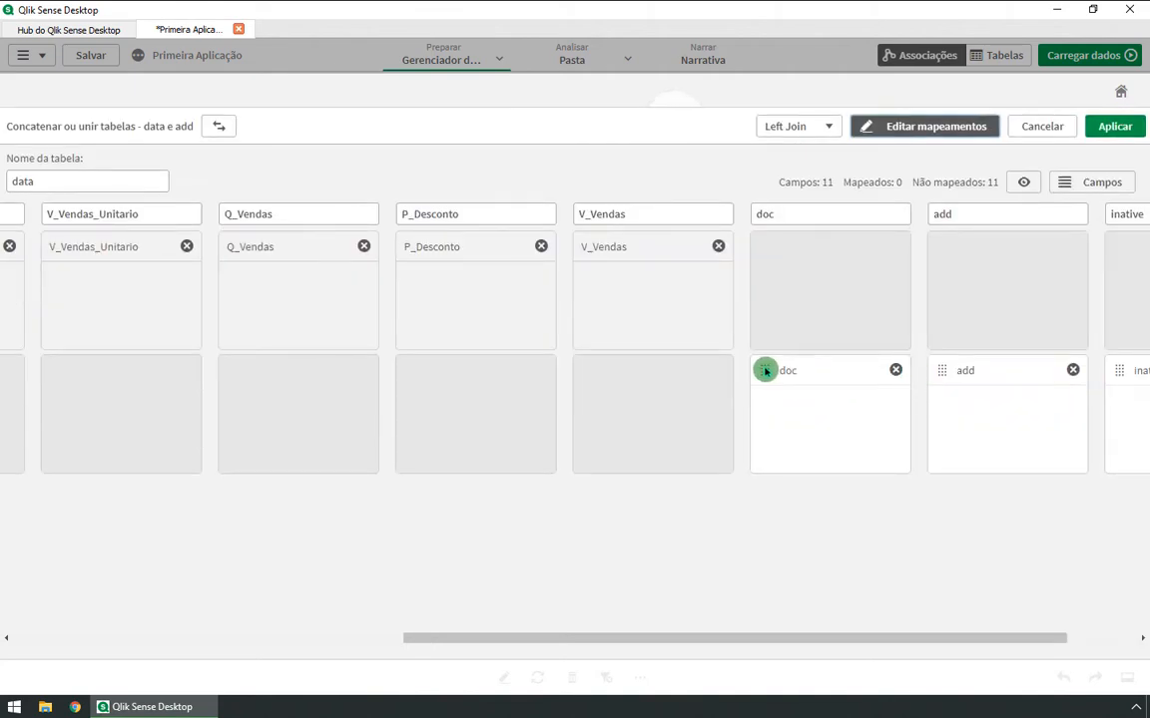
drag(764, 370, 31, 397)
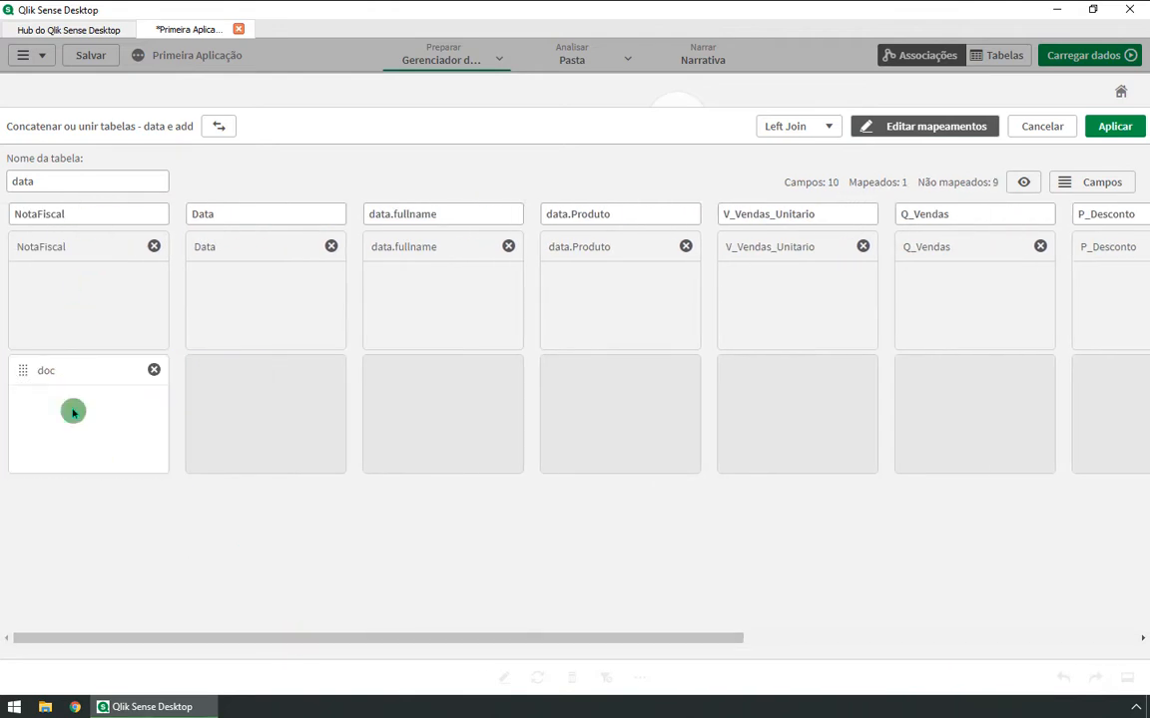
Step: Apply the left join with add and inative as extra fields, and inspect those columns in the data table preview
drag(486, 639, 1003, 624)
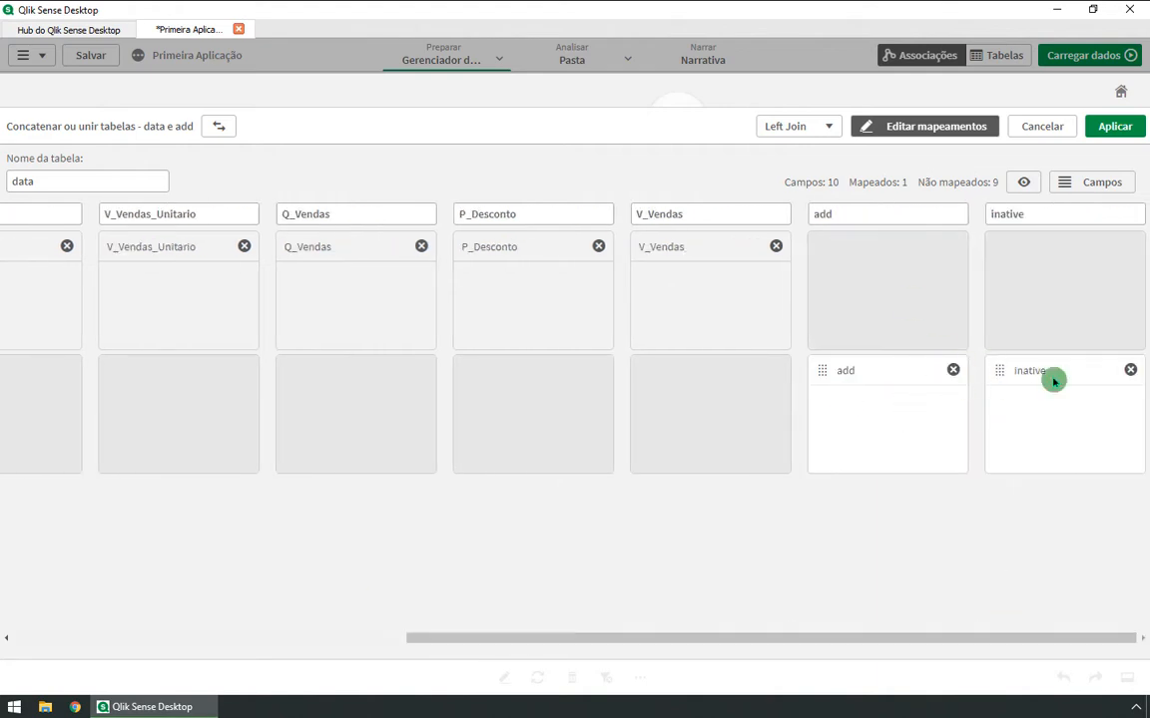
click(1088, 127)
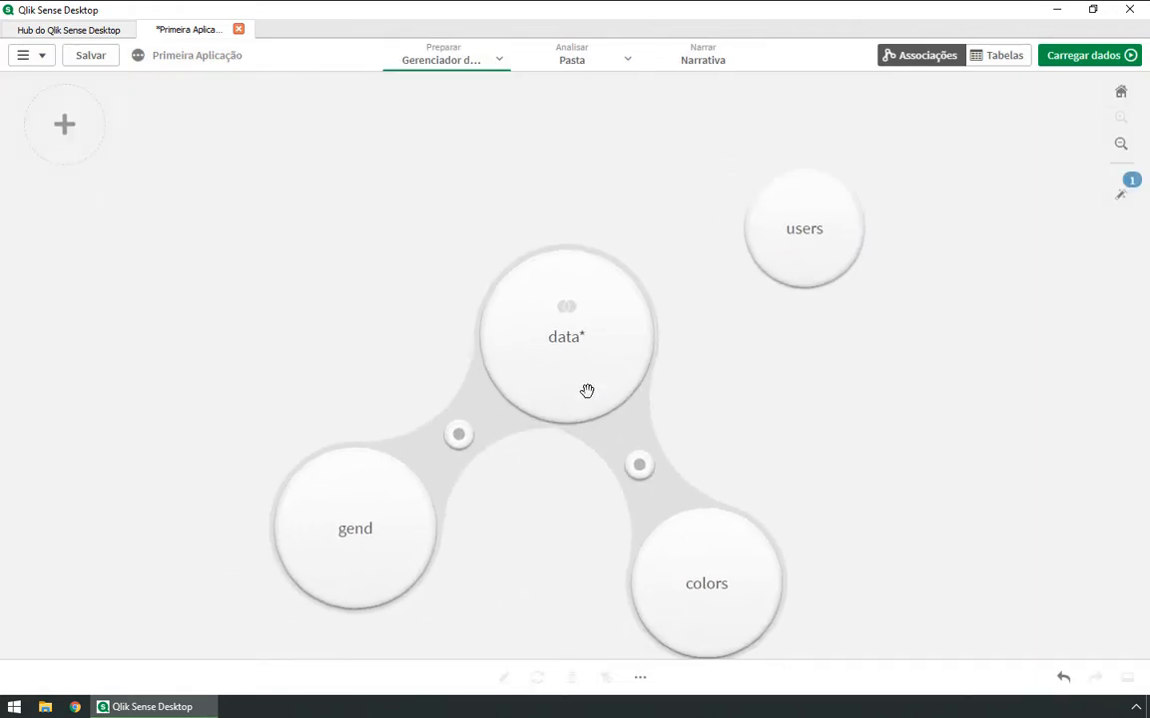
click(540, 226)
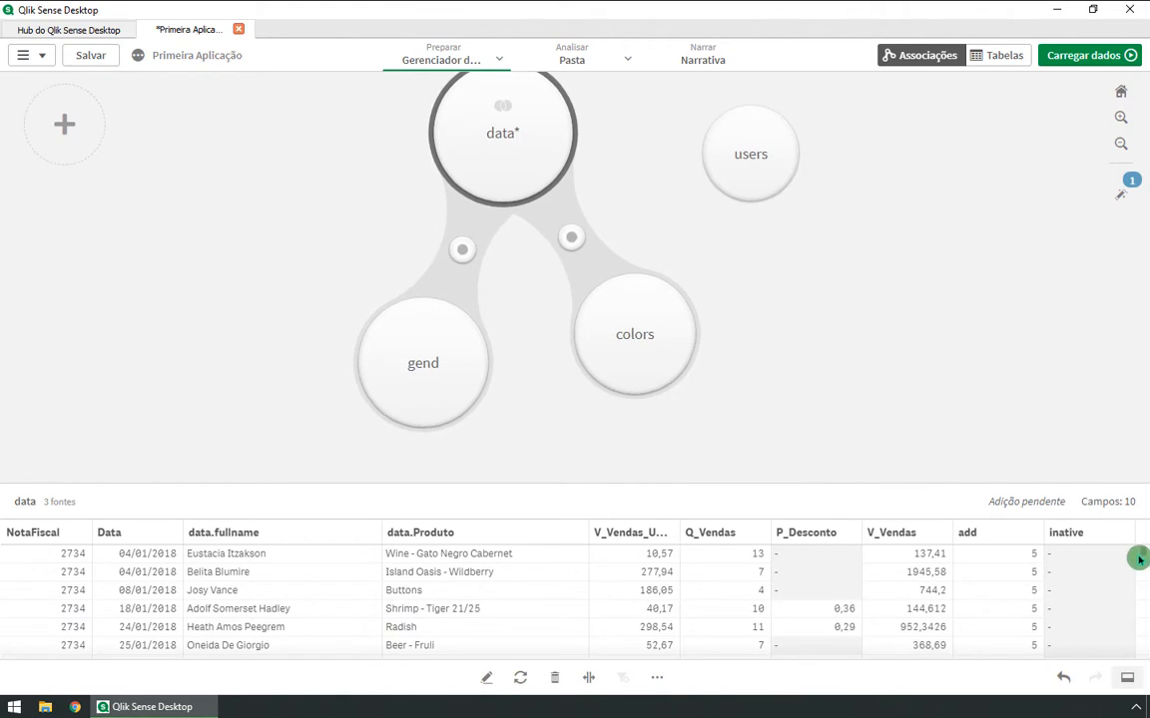
drag(1144, 554, 1034, 627)
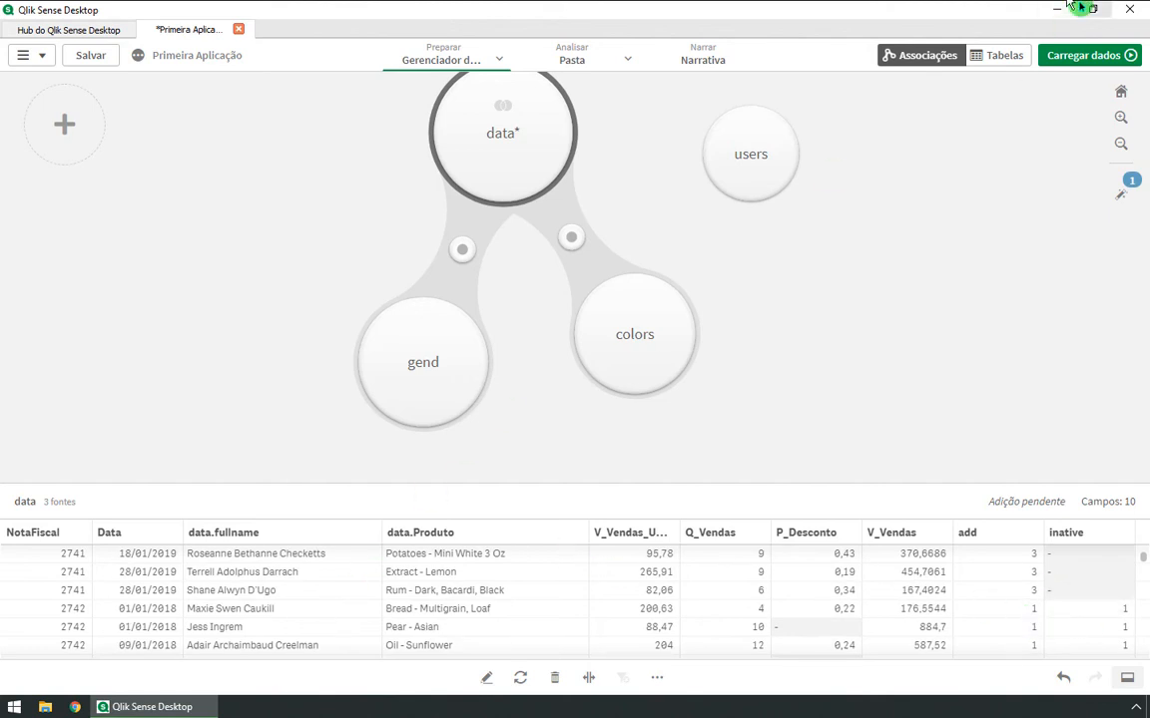
Step: Open the Add_Sales workbook in Excel from the Primeiras Aplicações pelo Modo Assistente folder and show its add sheet
click(1057, 9)
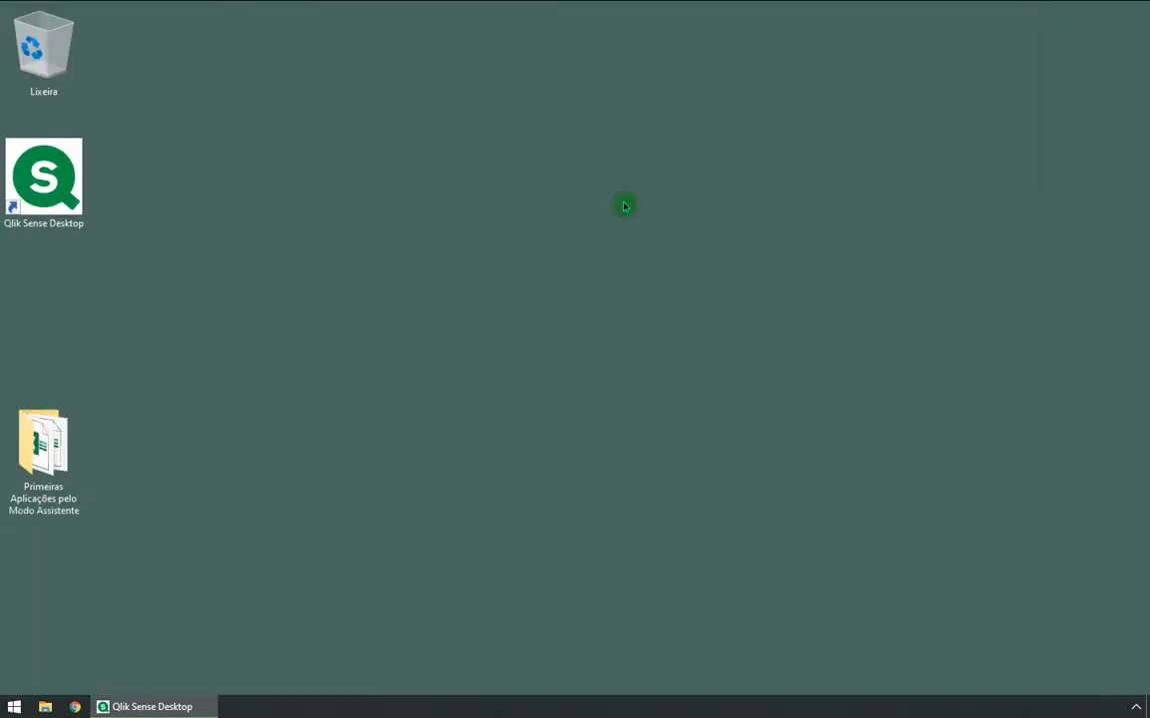
double_click(73, 446)
click(493, 308)
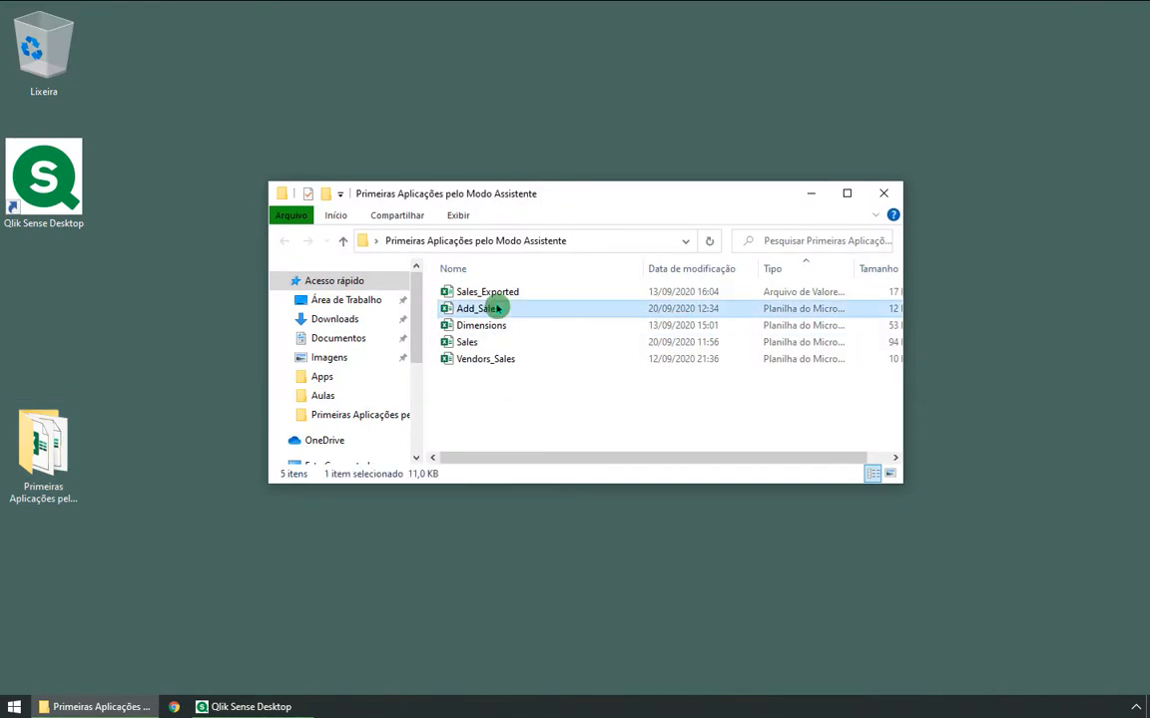
double_click(494, 308)
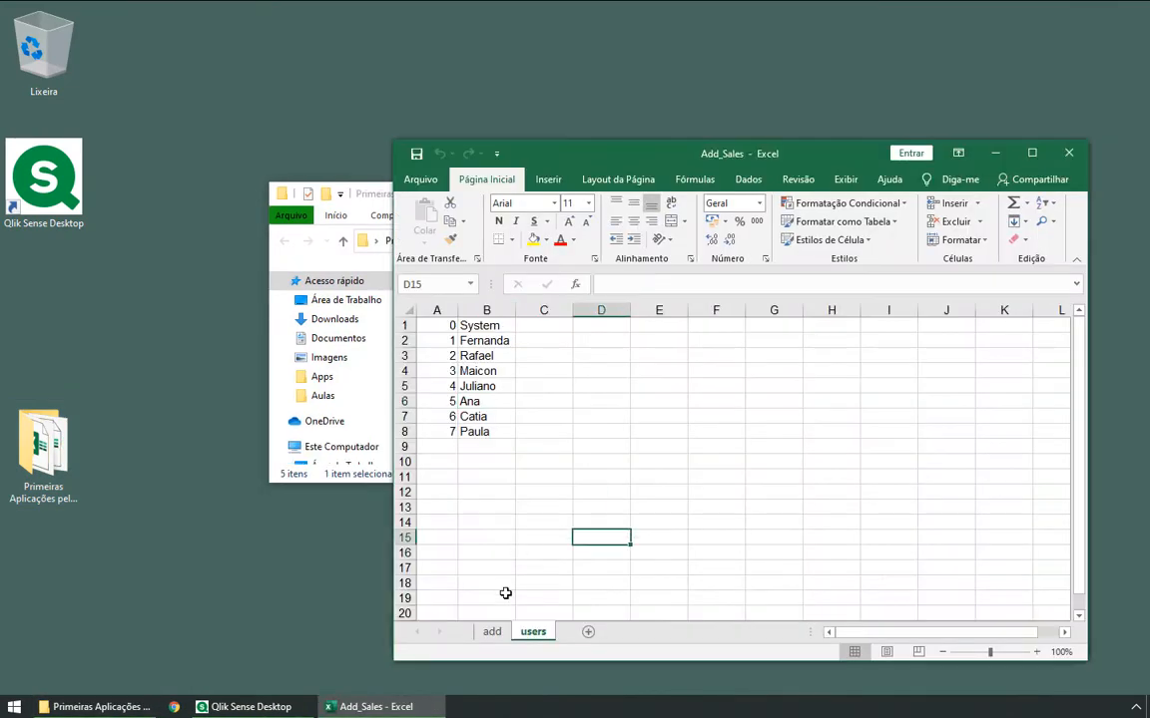
click(492, 634)
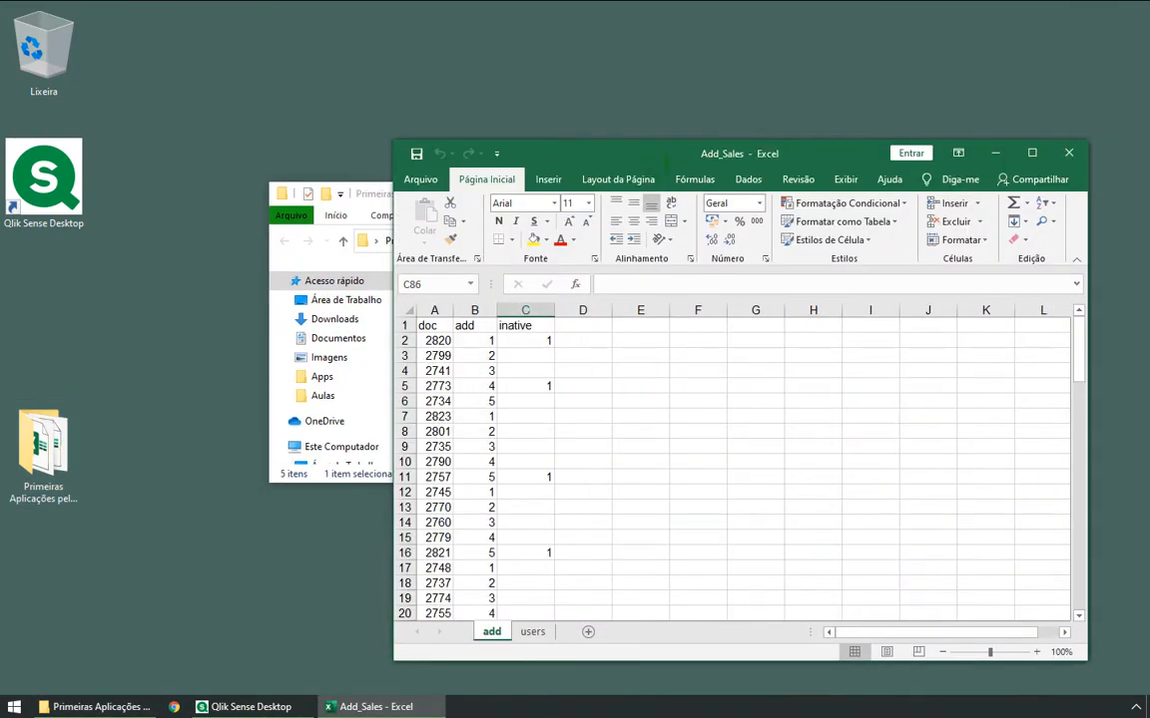
click(389, 410)
Step: Examine the doc, add and inative values of the first record in row 2 of the add sheet
click(251, 338)
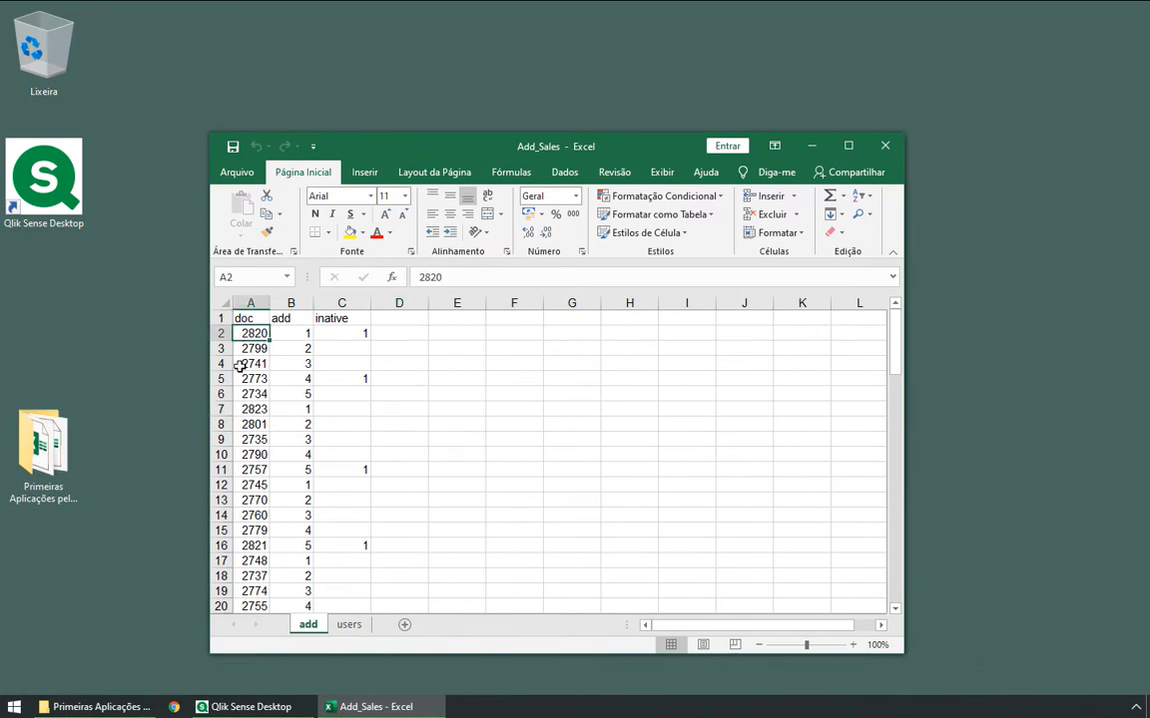
click(293, 332)
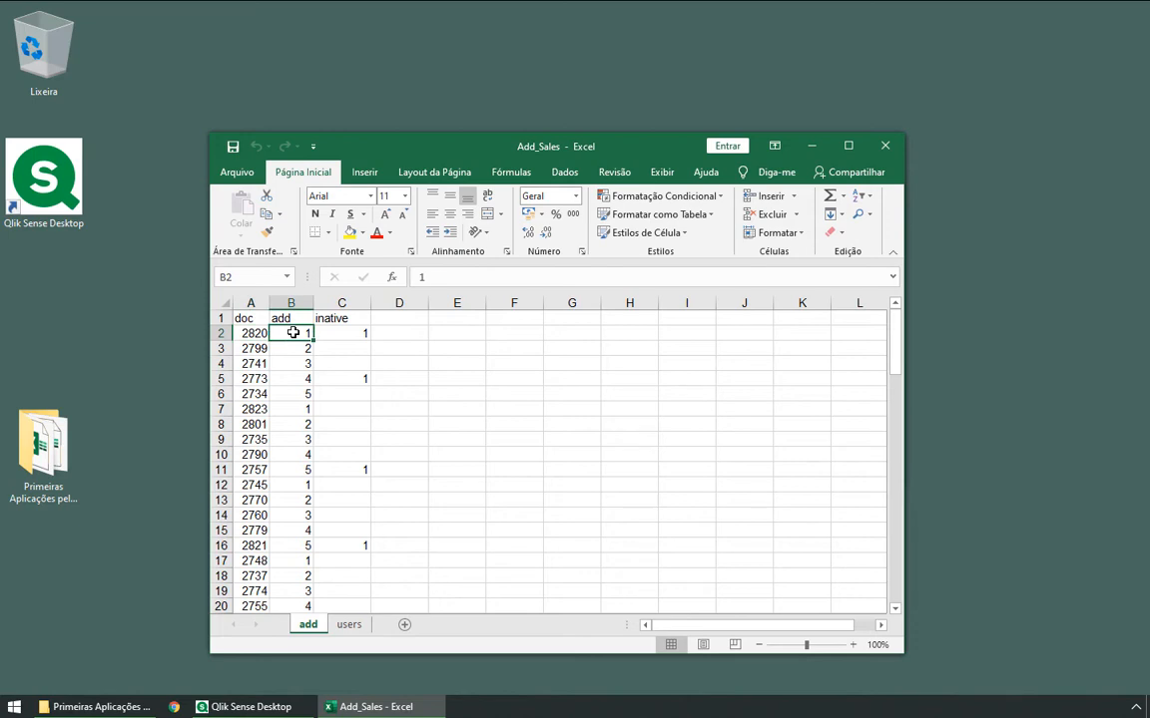
click(345, 332)
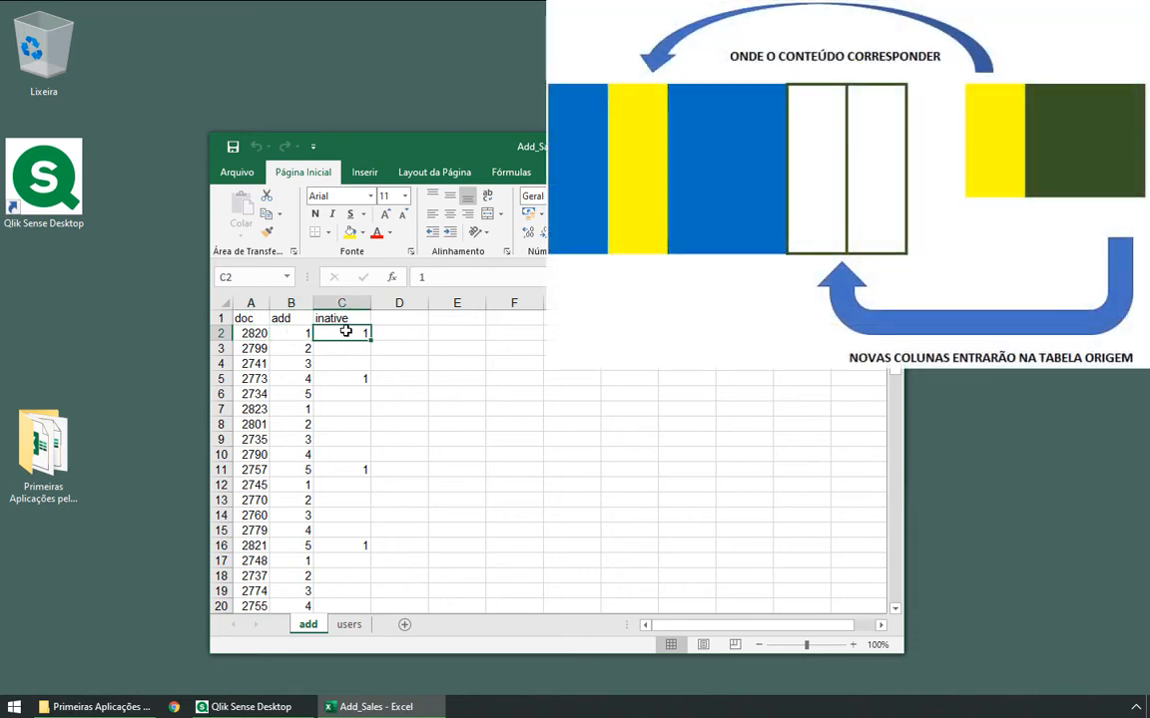
drag(251, 331, 333, 333)
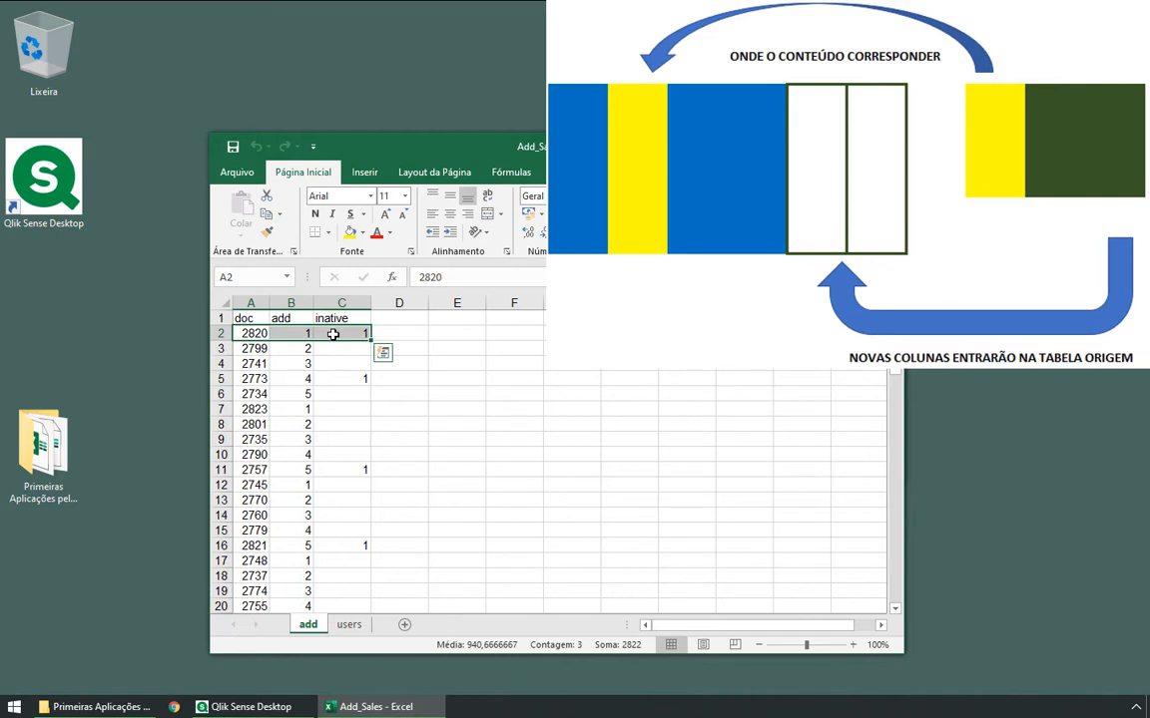
click(250, 339)
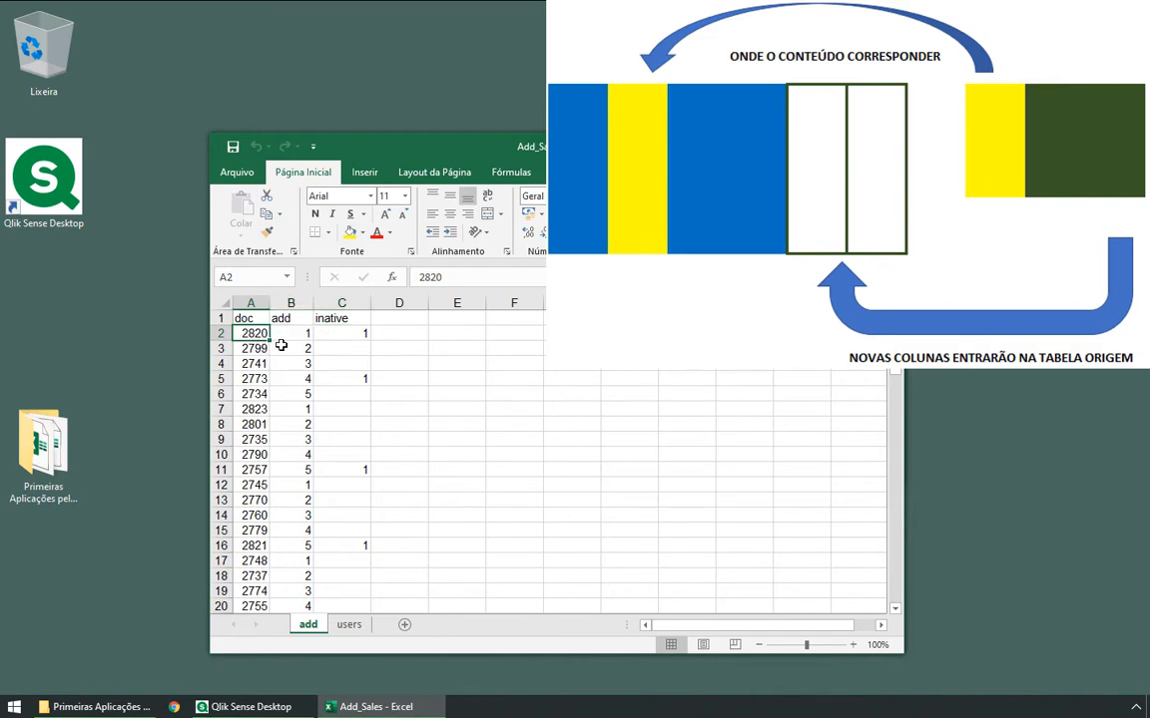
Step: Fill cells F3:F7 with the document number 2820 as example sales rows
click(539, 351)
text(2820)
key(Return)
text(28)
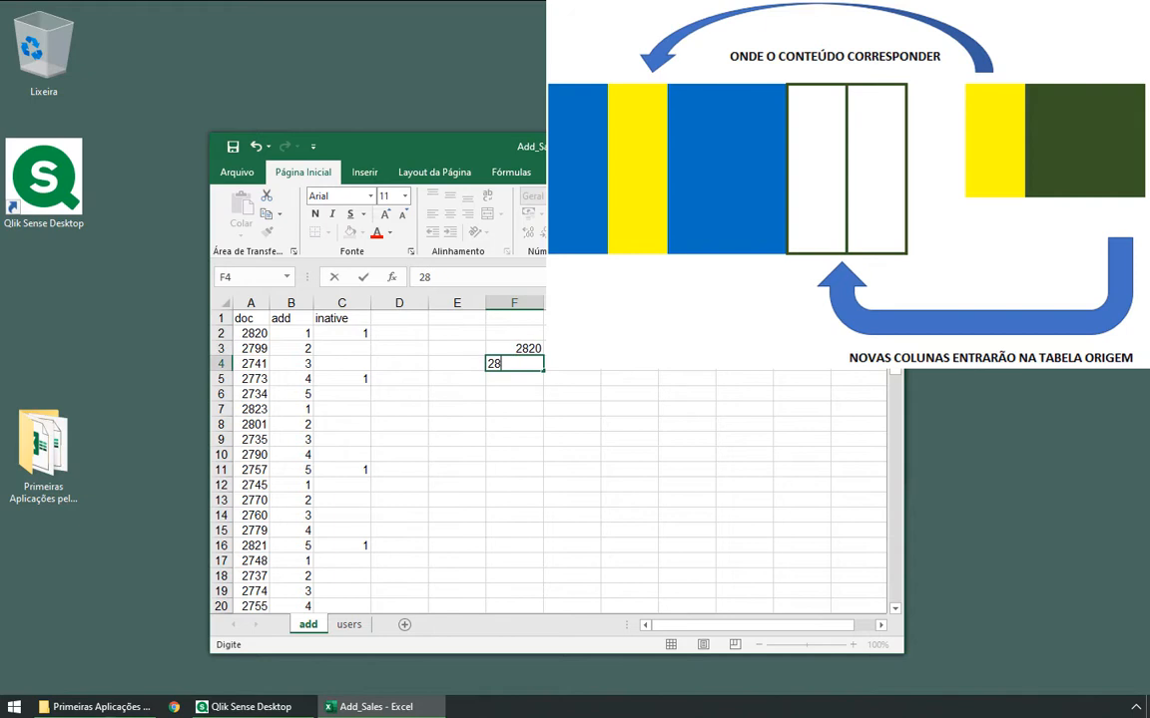
key(Return)
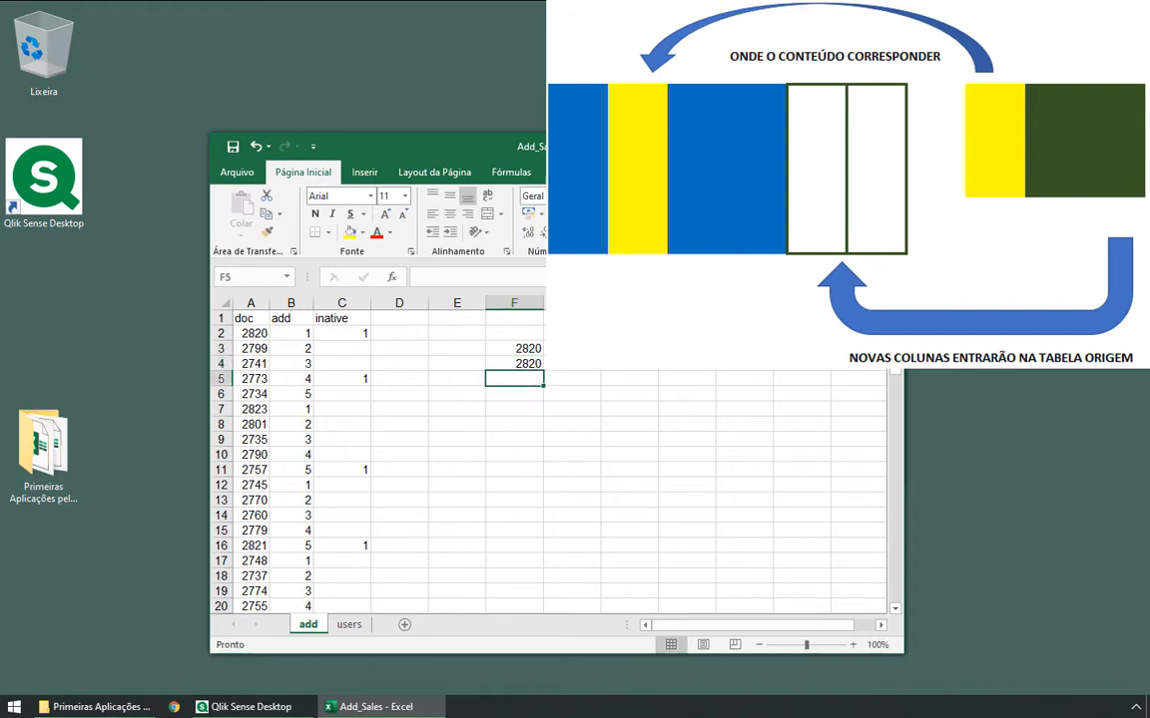
drag(515, 348, 544, 413)
click(503, 461)
Step: Copy the add and inative values from B2:C2 beside each example row in G3:H7
drag(308, 333, 346, 333)
key(ctrl+c)
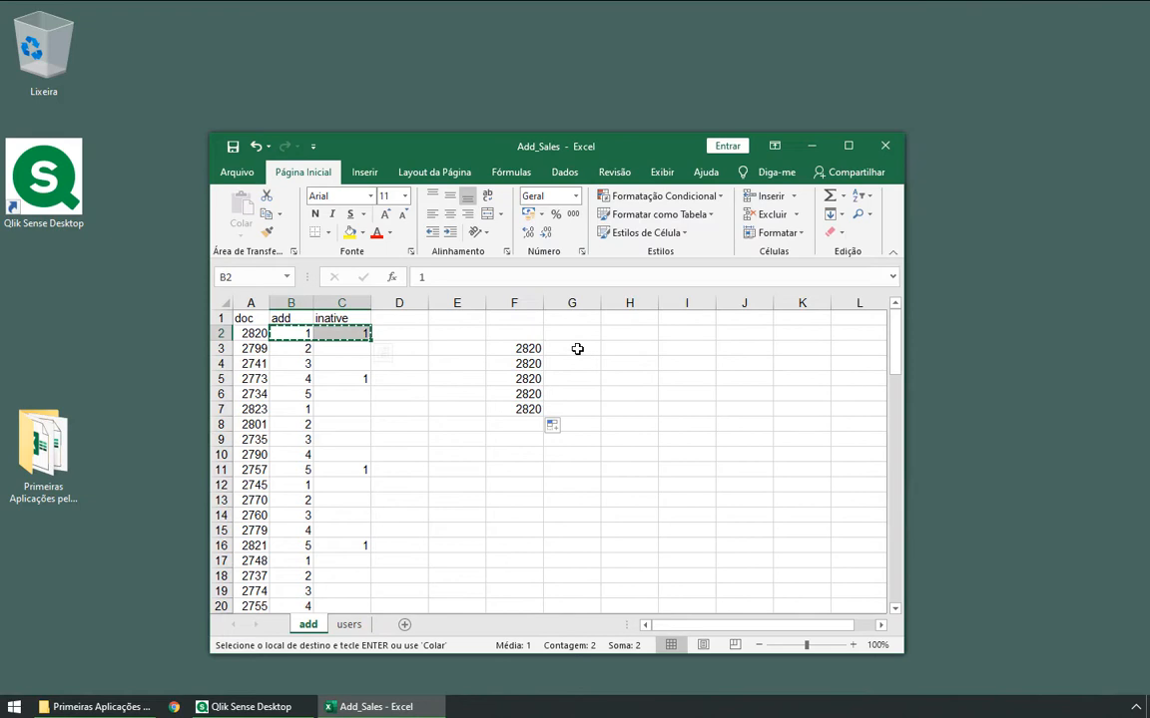
click(576, 351)
key(ctrl+v)
click(576, 366)
key(ctrl+v)
click(572, 379)
key(ctrl+v)
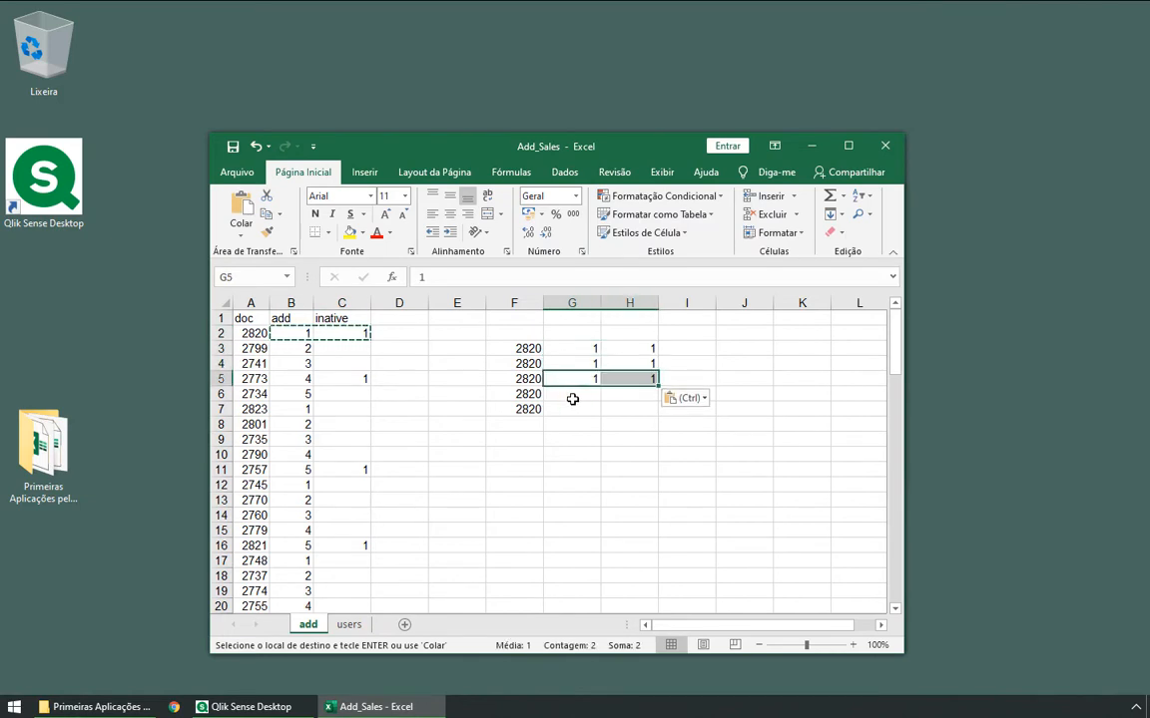
click(573, 398)
key(ctrl+v)
click(575, 408)
key(ctrl+v)
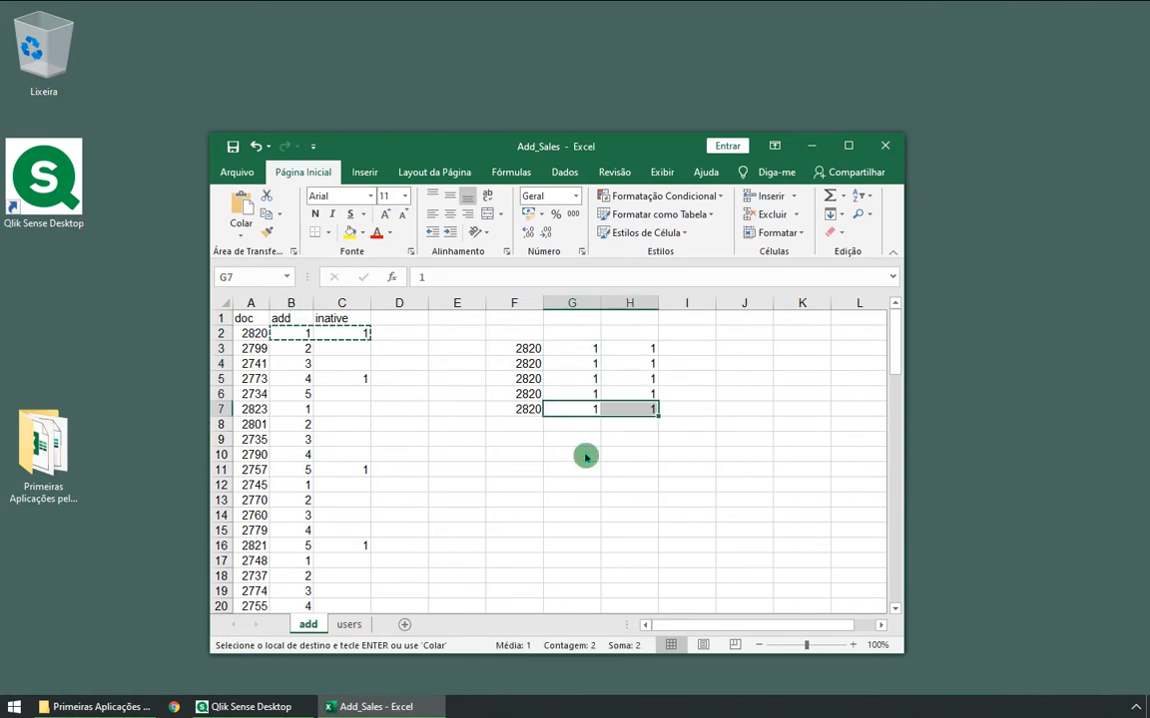
key(Escape)
Step: Review the example rows in F3:H7, comparing the repeated add and inative values with the source record
click(531, 349)
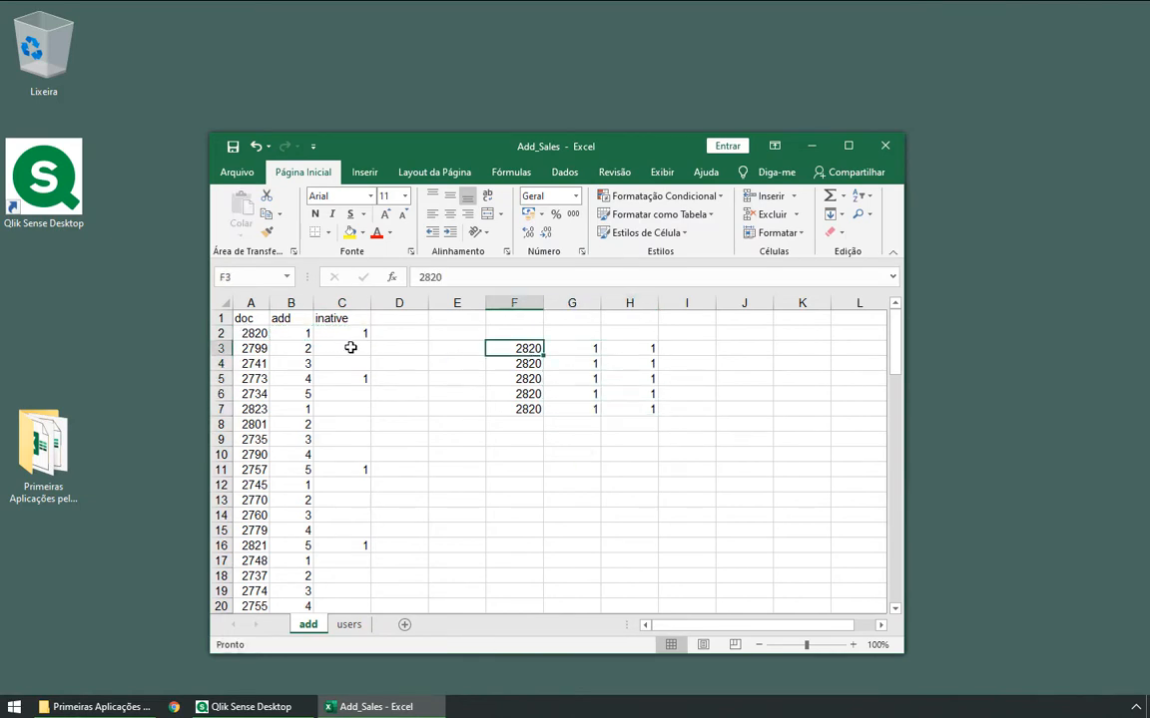
drag(578, 347, 630, 348)
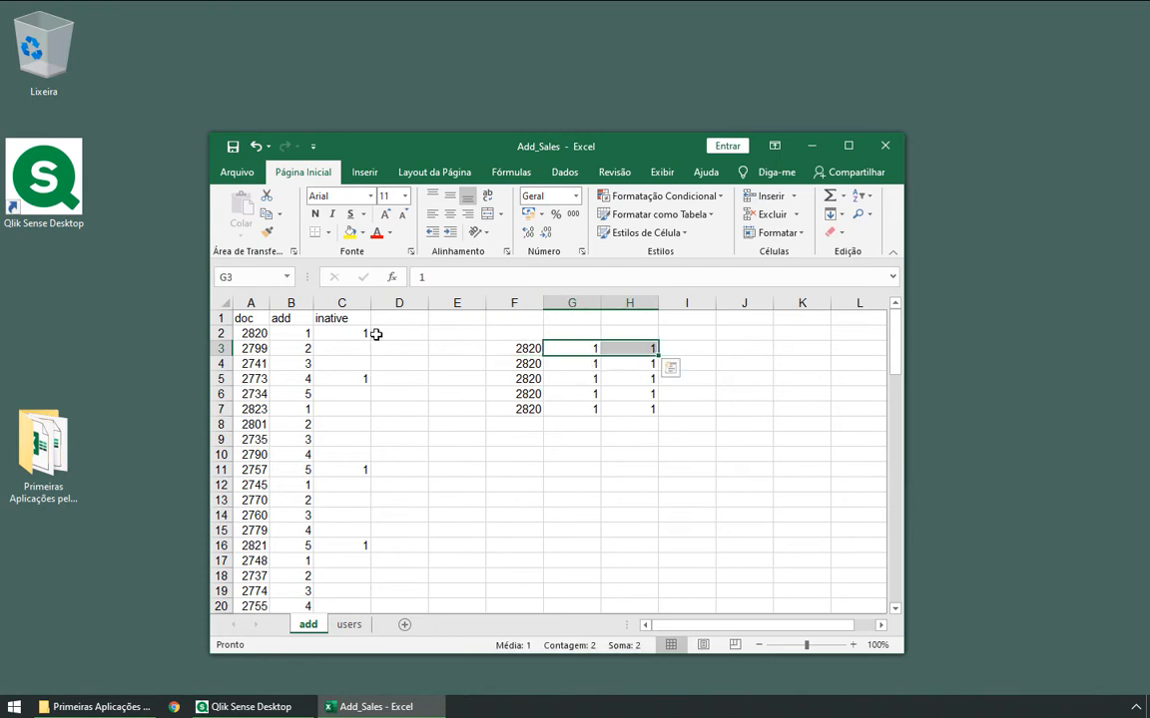
click(447, 362)
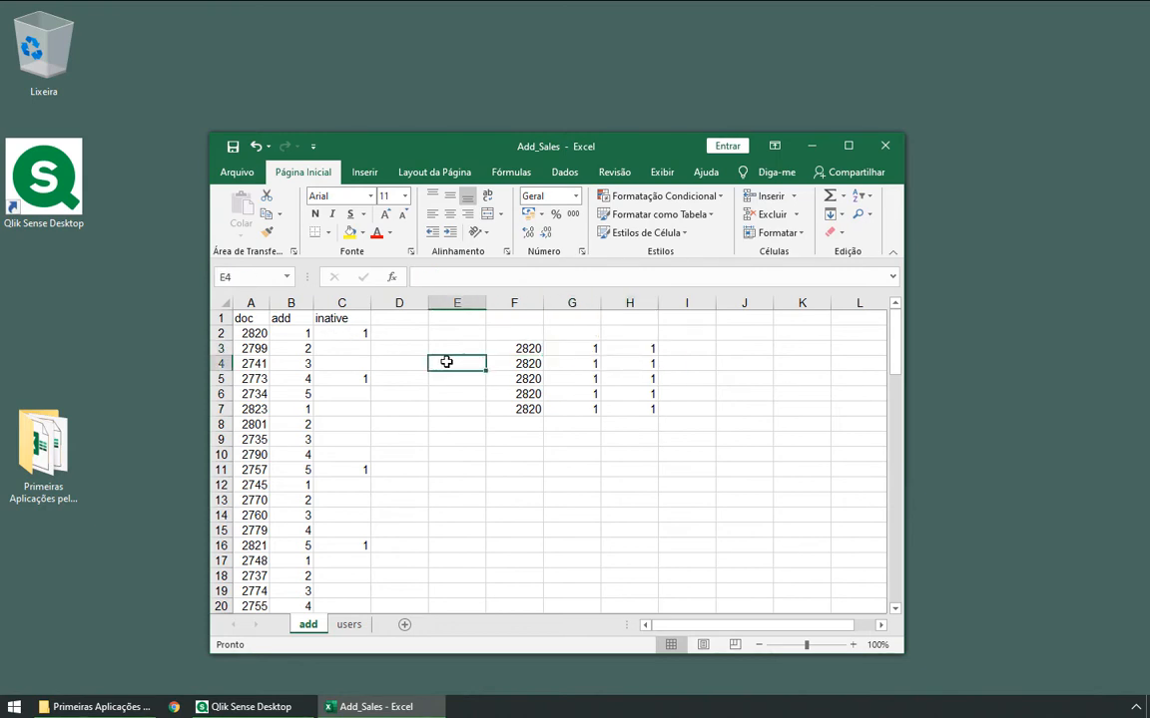
Step: Close the Add_Sales workbook without saving and return to the Primeira Aplicação data manager in Qlik Sense Desktop
click(884, 145)
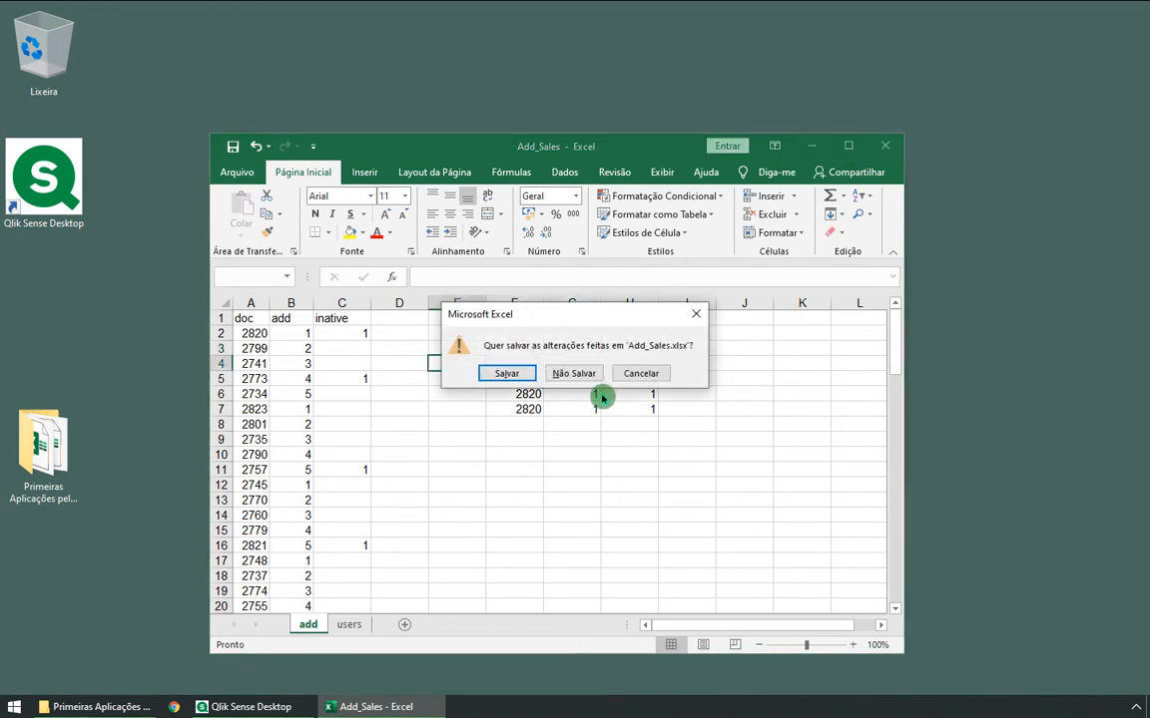
click(598, 379)
click(249, 705)
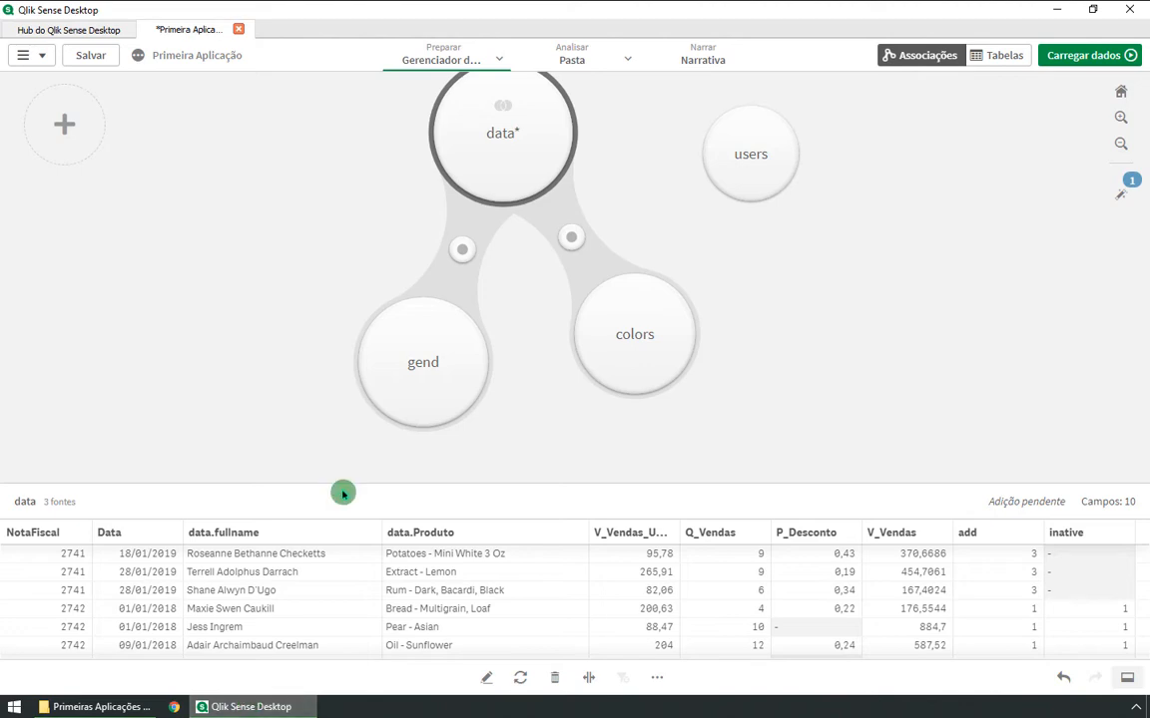
Step: Examine the add and inative values across the NotaFiscal rows of the data table, including invoices 2820 and 2821
scroll(66, 582, down, 5)
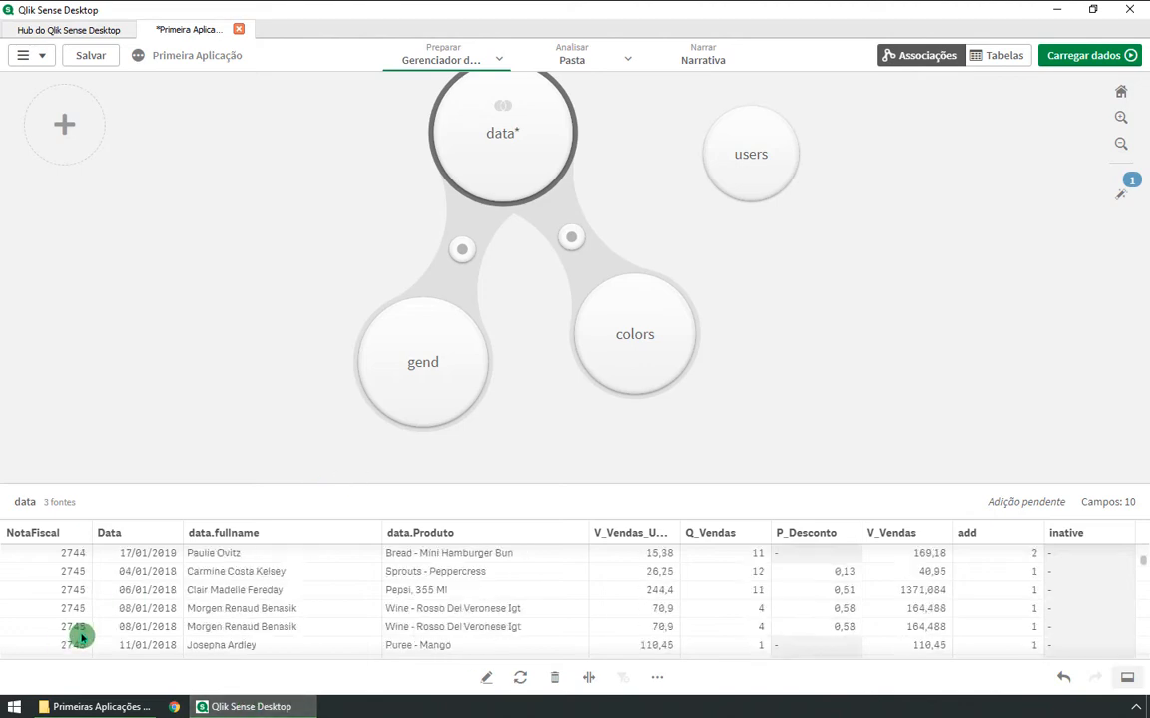
scroll(80, 636, down, 10)
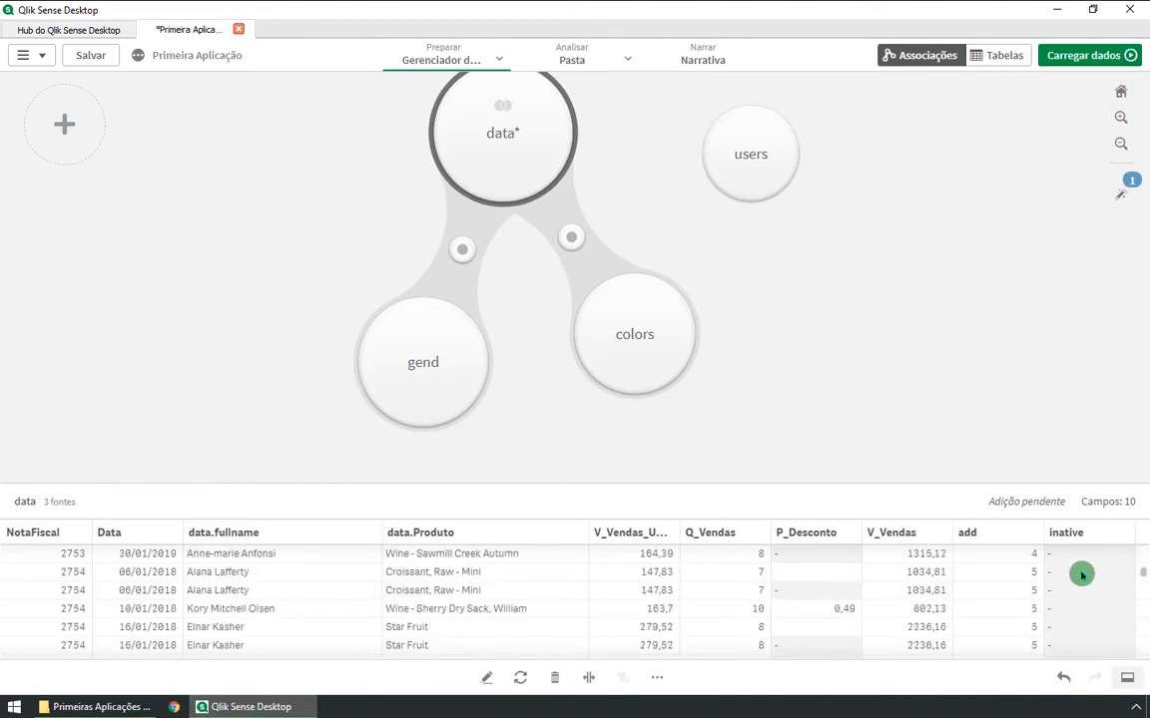
scroll(1140, 595, down, 15)
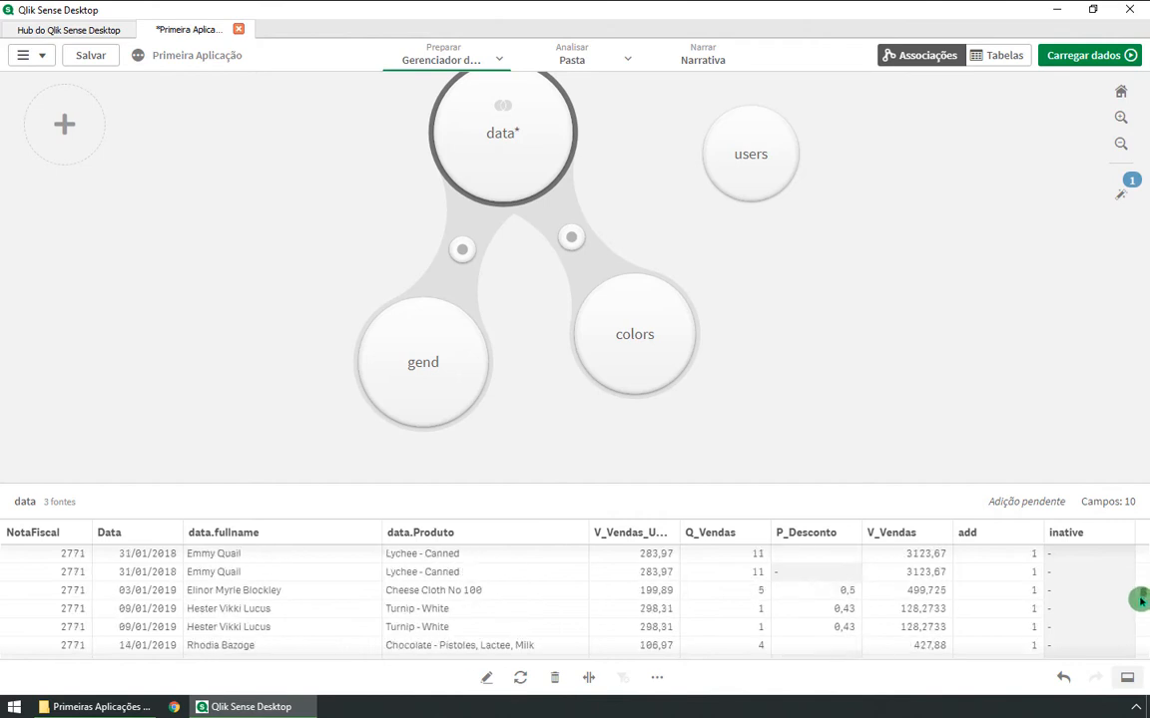
drag(1139, 600, 784, 597)
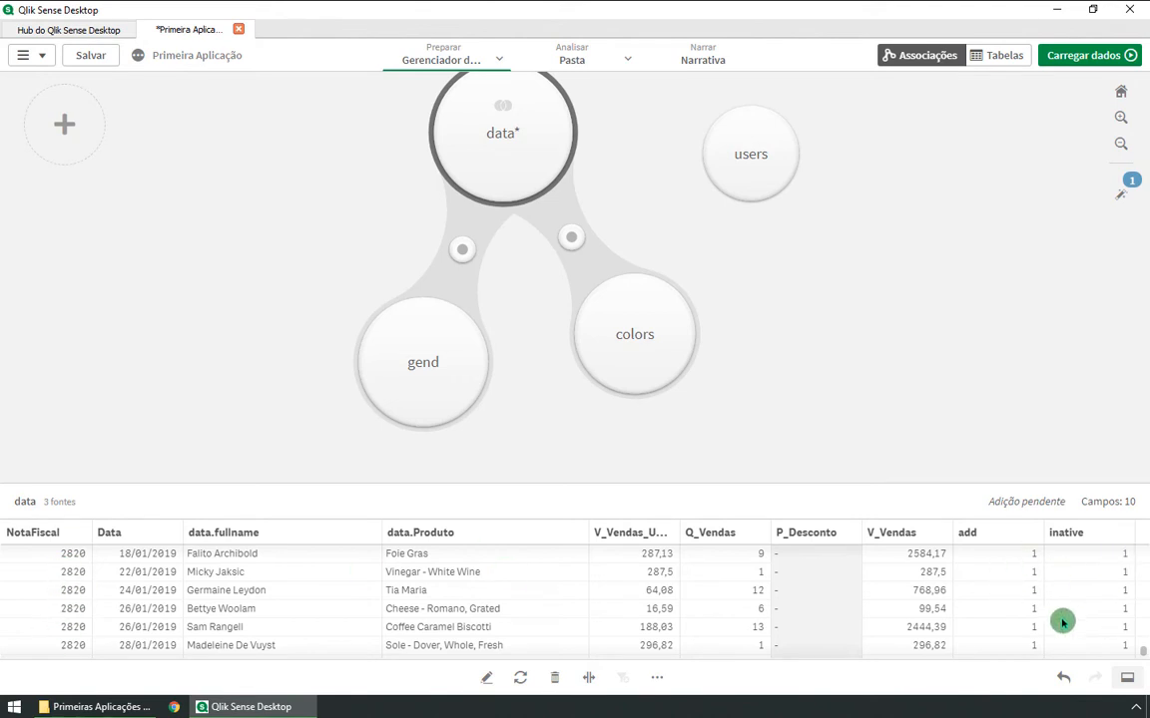
scroll(1060, 621, down, 3)
scroll(1061, 621, down, 3)
scroll(1061, 621, up, 3)
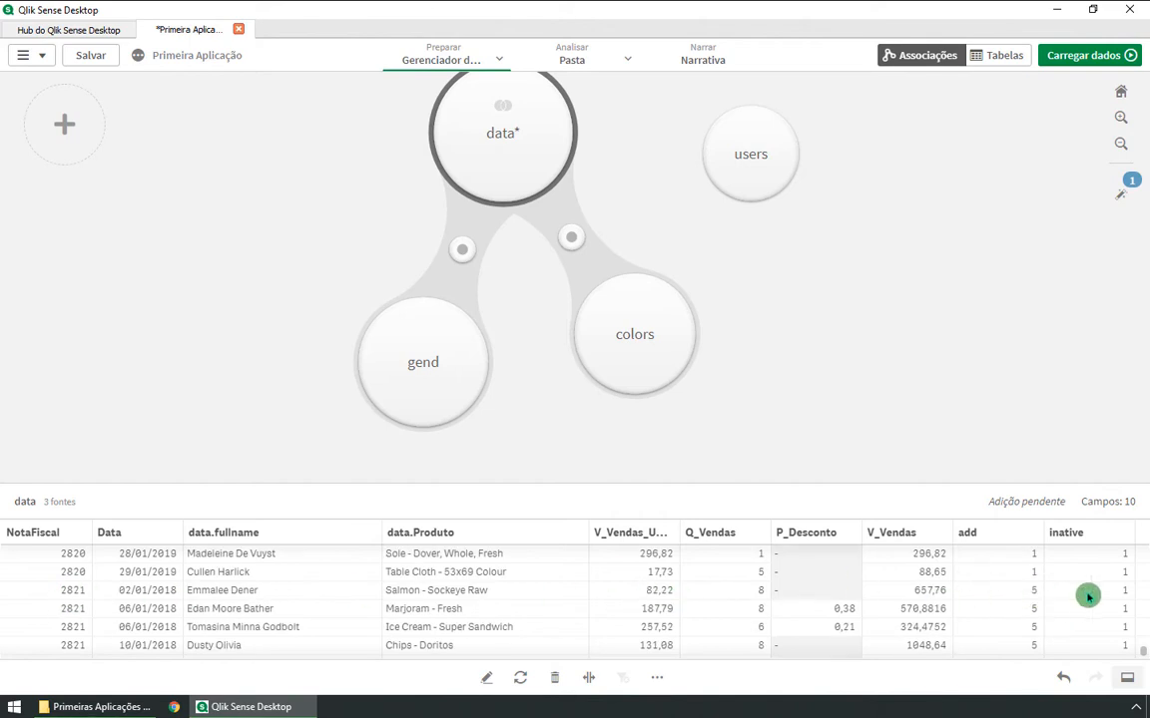
drag(1136, 656, 1139, 549)
click(827, 342)
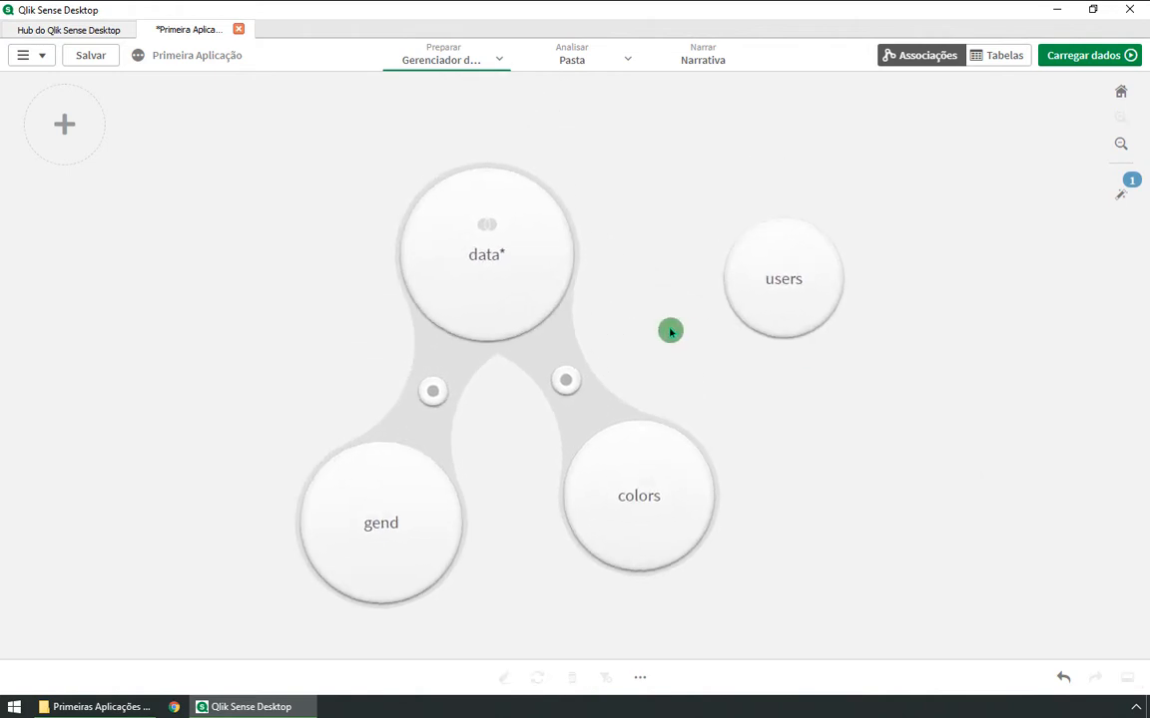
Step: Compare the fields of the data table with the cod and Users fields of the users table
click(512, 244)
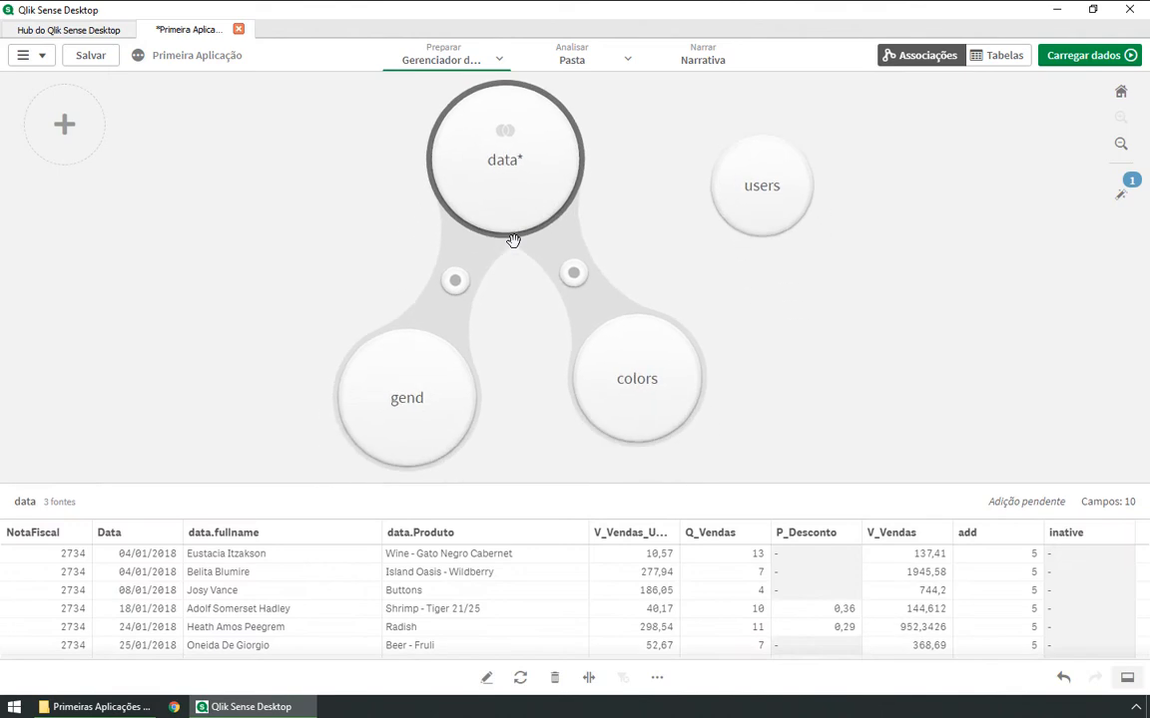
click(750, 174)
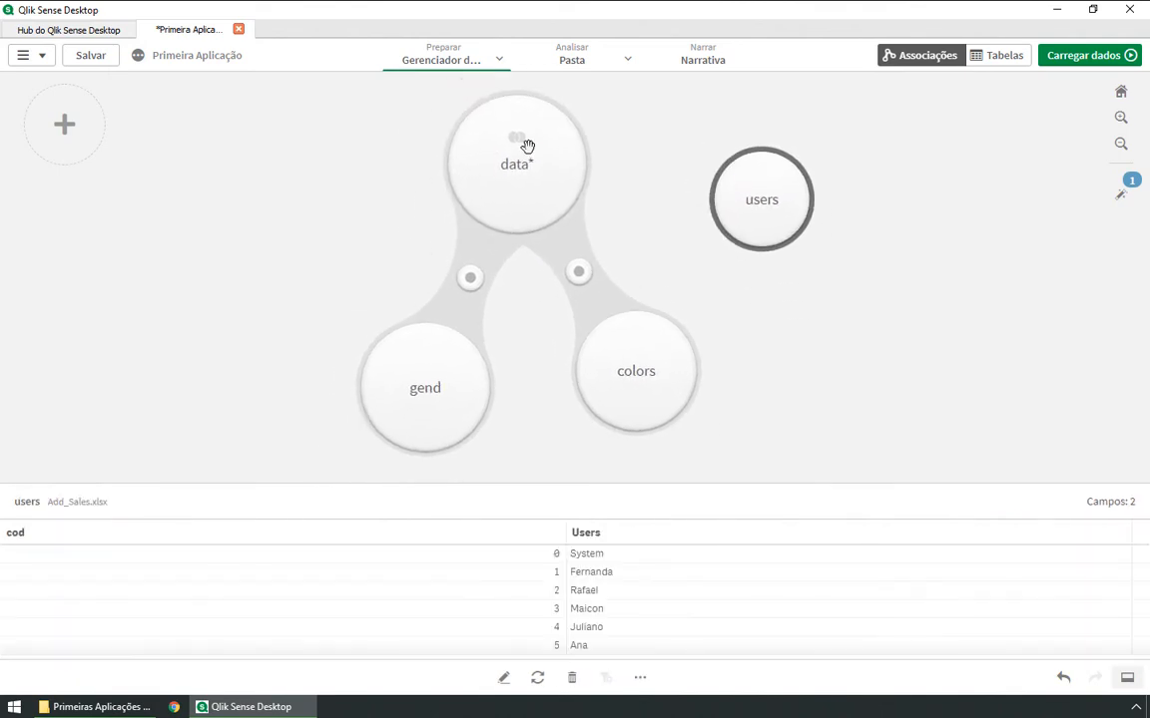
click(509, 189)
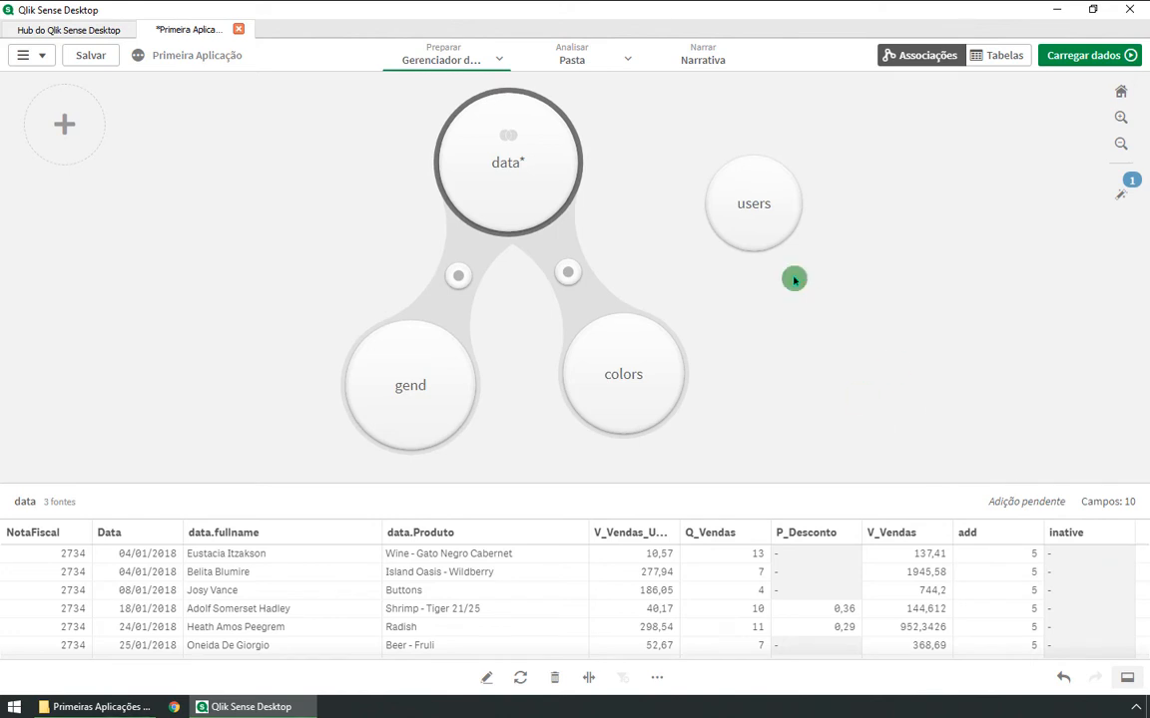
click(725, 183)
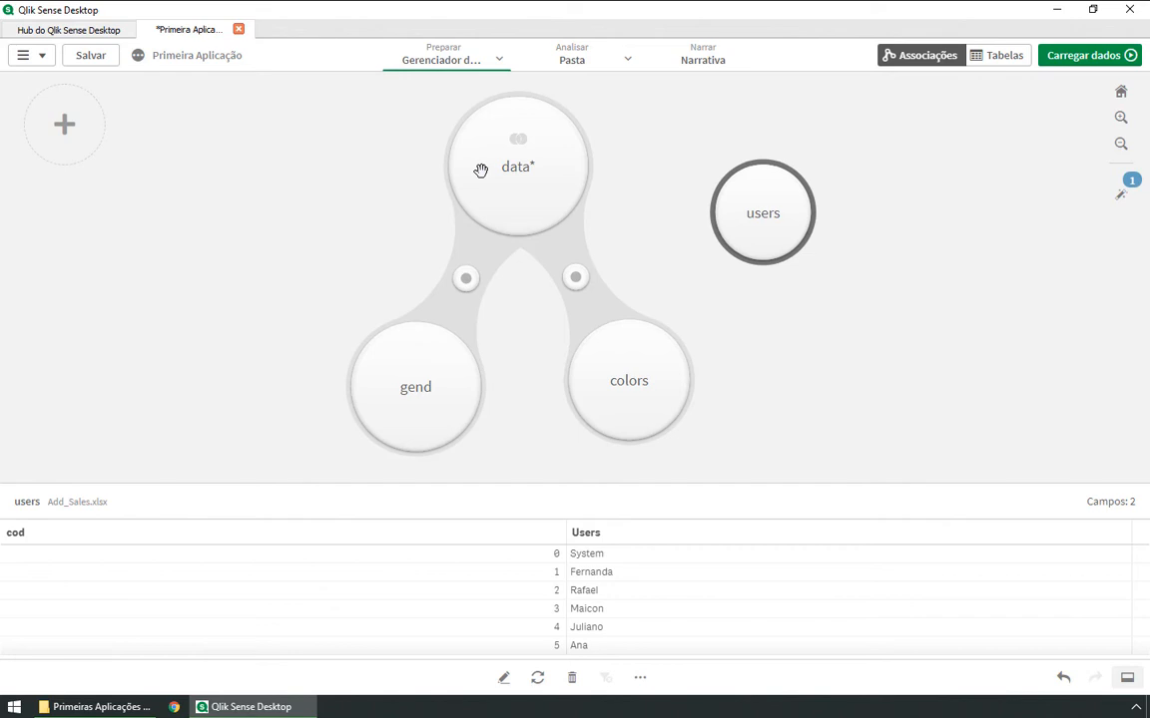
Step: Examine which user corresponds to codes 1, 2 and 3 in the users table
click(551, 577)
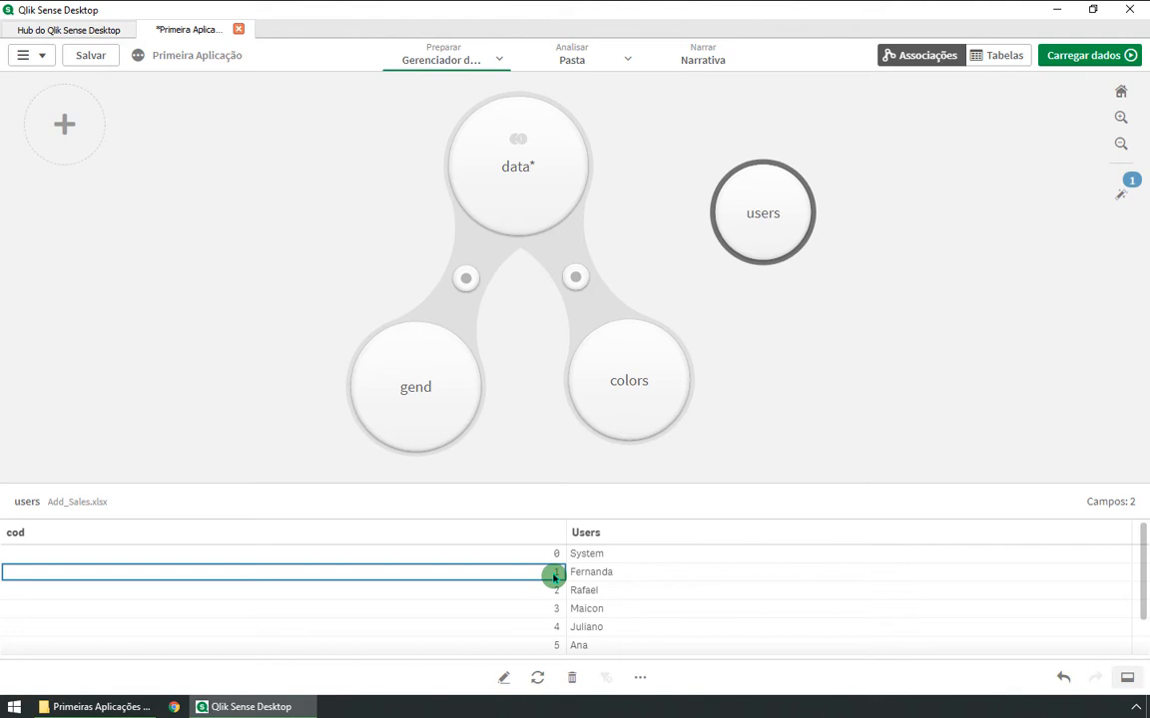
click(600, 576)
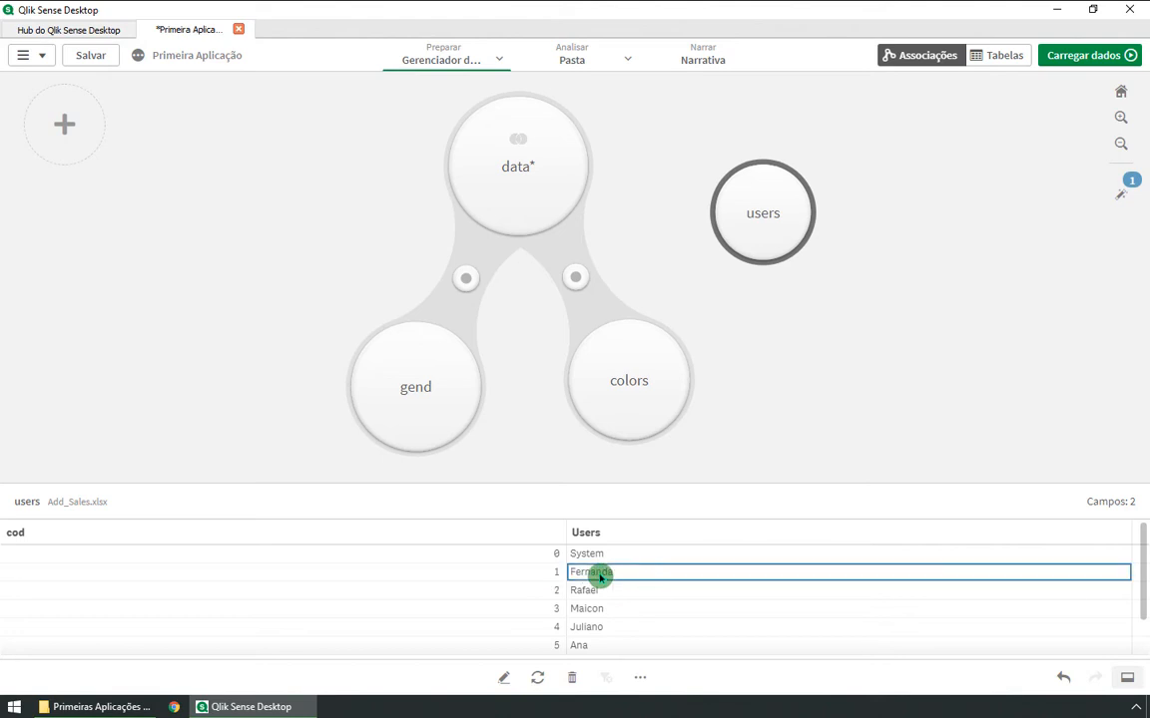
click(543, 589)
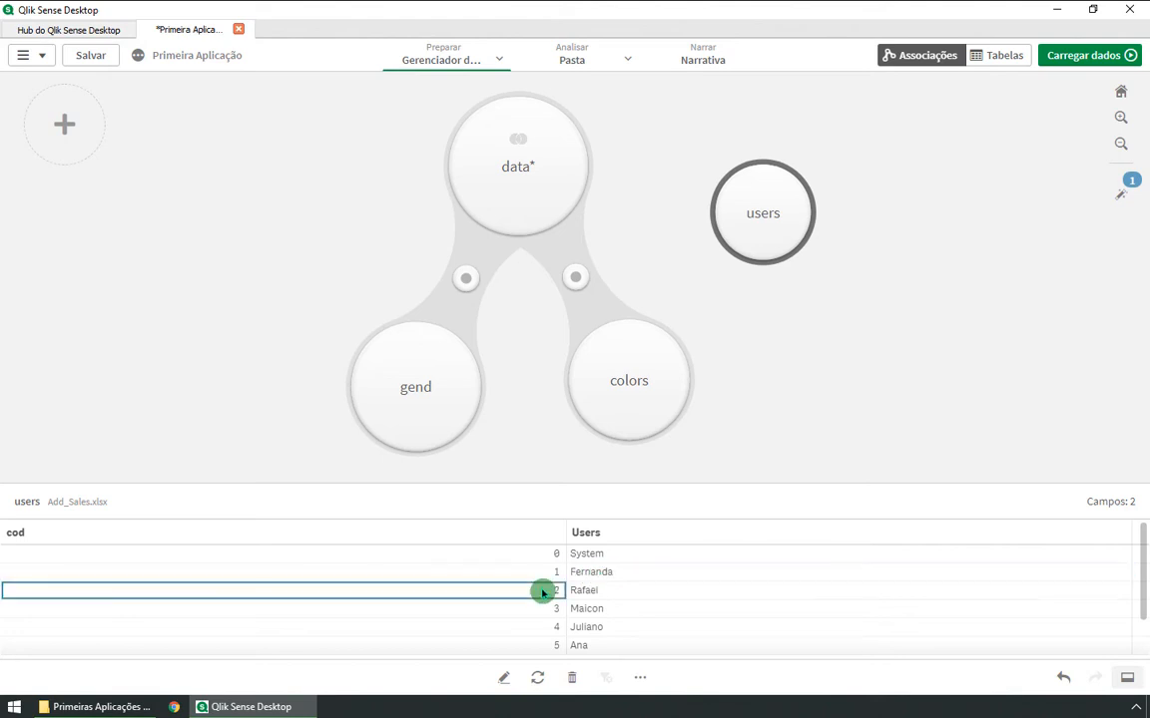
click(610, 590)
click(543, 609)
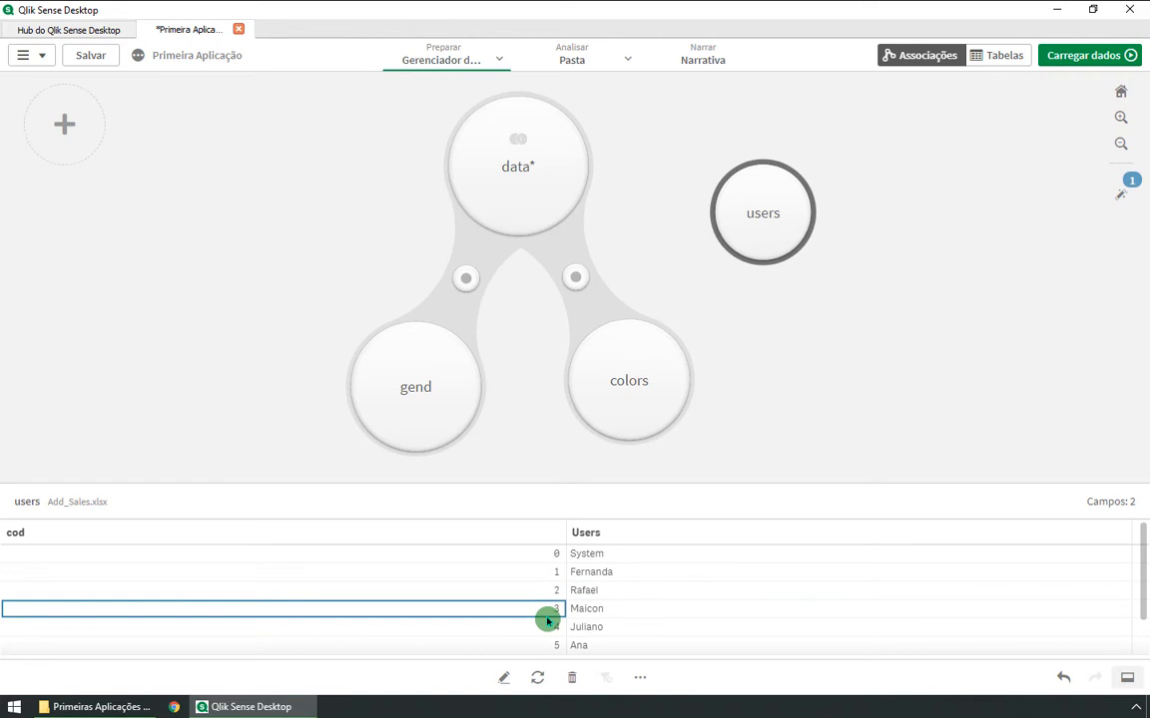
click(607, 605)
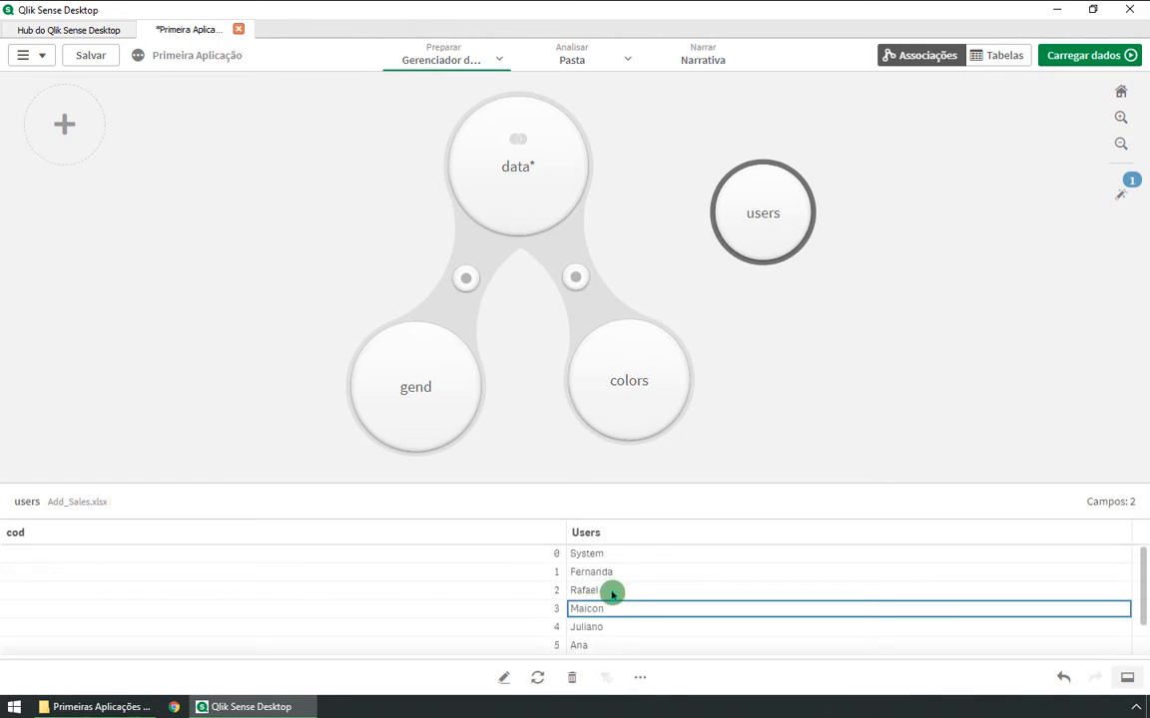
Step: Check the add values in data against the full list of user codes, 0 to 7, in the users table
click(513, 159)
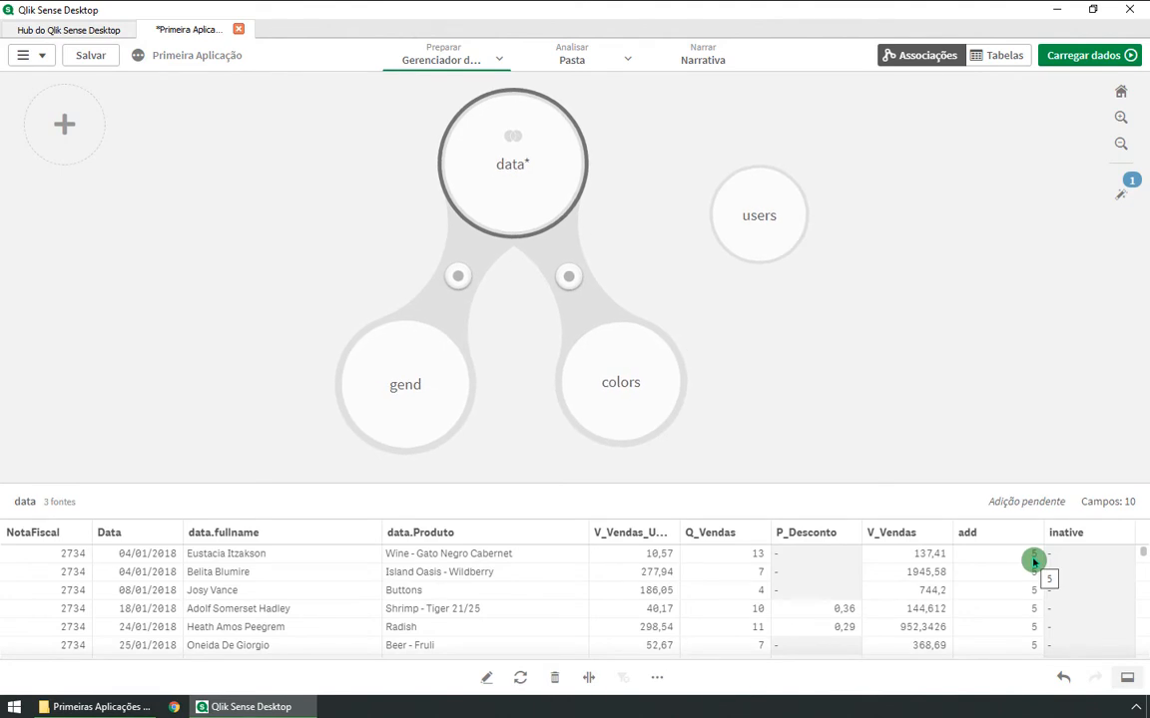
click(735, 213)
click(556, 556)
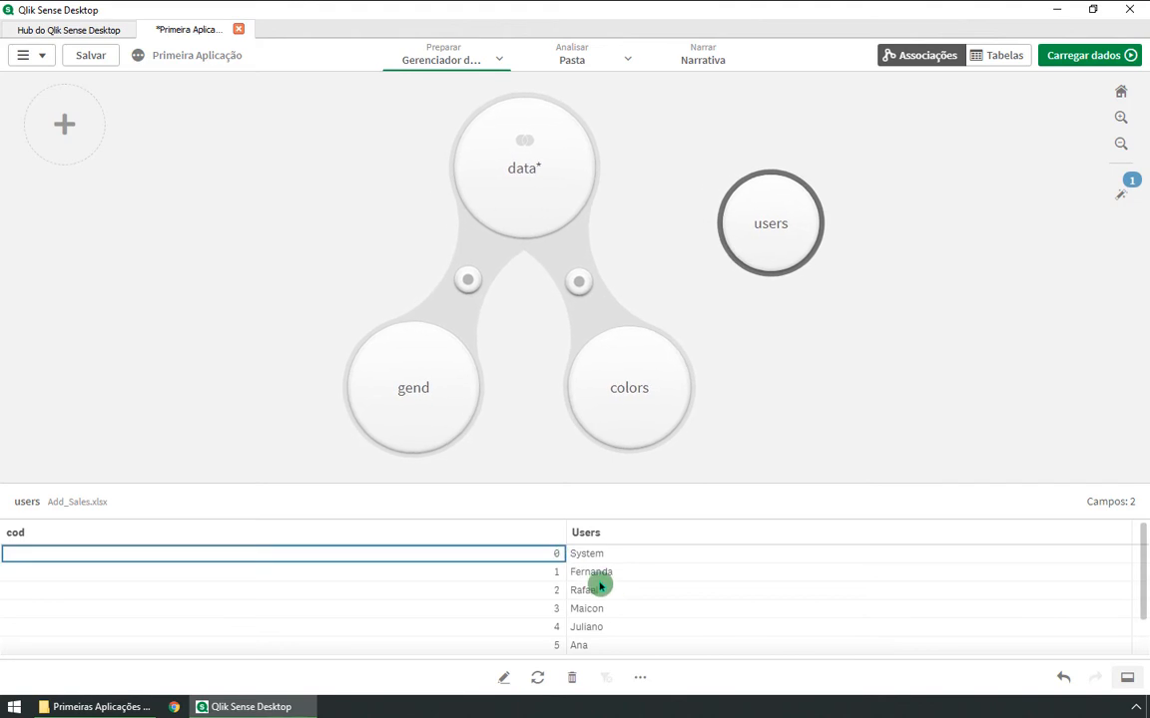
scroll(600, 626, down, 1)
click(567, 627)
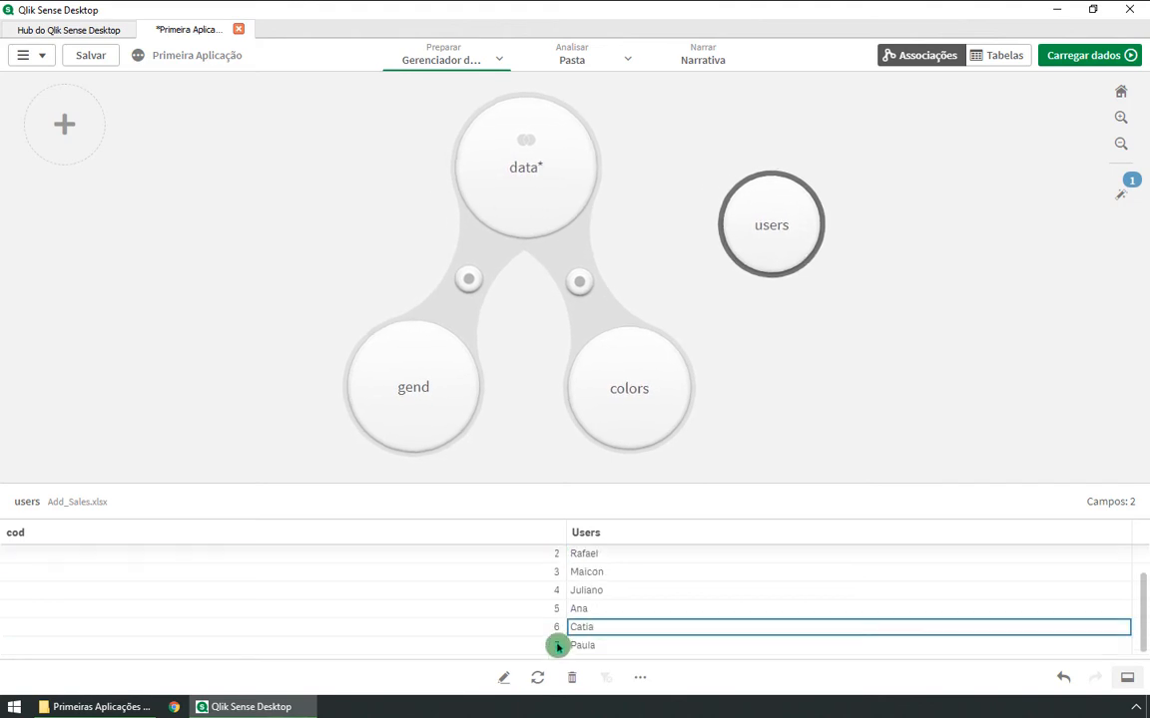
click(591, 647)
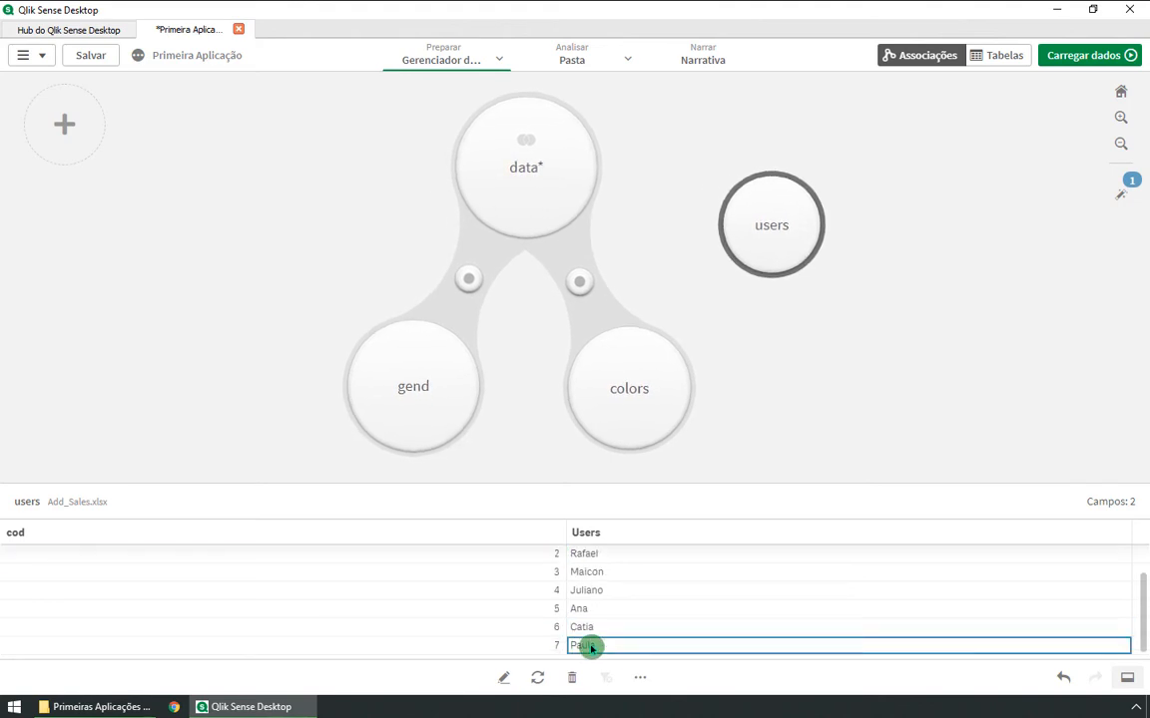
scroll(594, 626, up, 2)
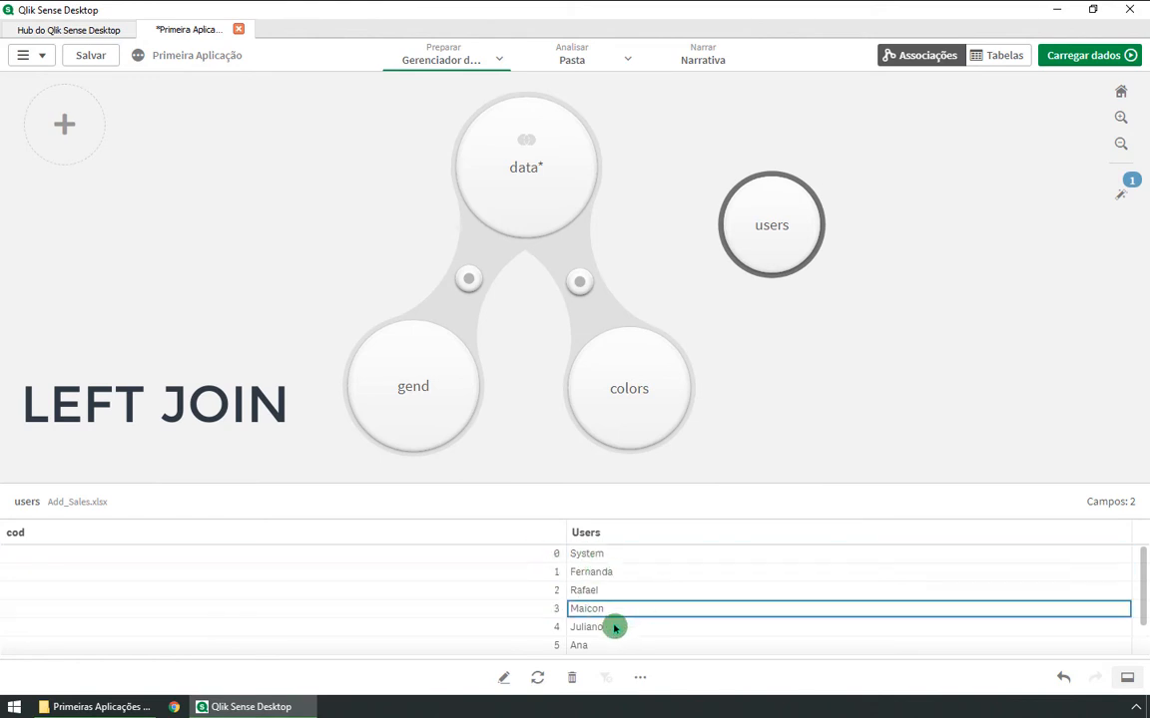
scroll(614, 626, down, 1)
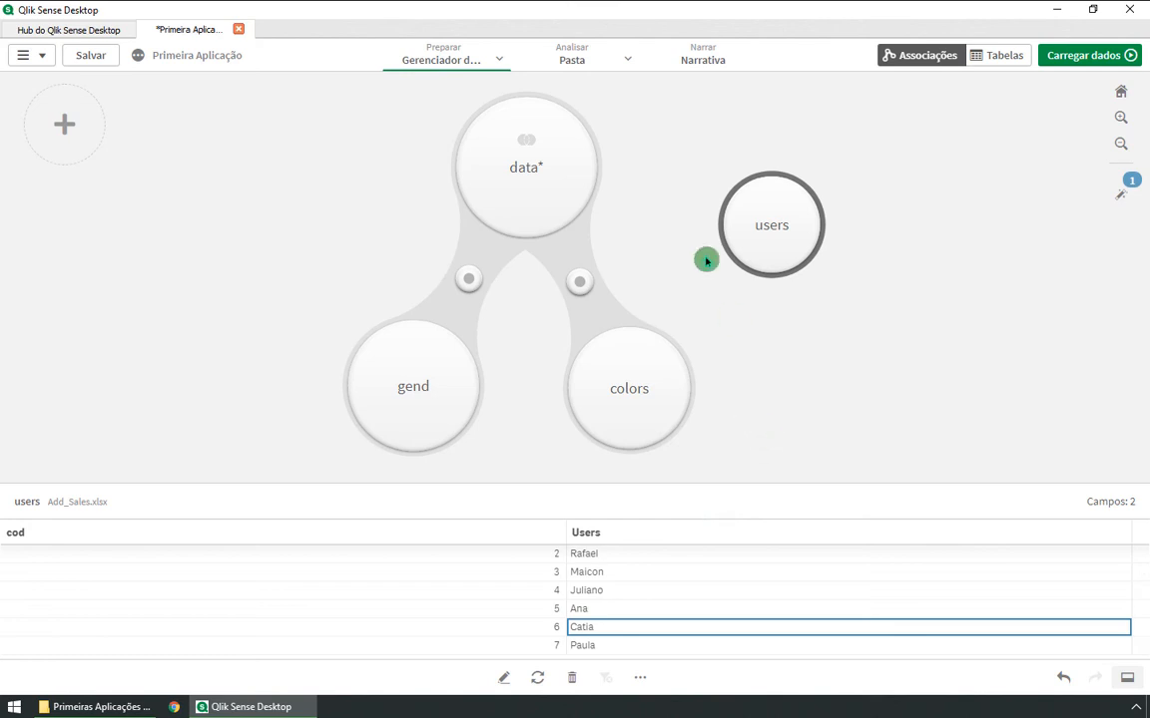
Step: Set up a Left Join on the data table with users as the second table, and show the add and cod fields
click(796, 261)
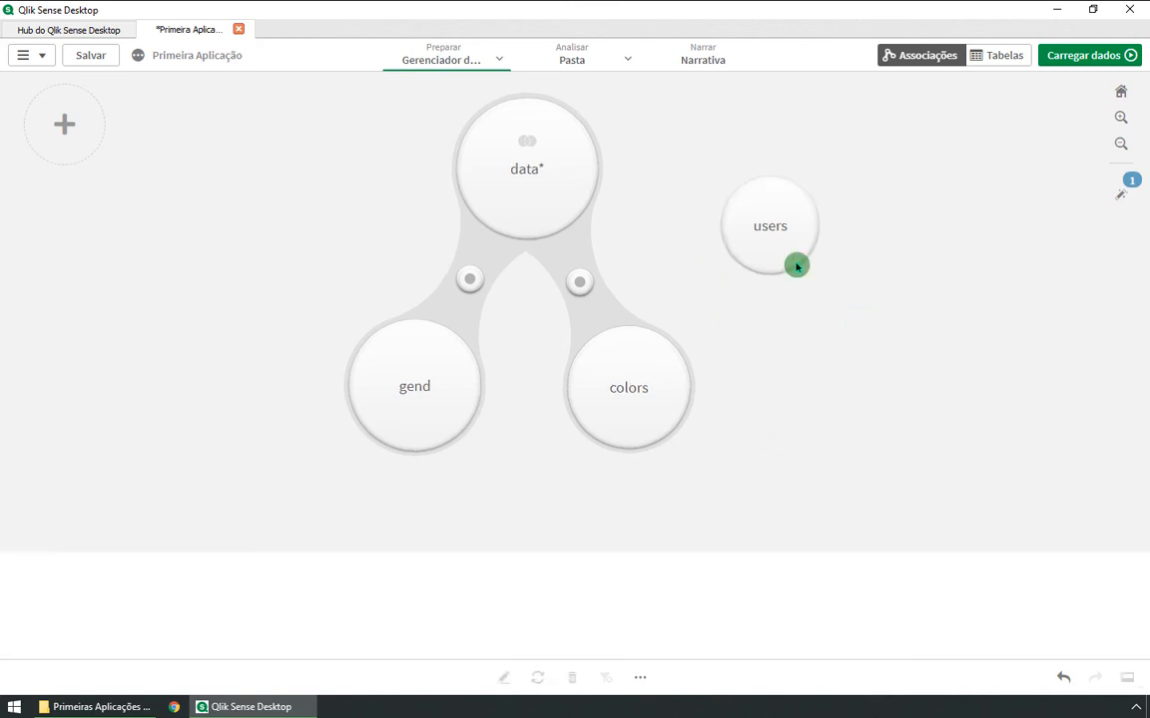
click(713, 259)
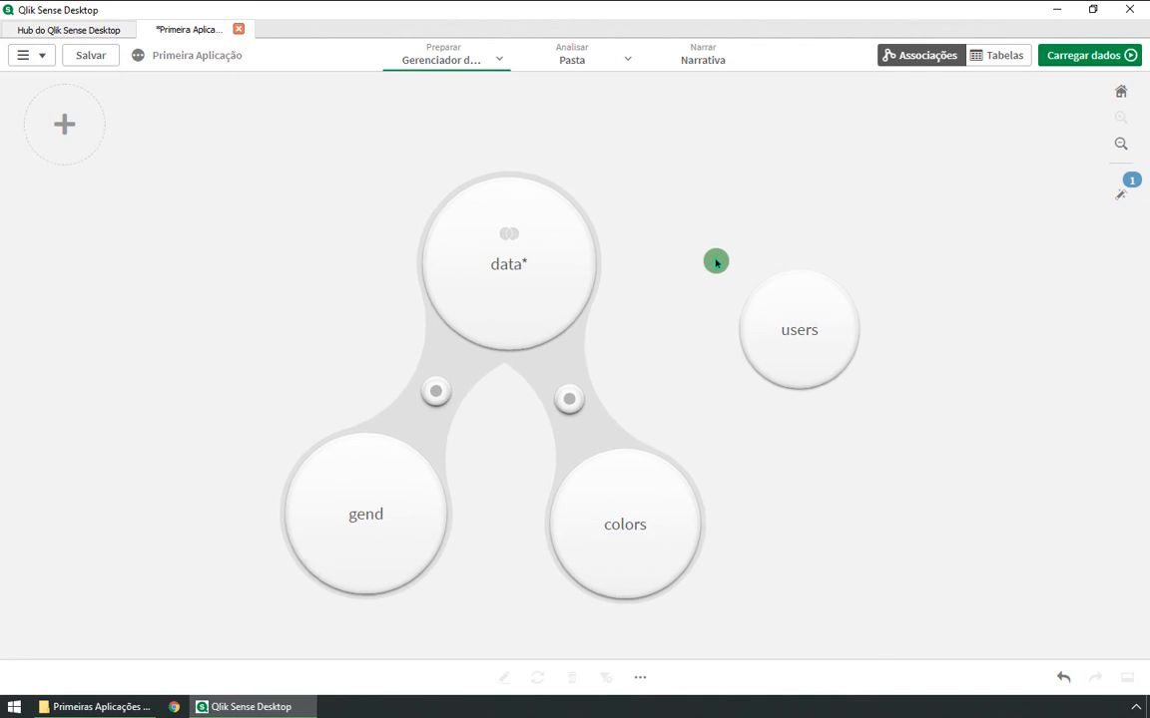
click(523, 236)
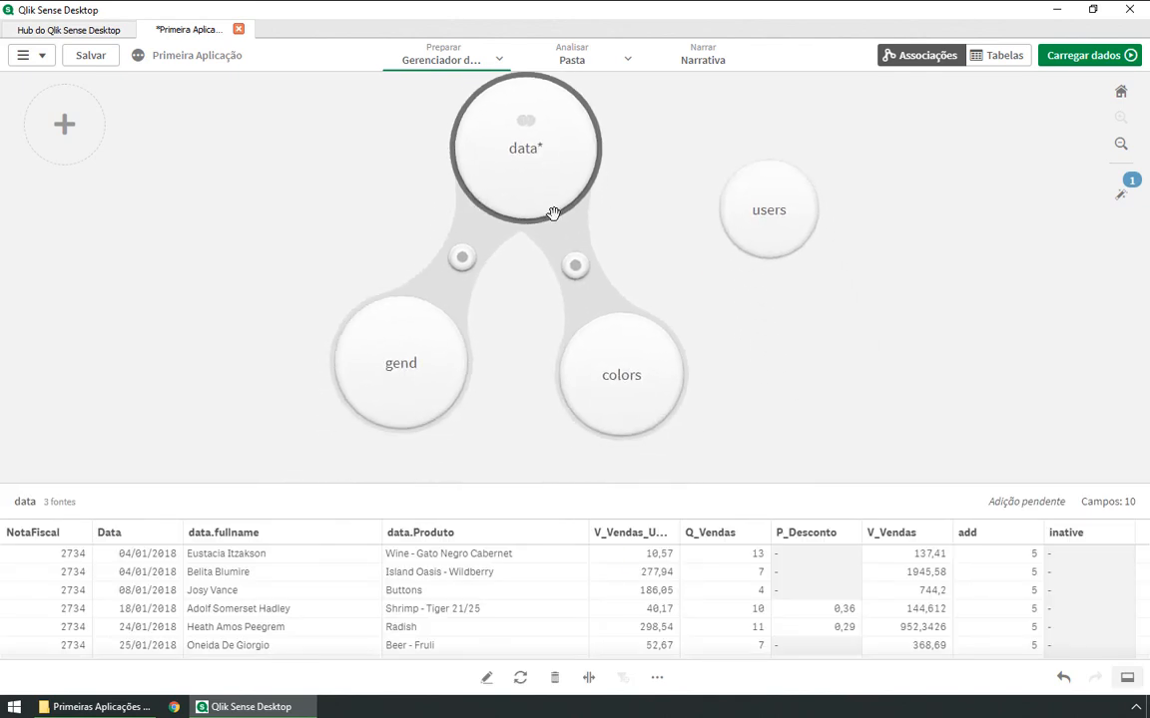
click(654, 677)
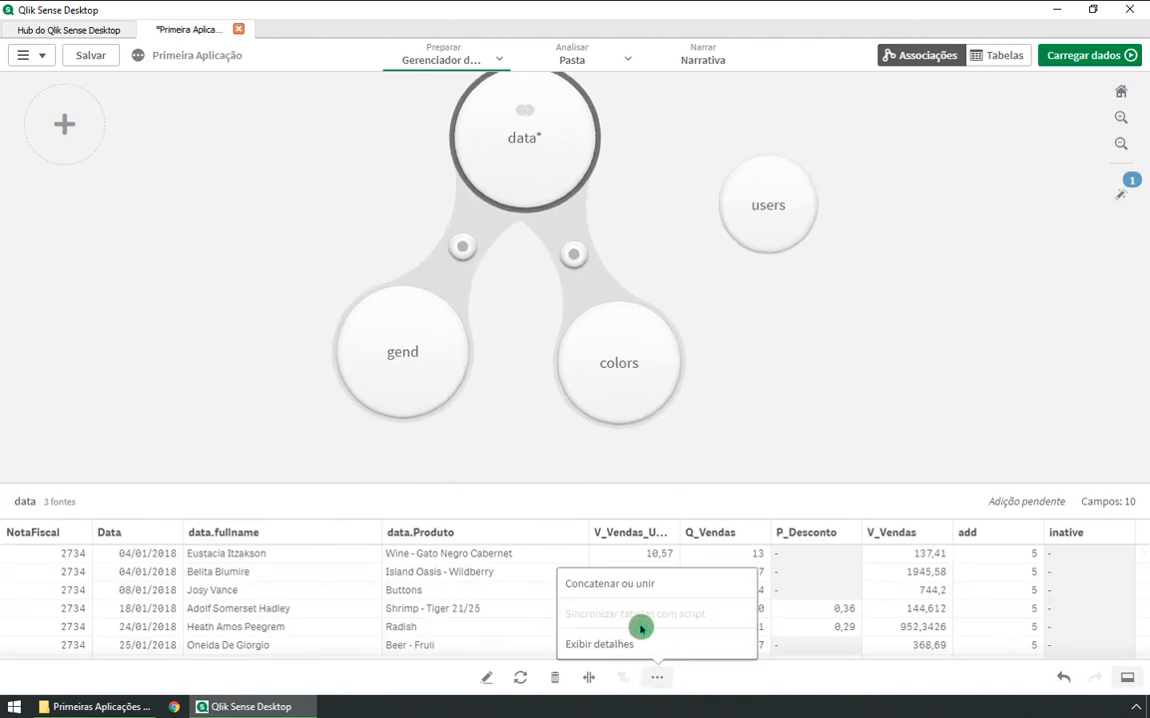
click(624, 589)
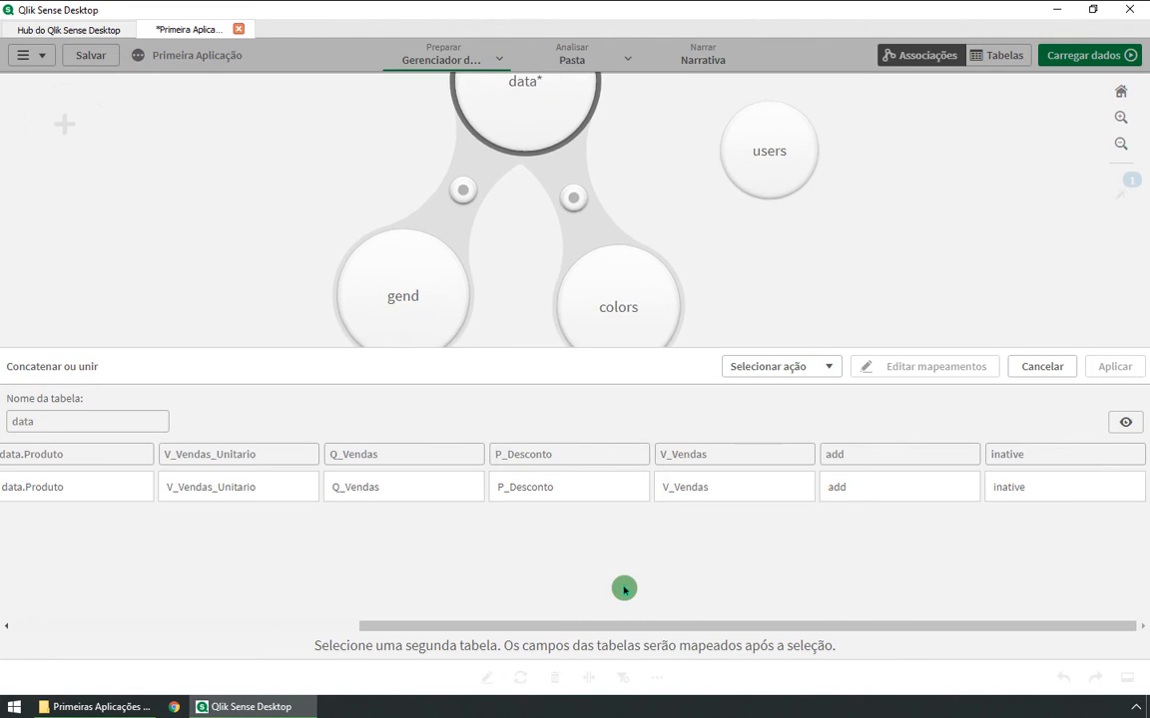
click(823, 367)
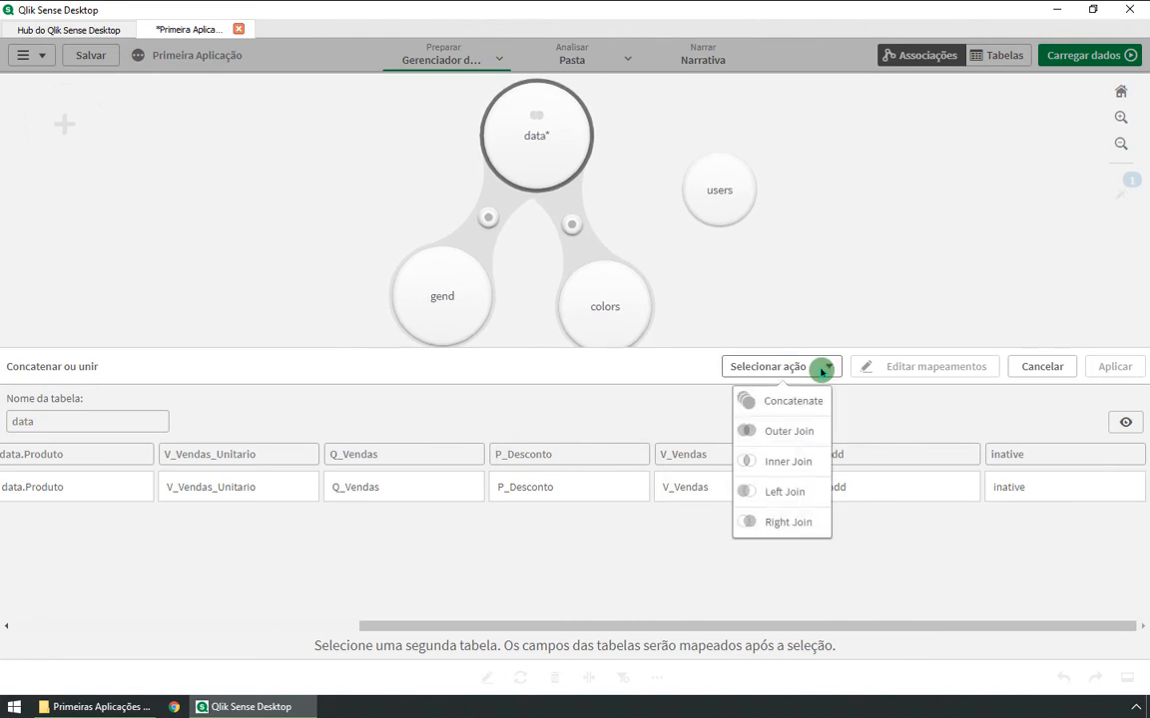
click(778, 496)
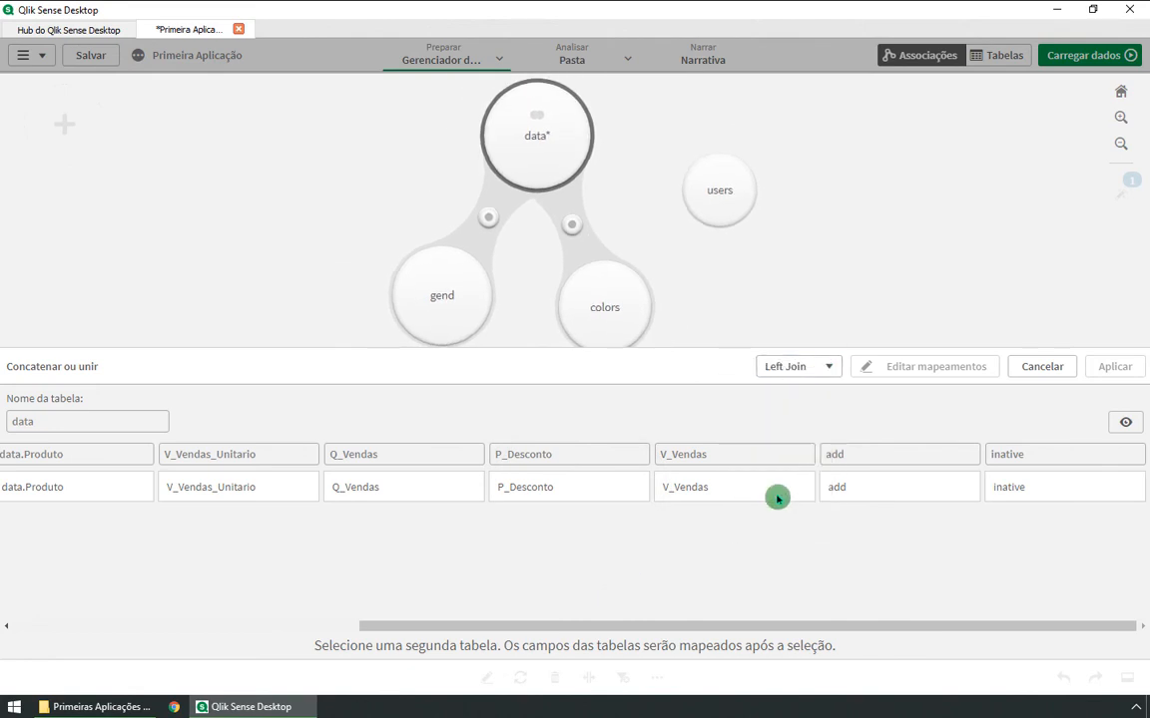
click(718, 190)
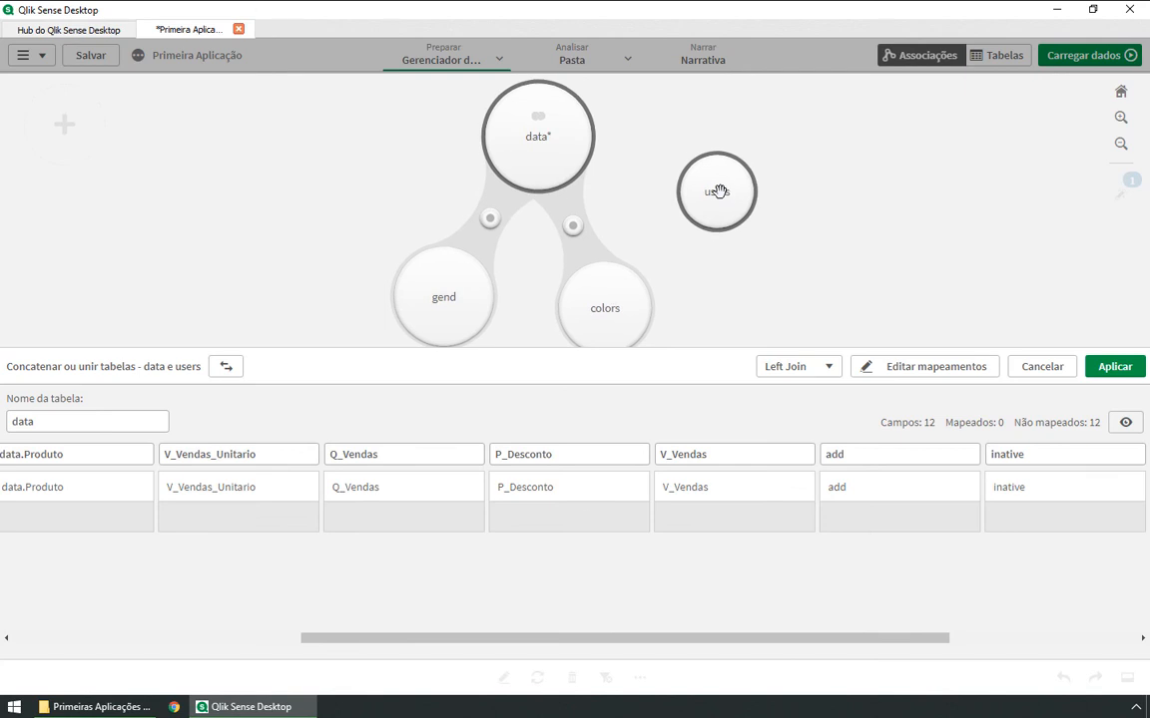
drag(584, 639, 836, 629)
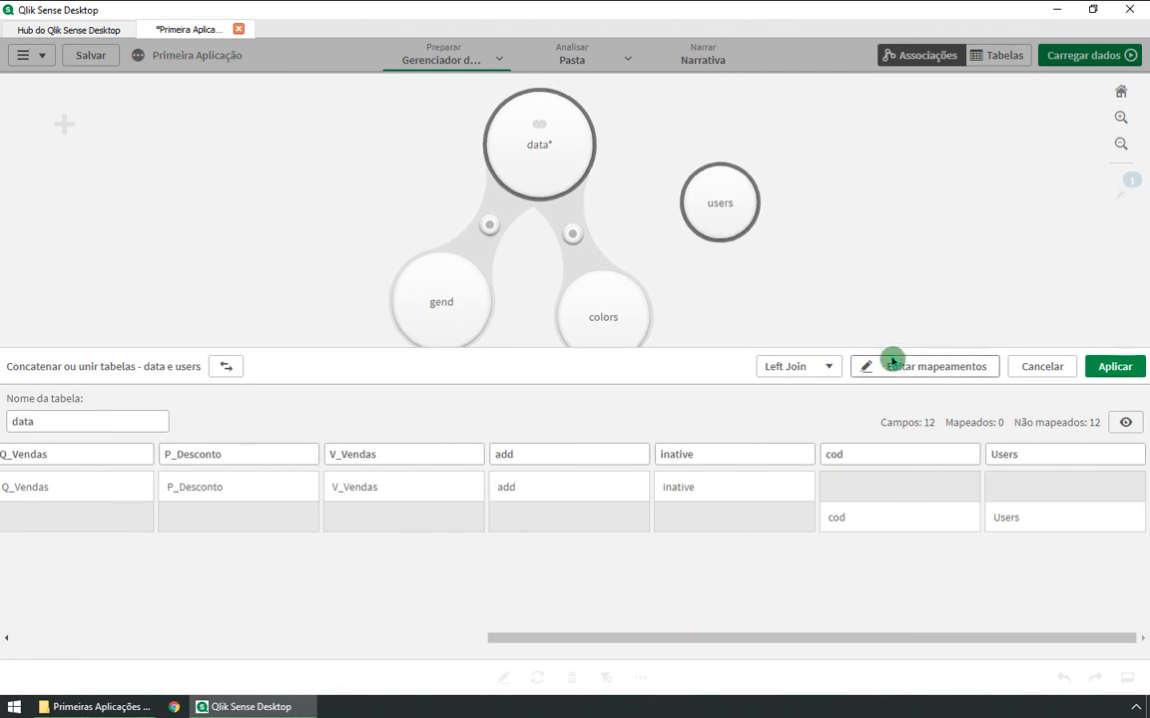
Step: Map the cod field of users to the add field of data, and apply the Left Join
click(924, 366)
drag(899, 646, 958, 639)
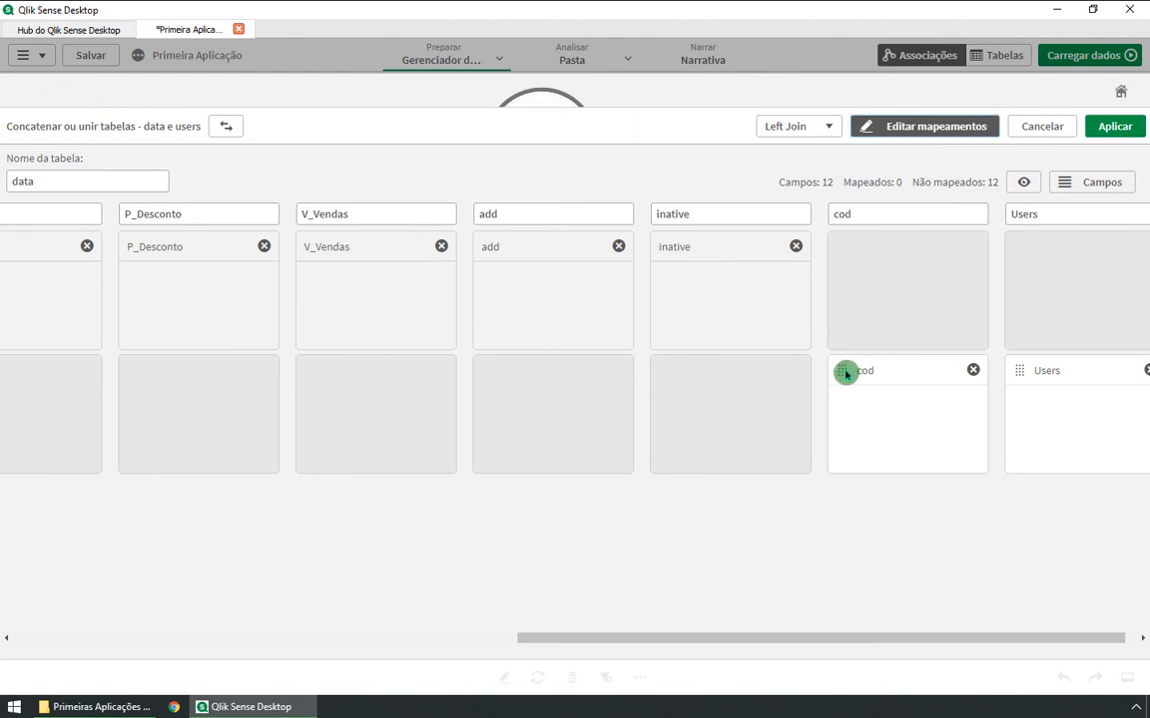
drag(845, 371, 549, 379)
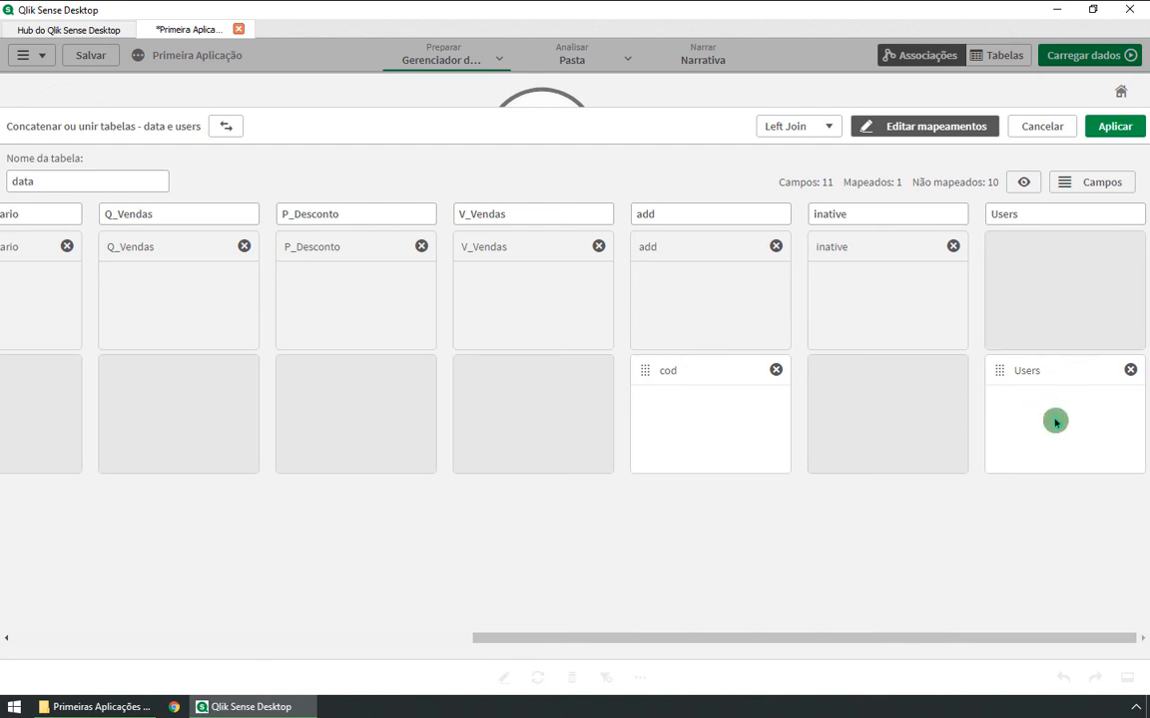
click(1109, 127)
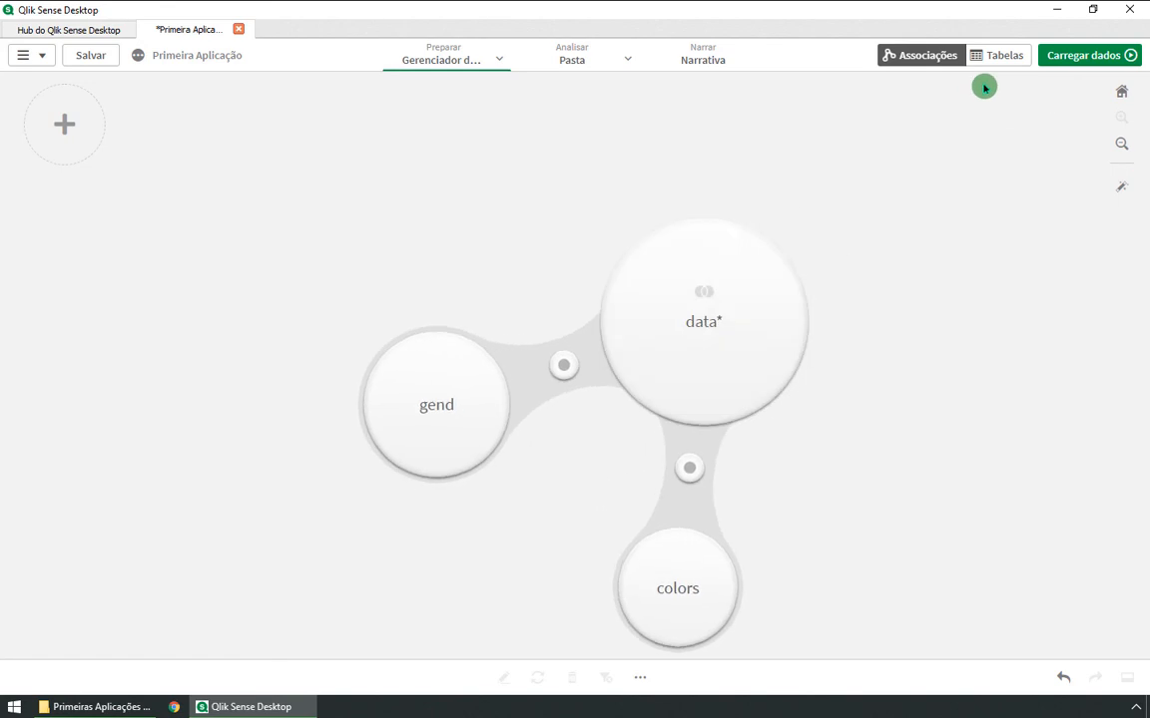
Step: Check in the joined data table's preview that each add code is paired with its user name in the Users field
click(734, 238)
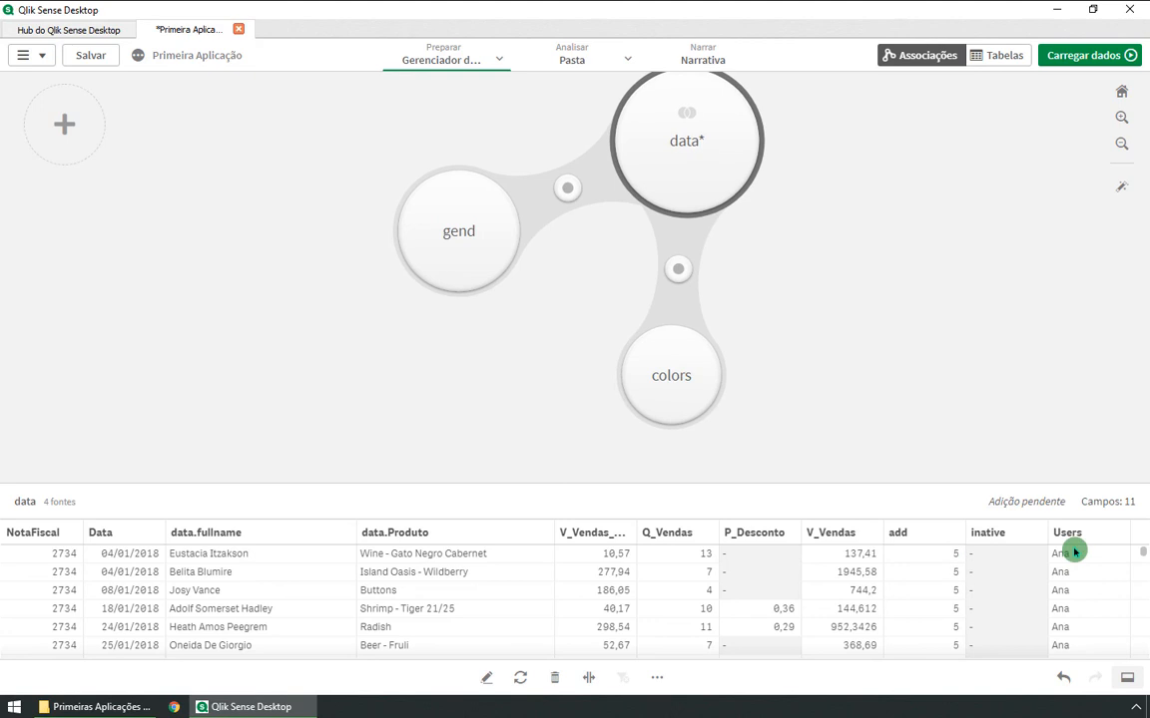
scroll(1002, 630, down, 5)
scroll(1002, 629, down, 3)
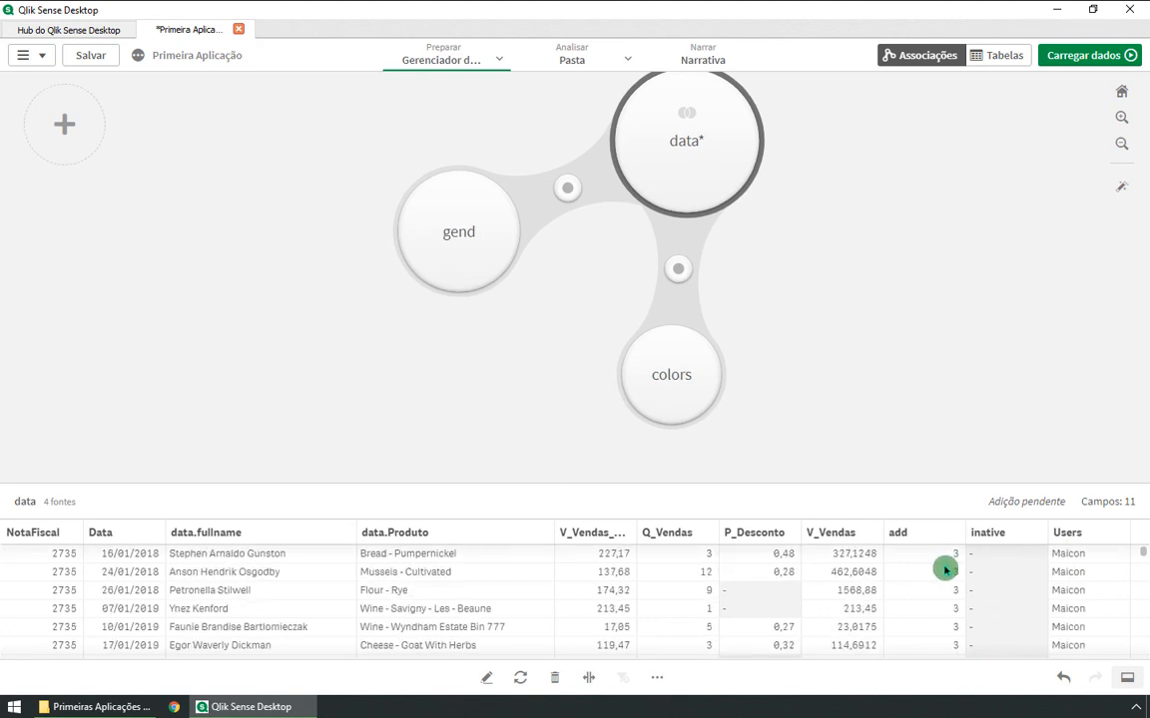
scroll(1048, 576, down, 5)
scroll(1046, 576, down, 5)
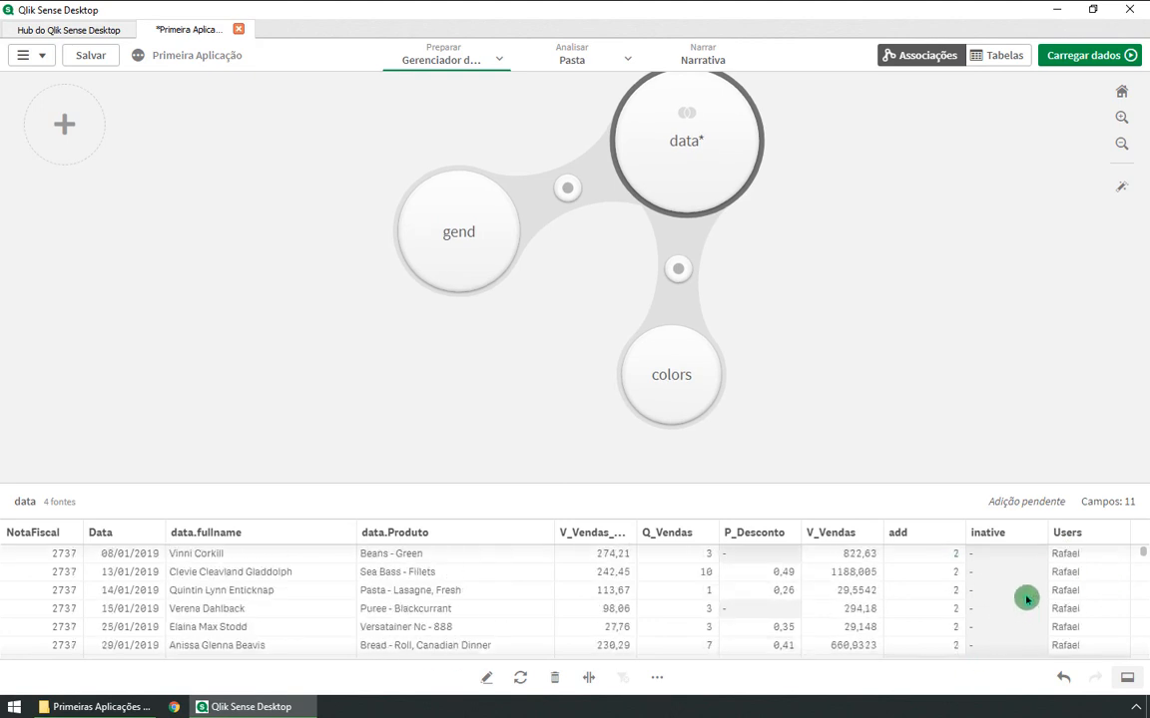
scroll(1069, 604, down, 3)
scroll(1043, 600, down, 3)
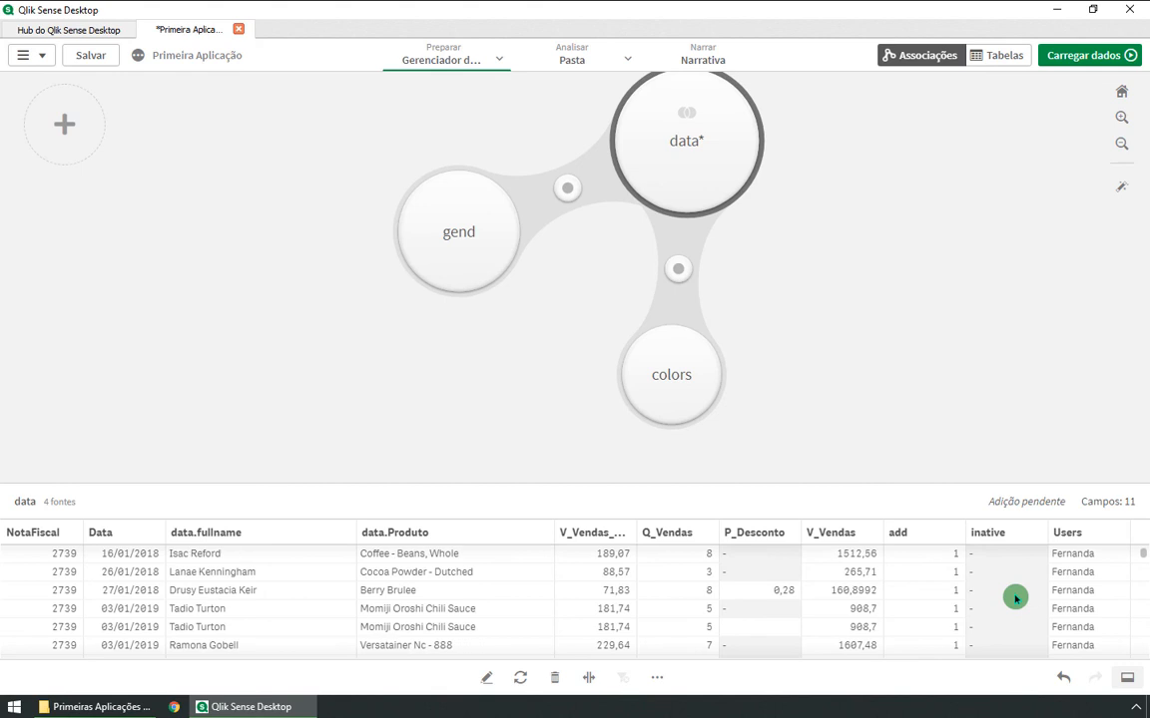
scroll(1016, 598, up, 2)
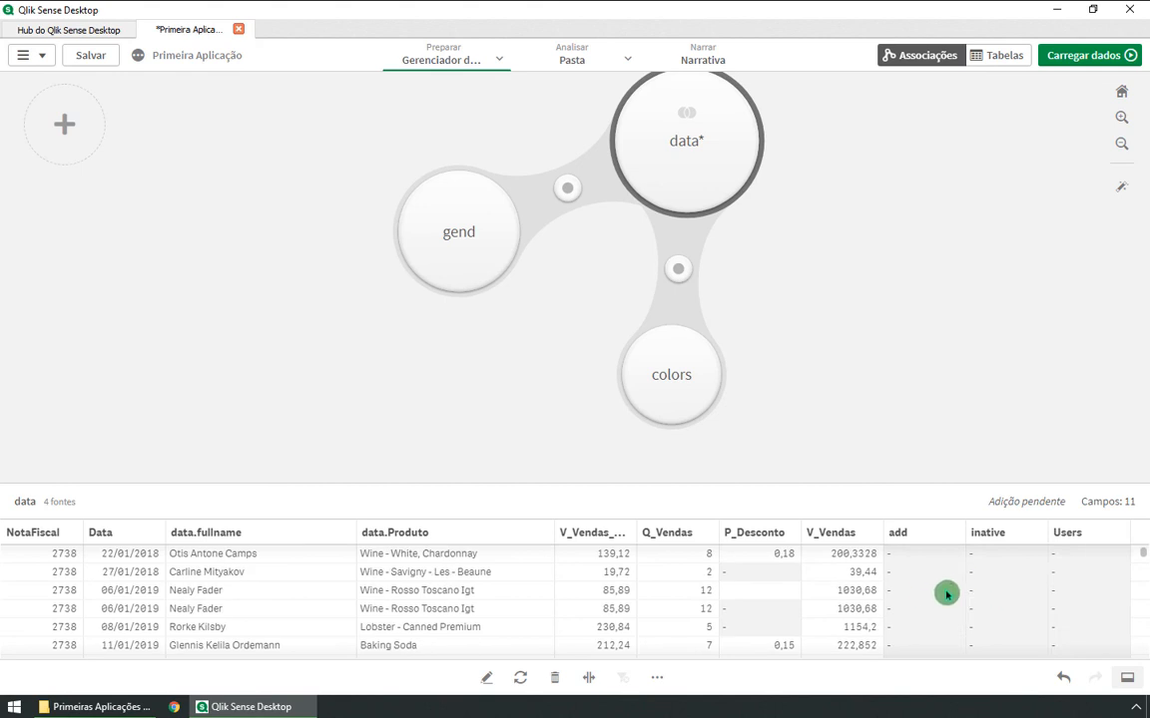
scroll(946, 578, down, 10)
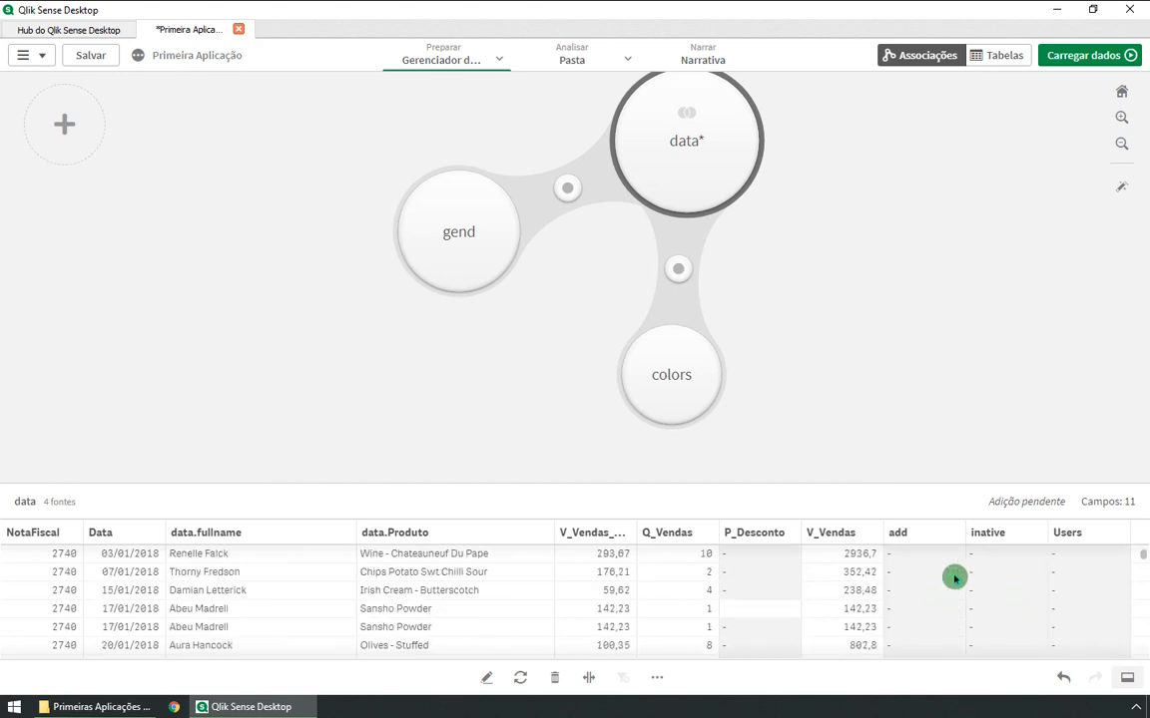
scroll(946, 579, down, 10)
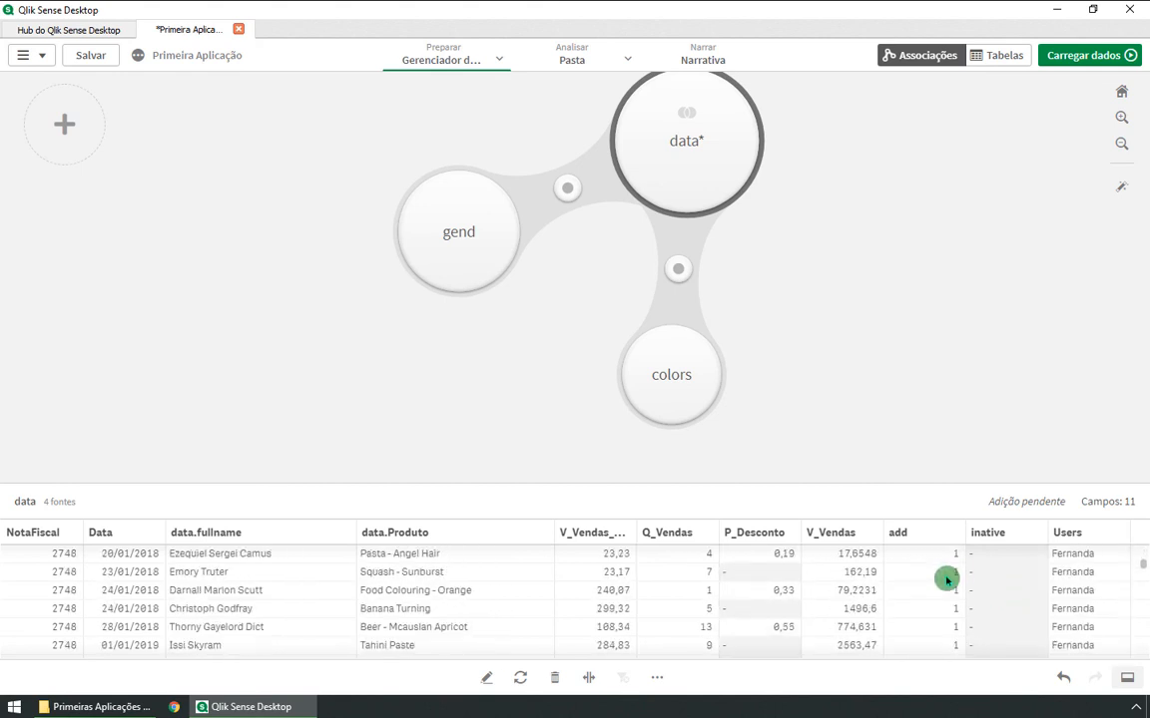
scroll(946, 580, down, 10)
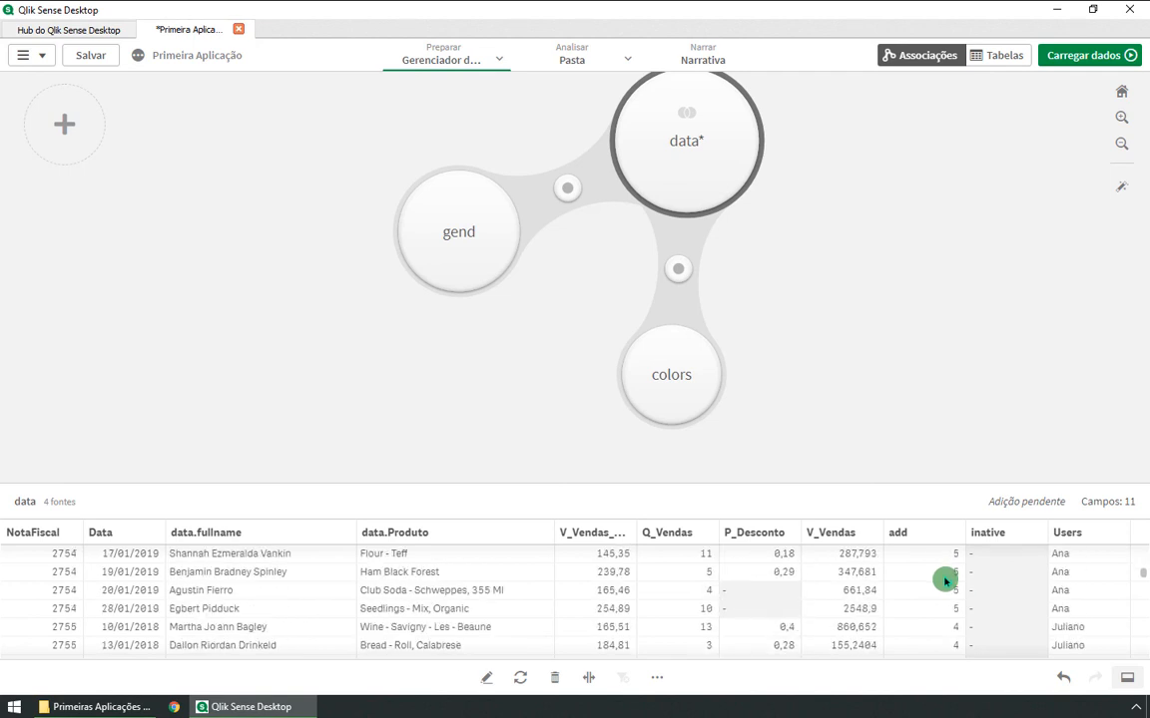
scroll(938, 583, down, 10)
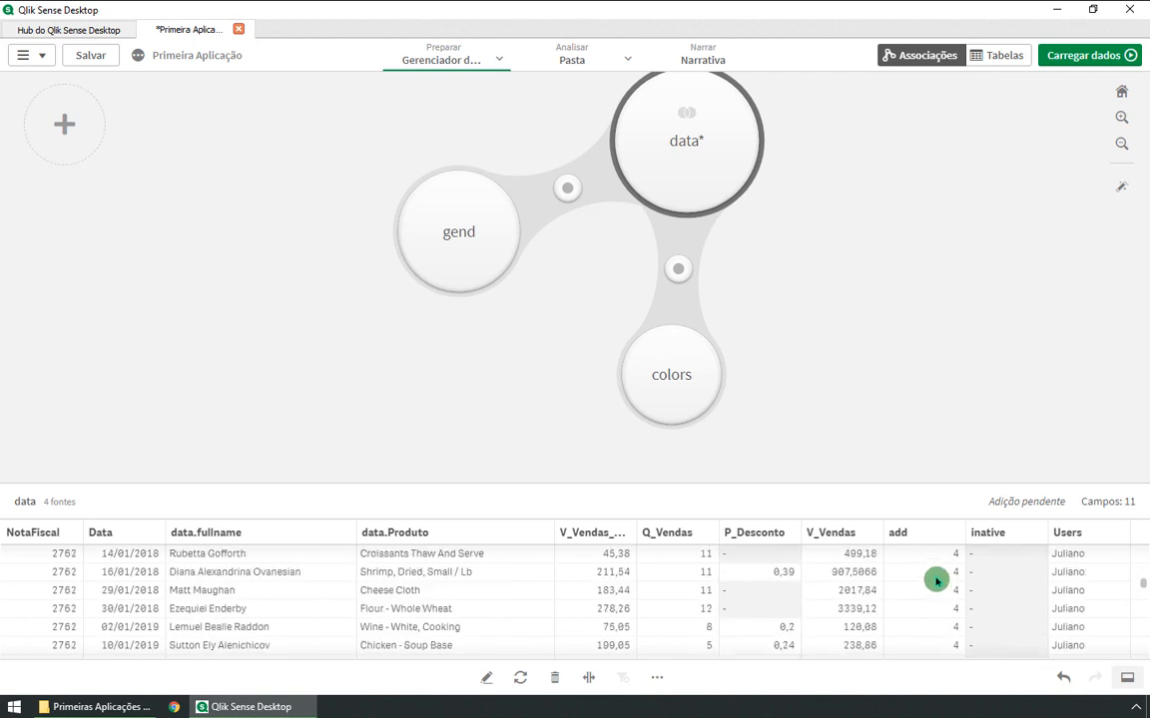
scroll(938, 579, down, 8)
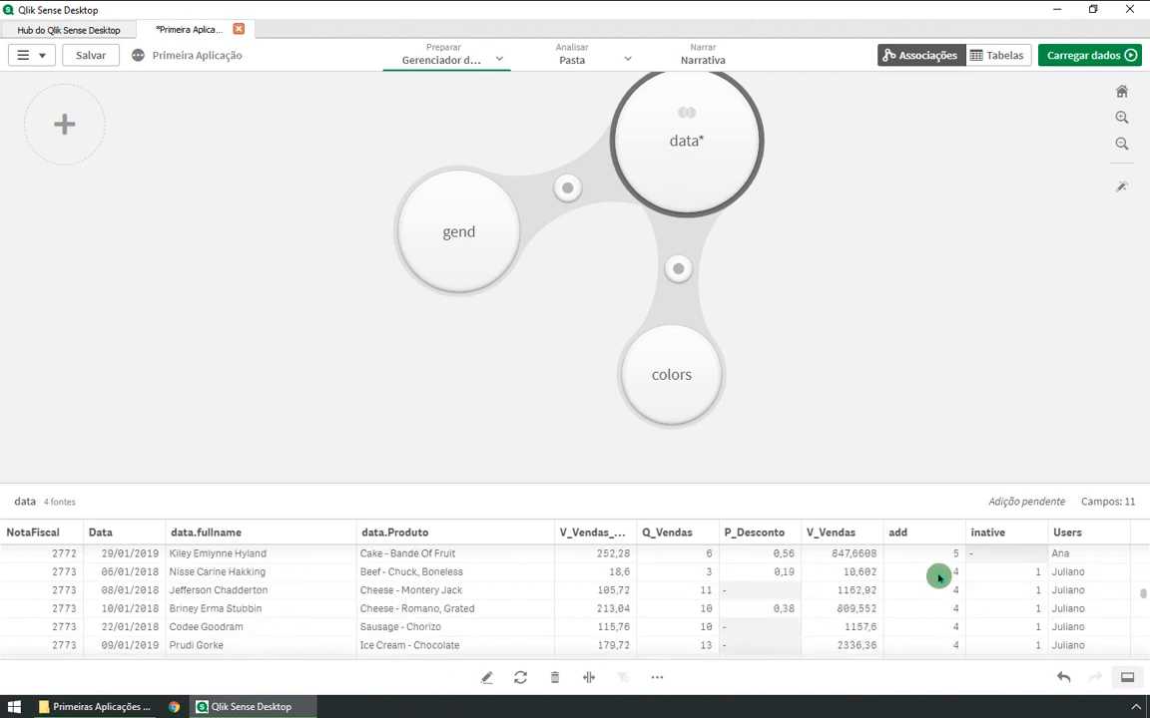
drag(1141, 595, 1135, 547)
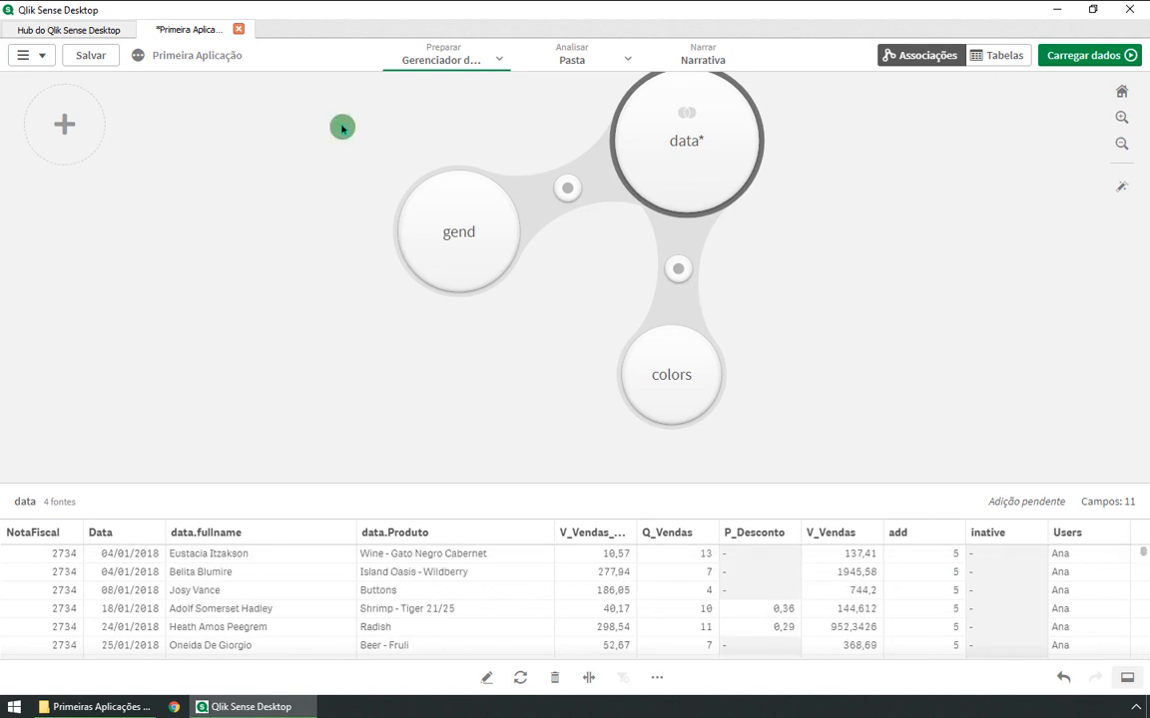
Step: Load the data with the new join, dismiss the load summary, and save the Primeira Aplicação app
click(1077, 55)
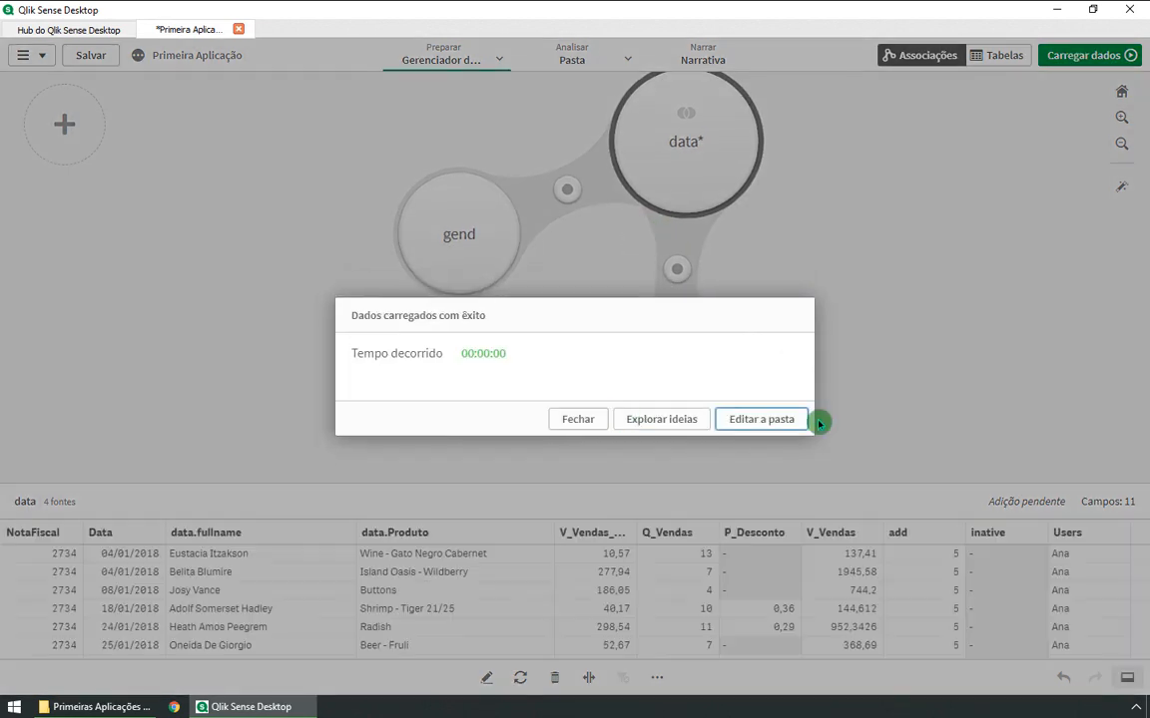
click(582, 421)
click(93, 55)
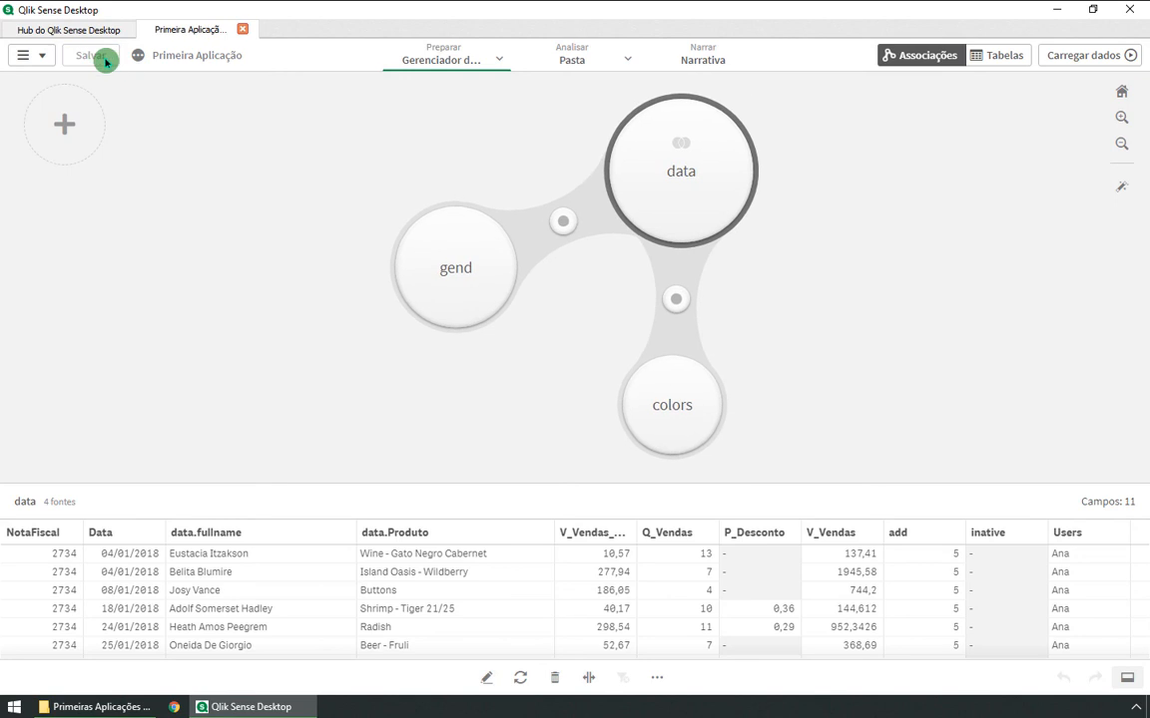
click(559, 167)
click(673, 205)
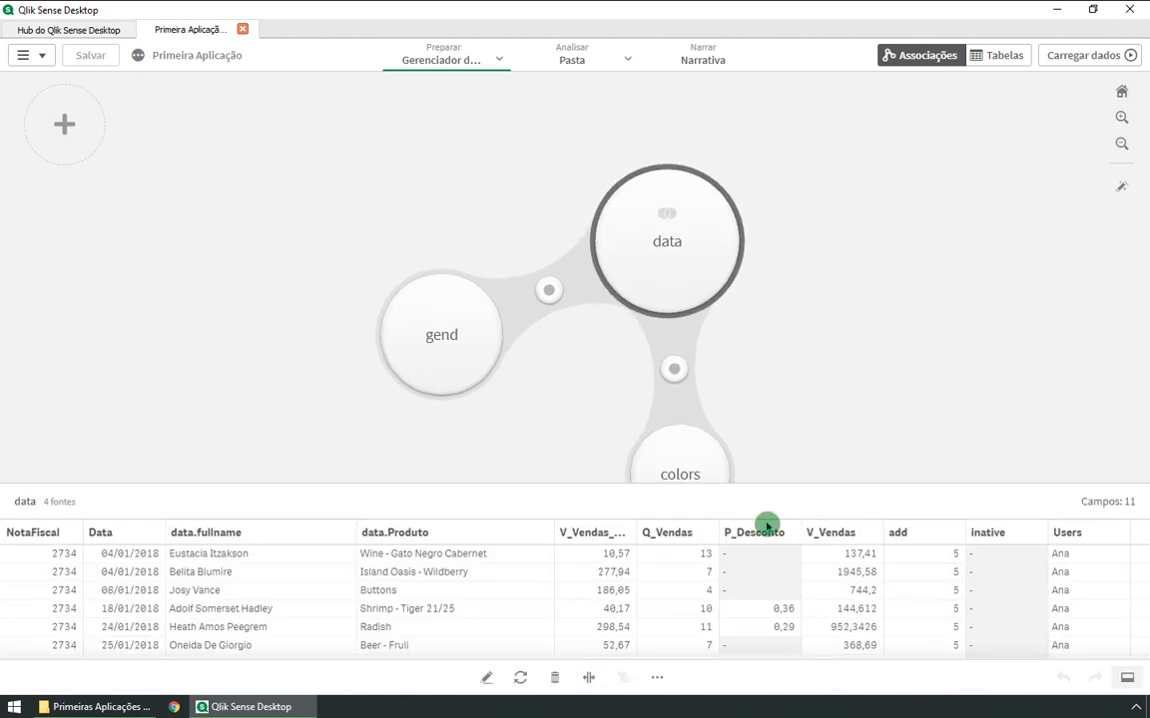